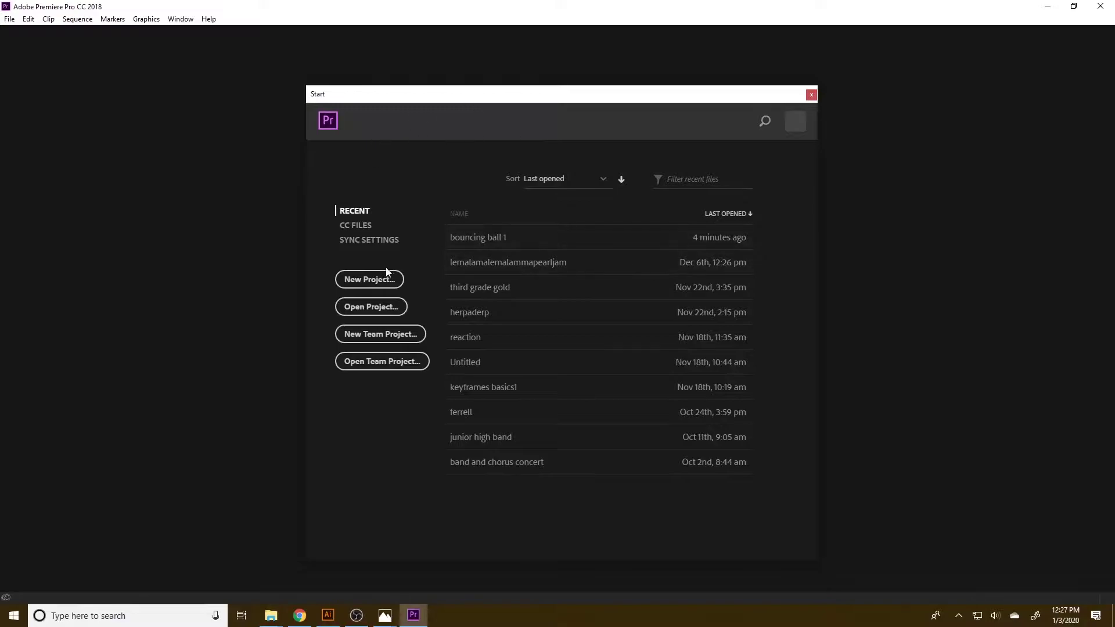
- Create a new project named "boucing ball 1" with the default location and settings
click(390, 281)
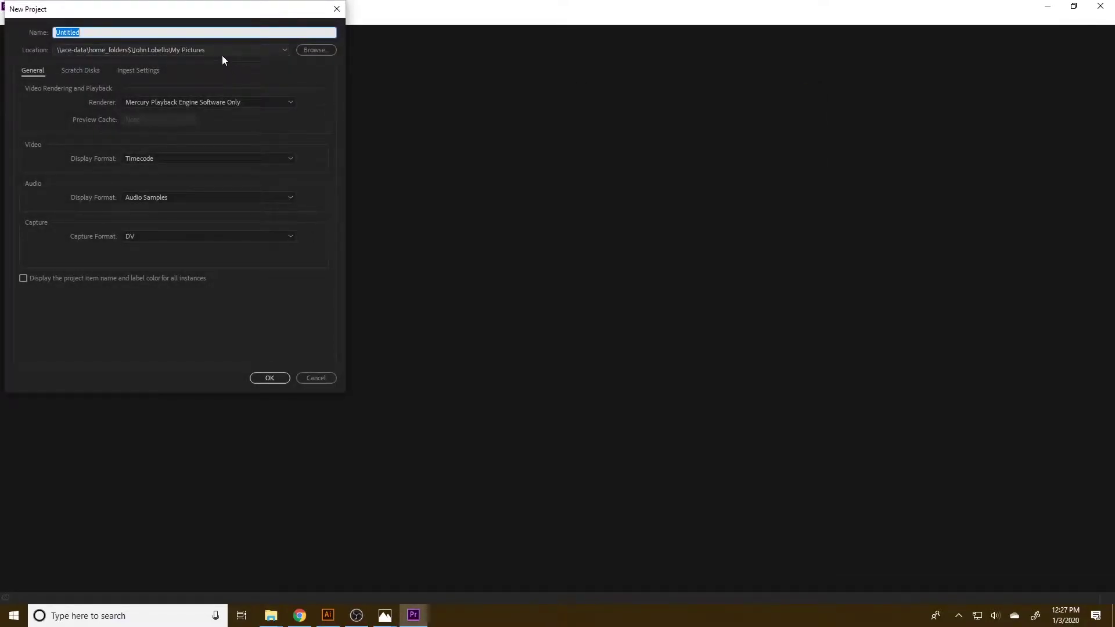
drag(105, 8, 552, 147)
text(boucing ball l)
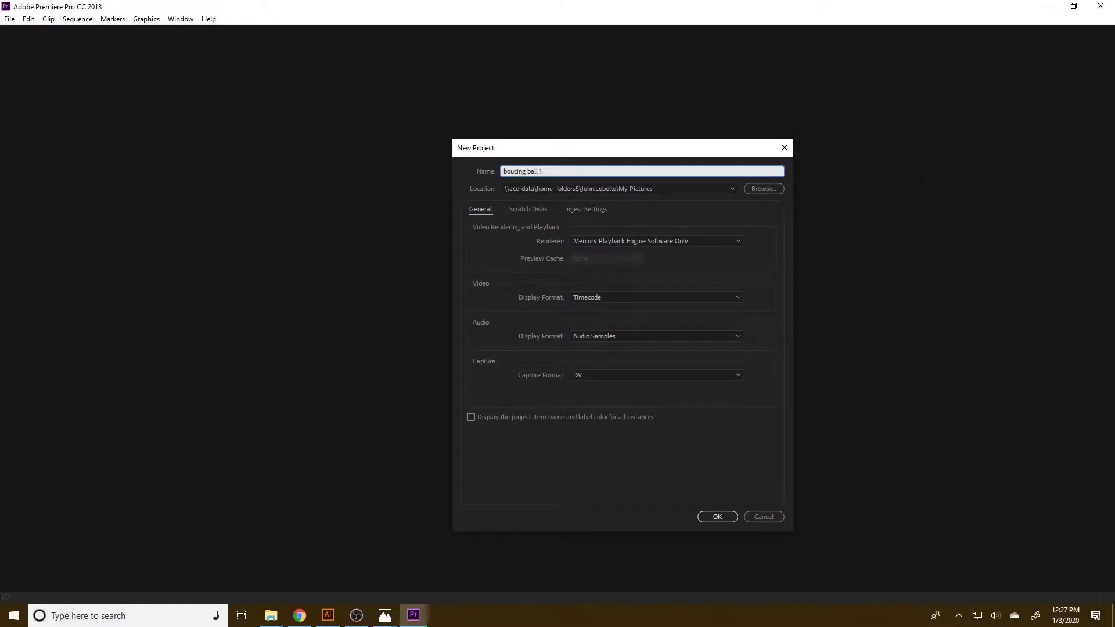
click(721, 515)
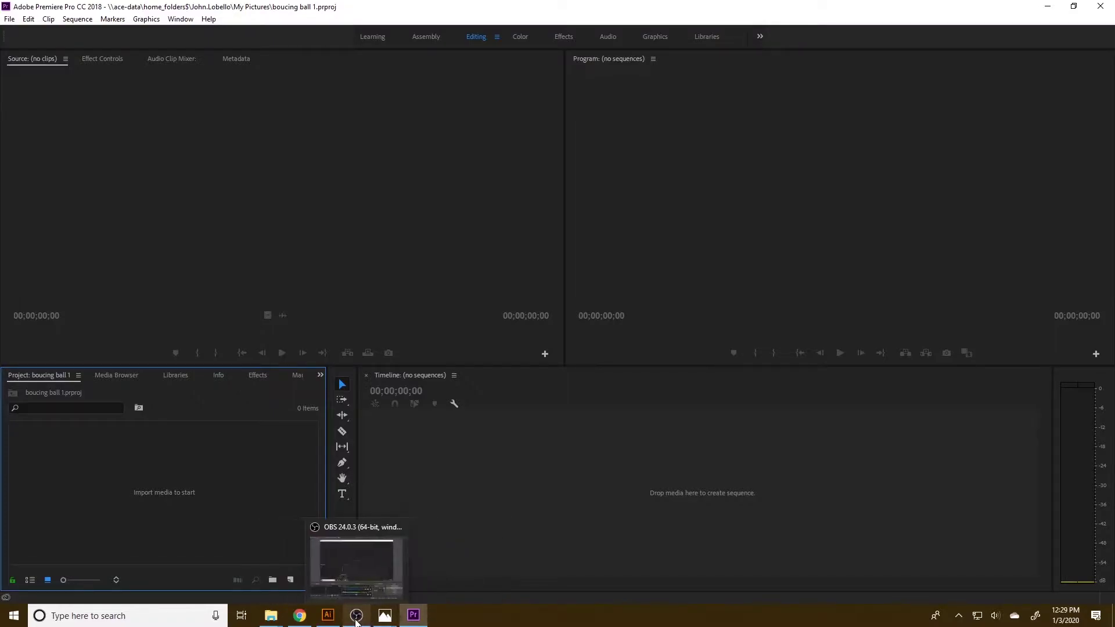
mouse_move(385, 616)
click(473, 488)
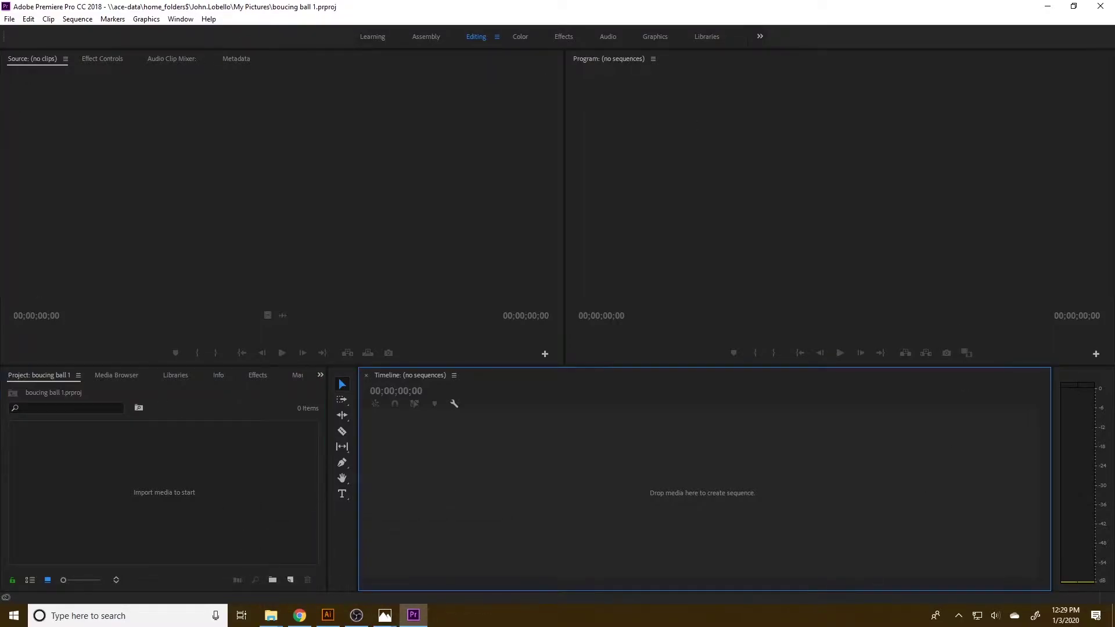
click(497, 38)
click(530, 39)
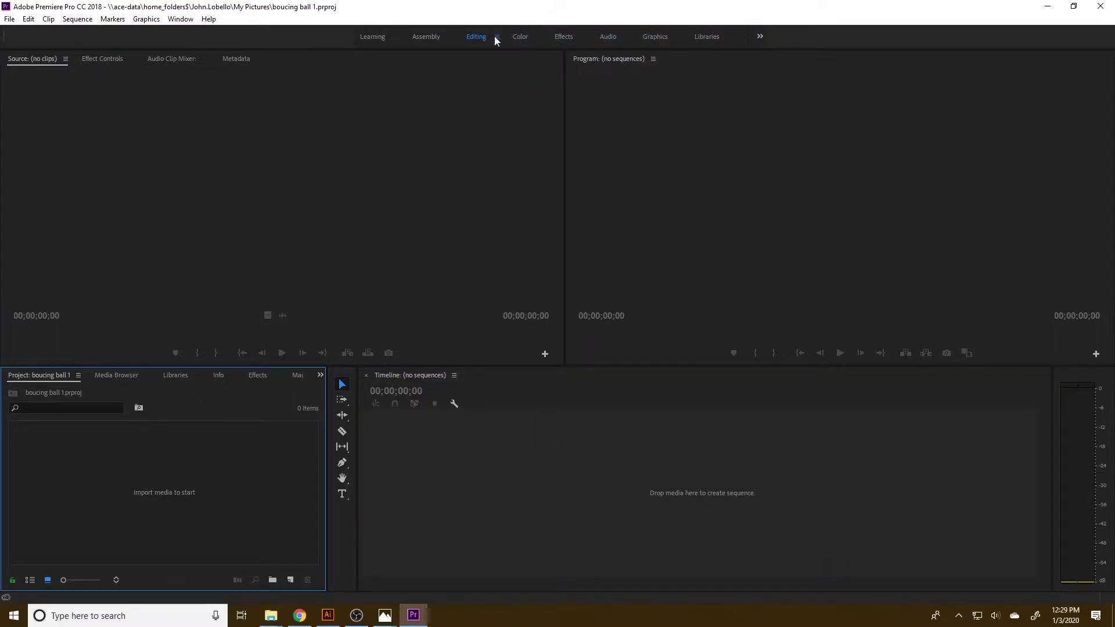
- Start a new color matte at 1920 by 1080 with a 23.976 fps timebase and square pixels
click(290, 581)
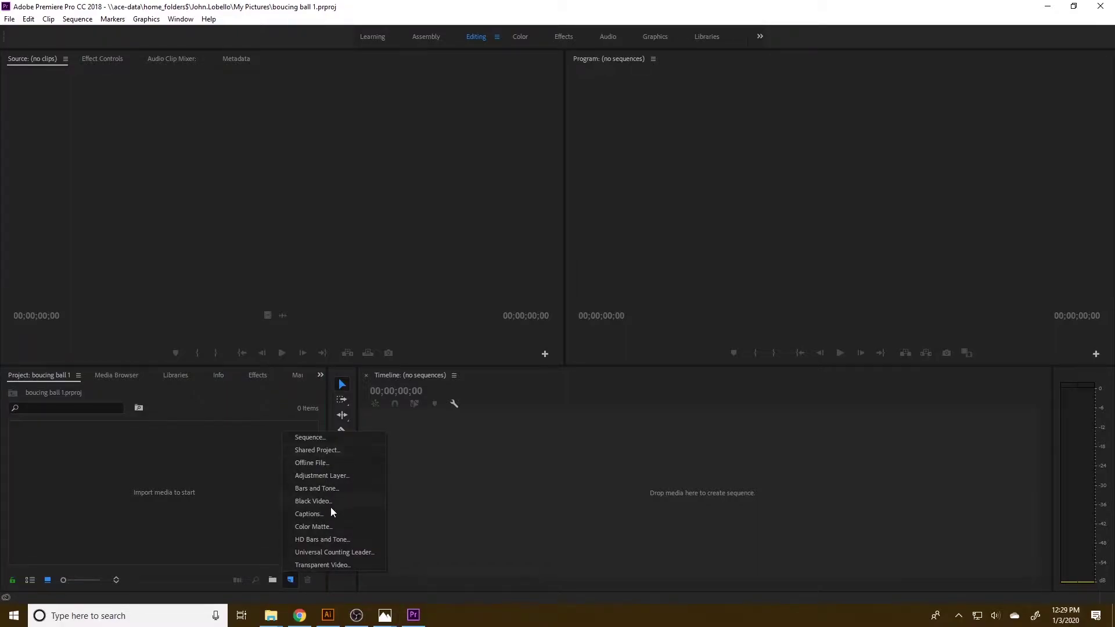
click(332, 527)
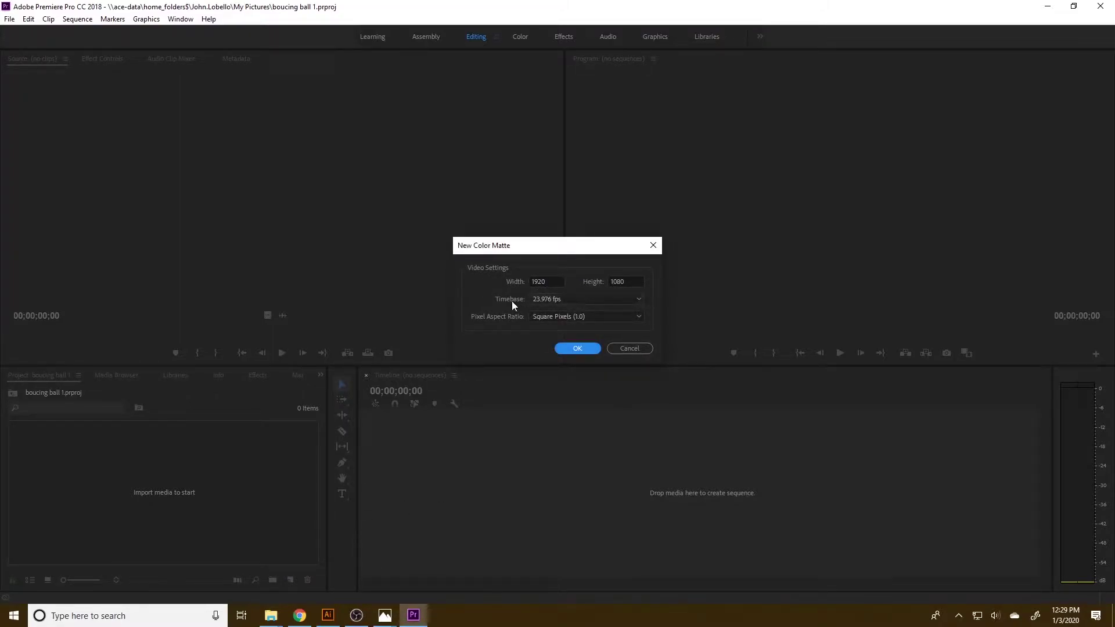
click(547, 300)
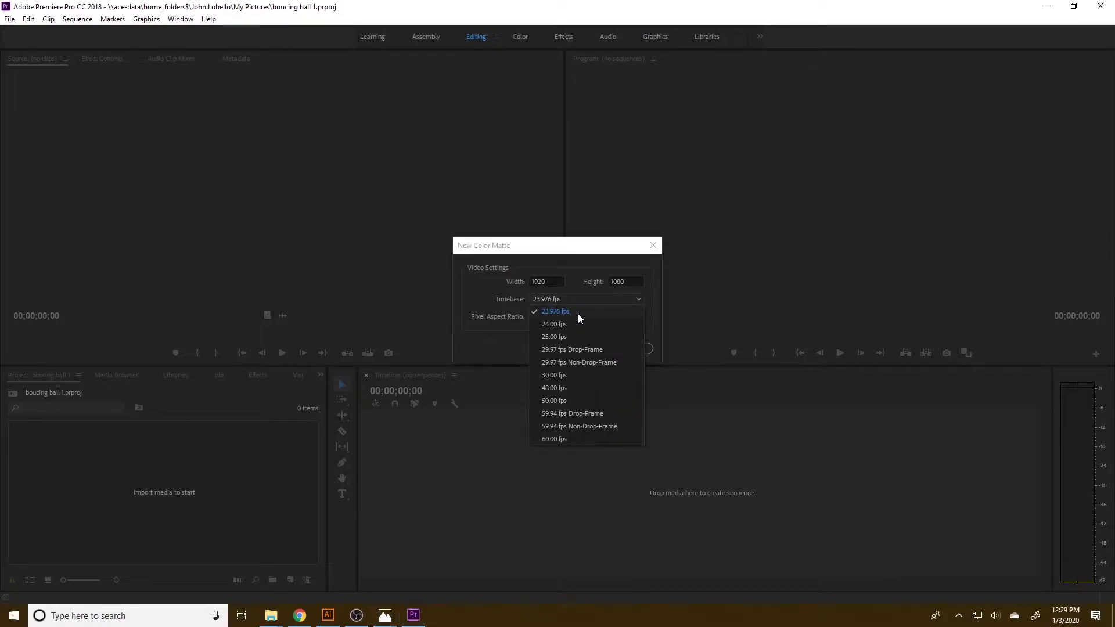
click(497, 311)
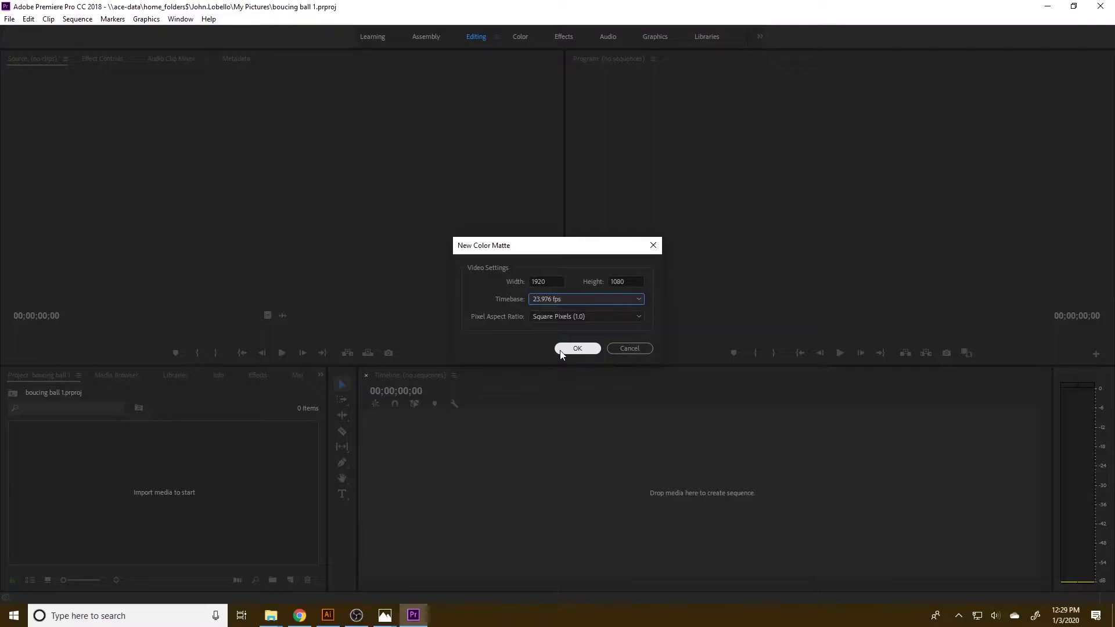
click(562, 302)
click(557, 311)
click(577, 348)
- Try blue and red shades for the matte, and settle on the muted dark blue 2B3C52
drag(590, 317, 590, 342)
drag(529, 307, 545, 299)
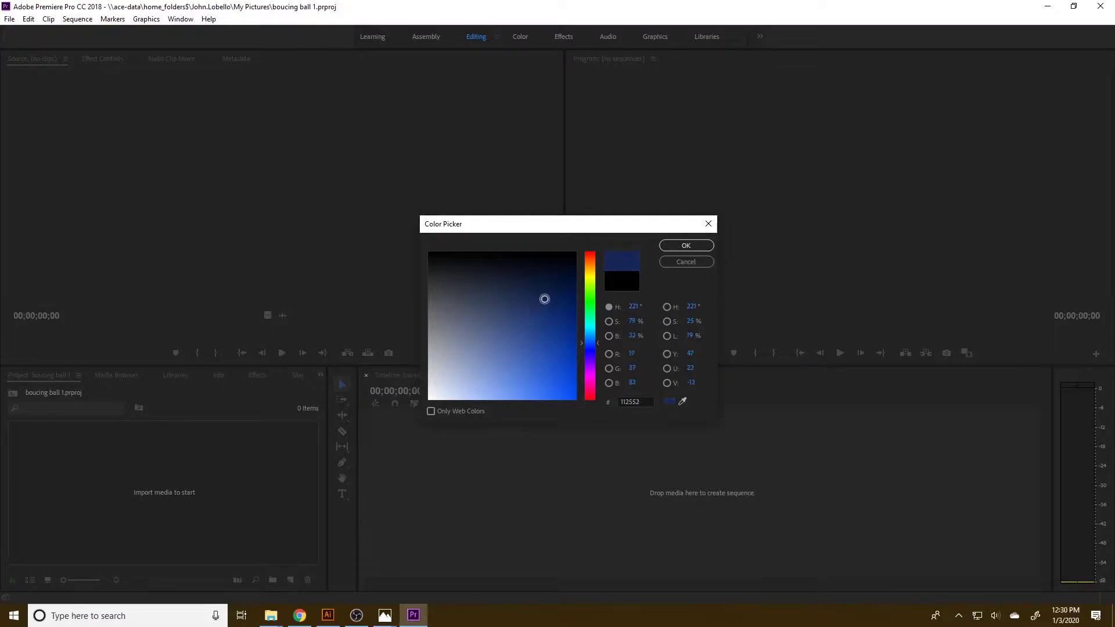
drag(590, 342, 592, 239)
drag(564, 381, 602, 428)
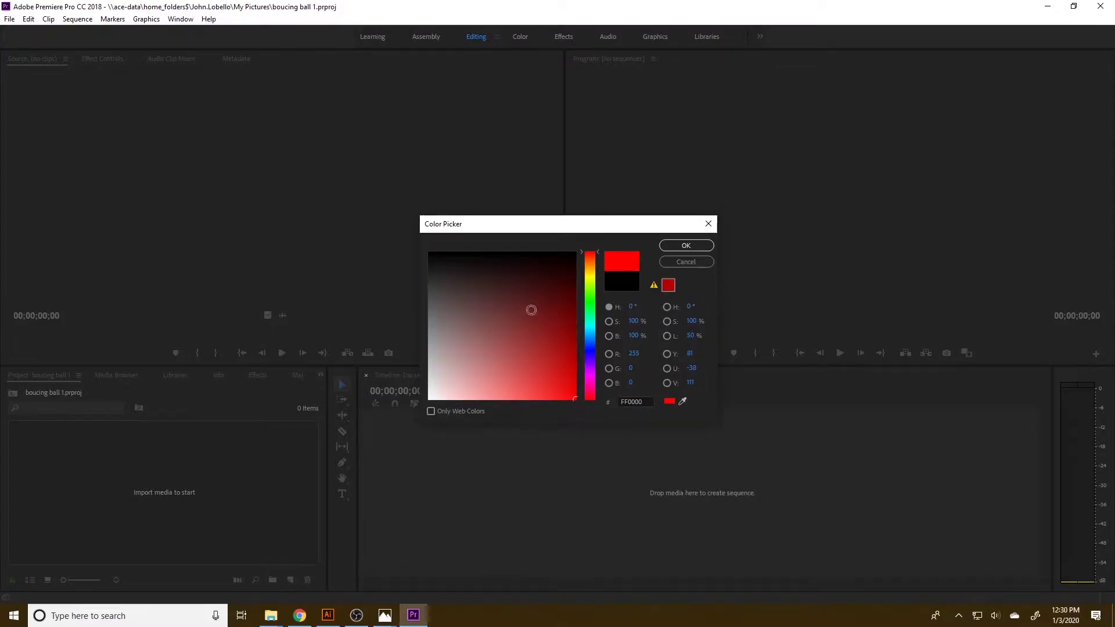
drag(587, 336, 594, 339)
mouse_move(537, 316)
mouse_down()
mouse_move(531, 298)
mouse_move(498, 300)
mouse_up()
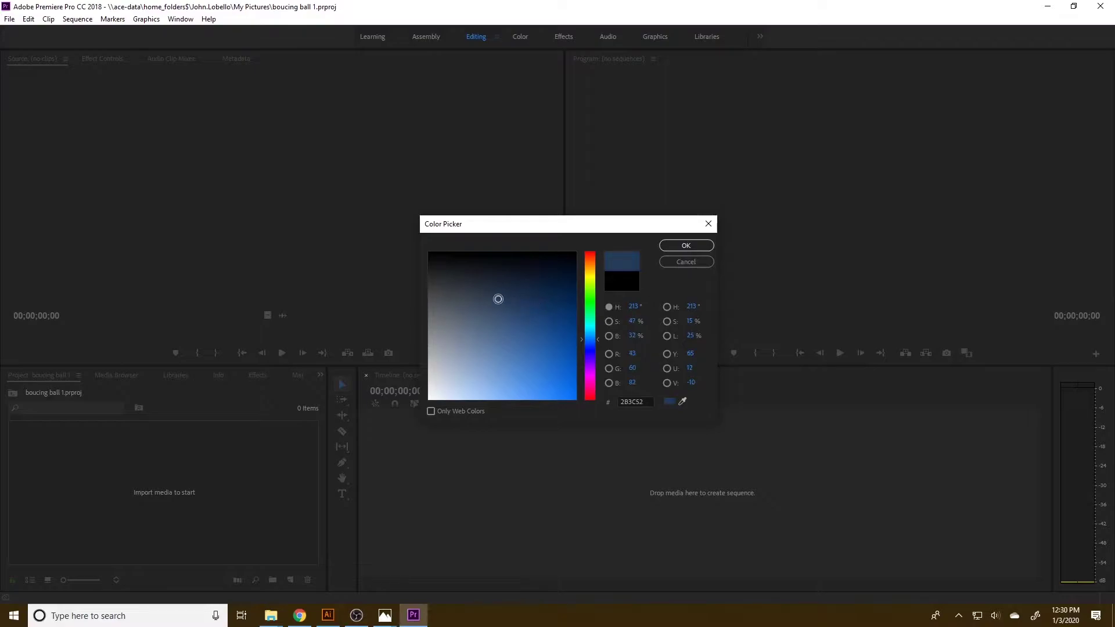
click(677, 248)
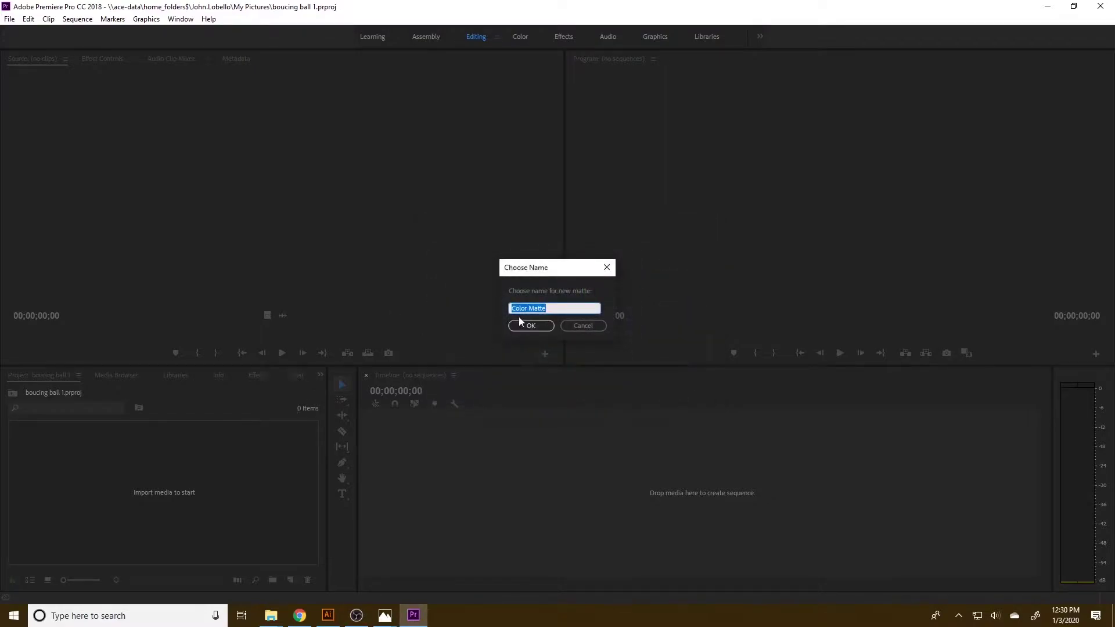
- Name the matte "bouncing ball 1" and create a sequence from it in the empty timeline
text(bouncing ball 1)
click(545, 326)
drag(33, 458, 433, 515)
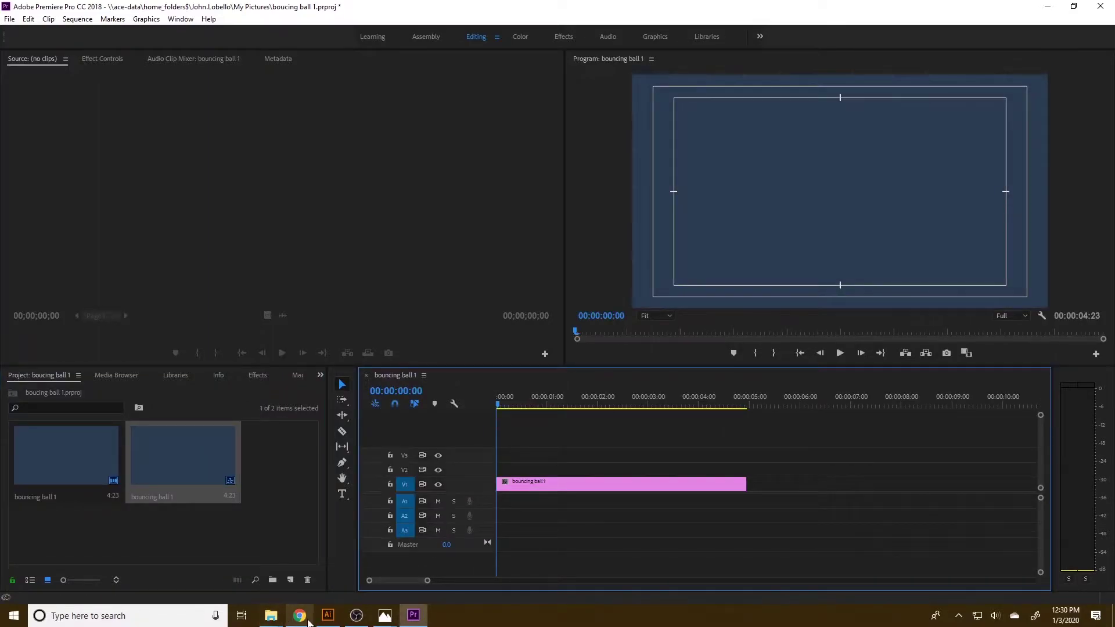
- Switch to Chrome and bring the downloaded animation keyframes.gif into the Premiere Pro sequence on track V2 above the matte
click(308, 621)
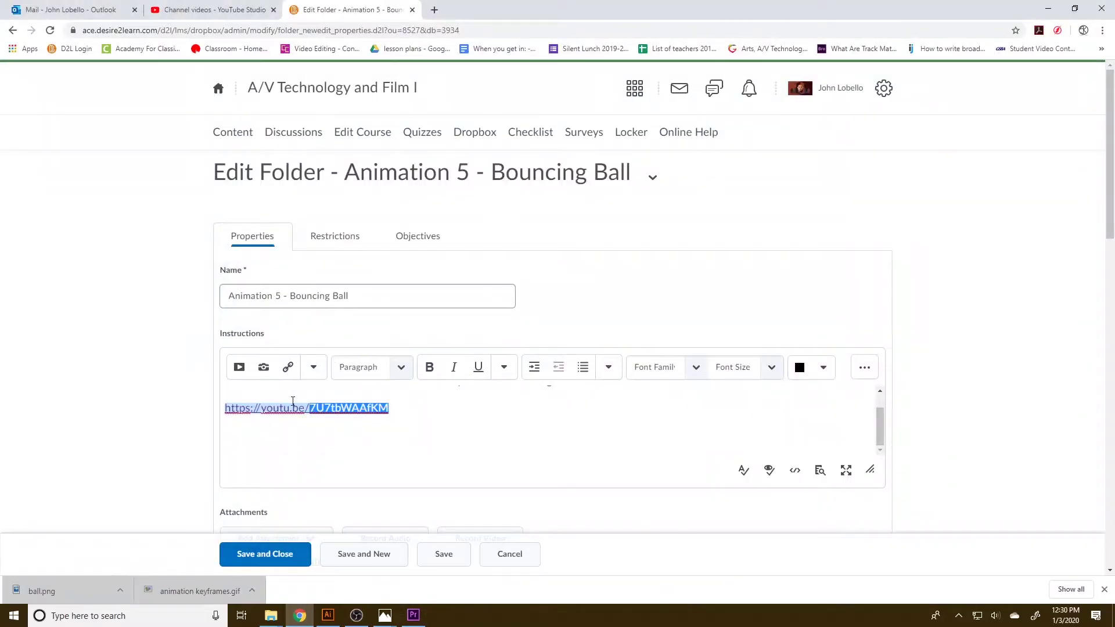
scroll(195, 421, down, 7)
scroll(195, 421, up, 1)
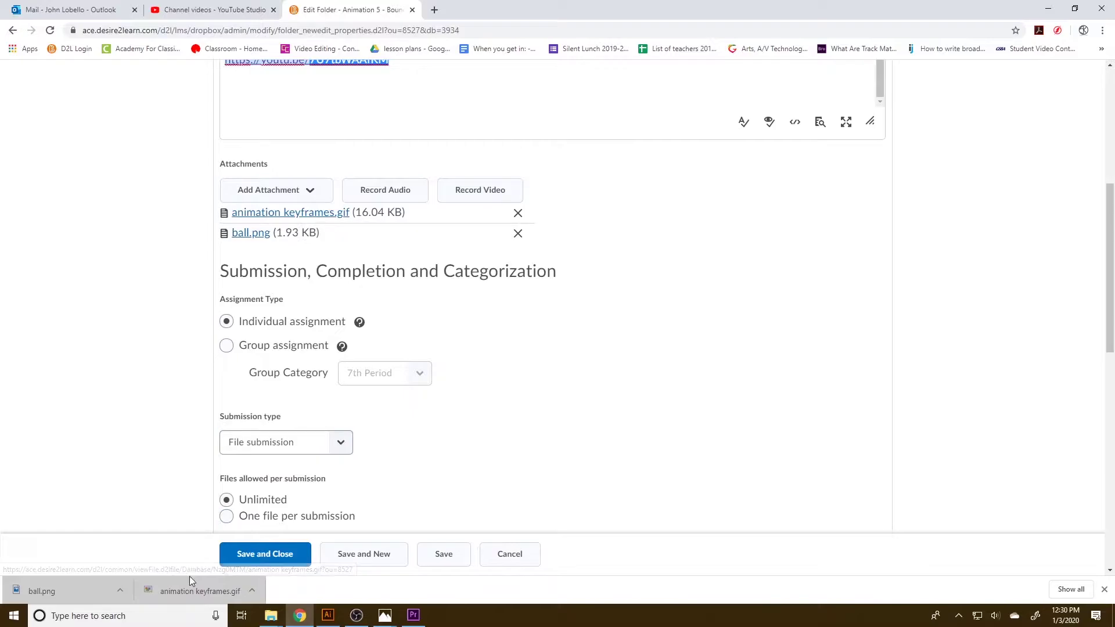
drag(172, 579, 499, 468)
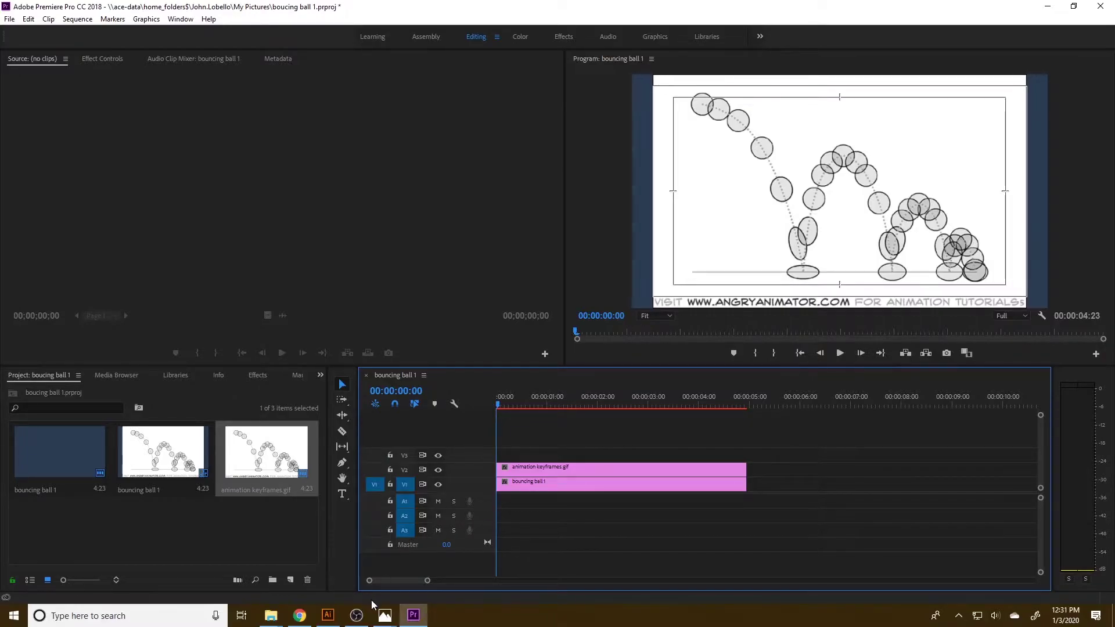
- Import the downloaded ball.png from Chrome into the project and place it at the sequence start on track V3
click(300, 616)
drag(64, 592, 199, 548)
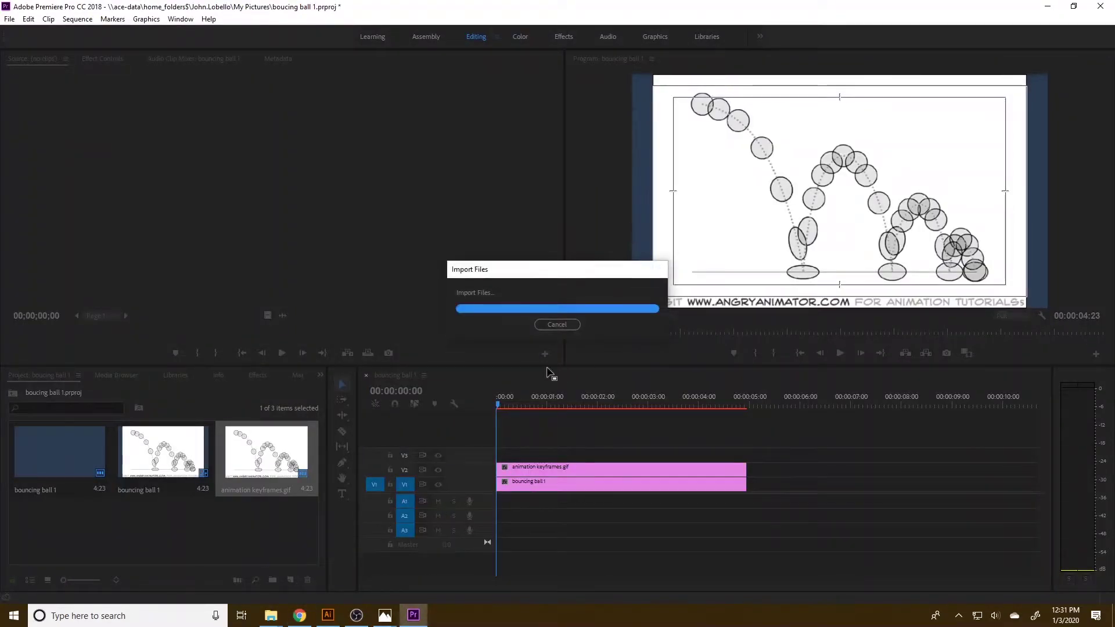
drag(56, 535, 503, 453)
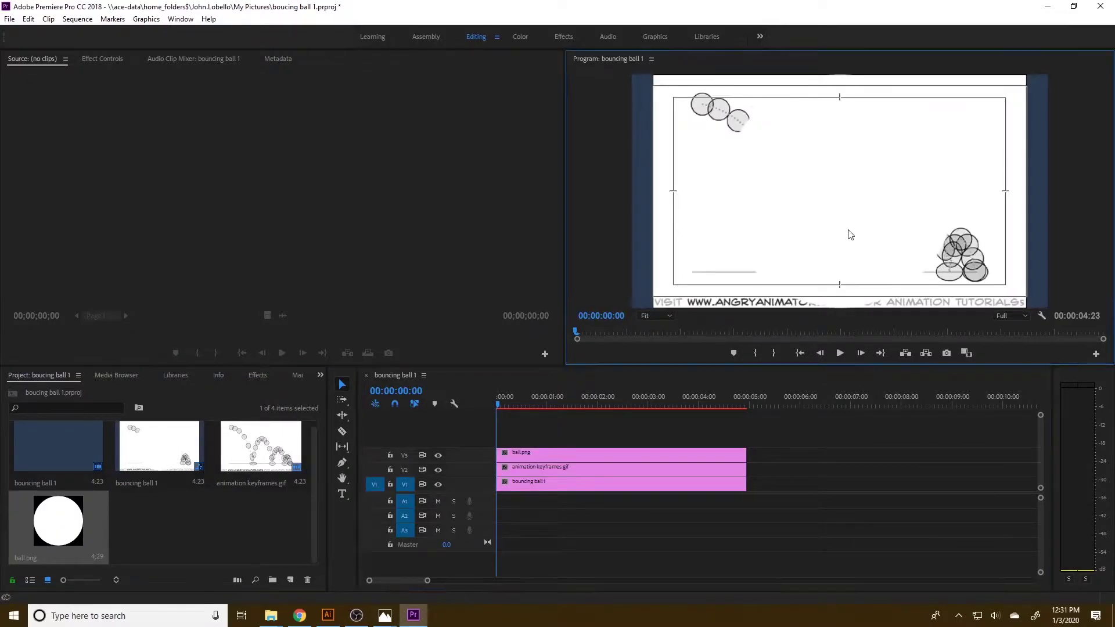
- Shrink the ball image to the guide circle size and place it over the first circle of the bounce path
click(846, 232)
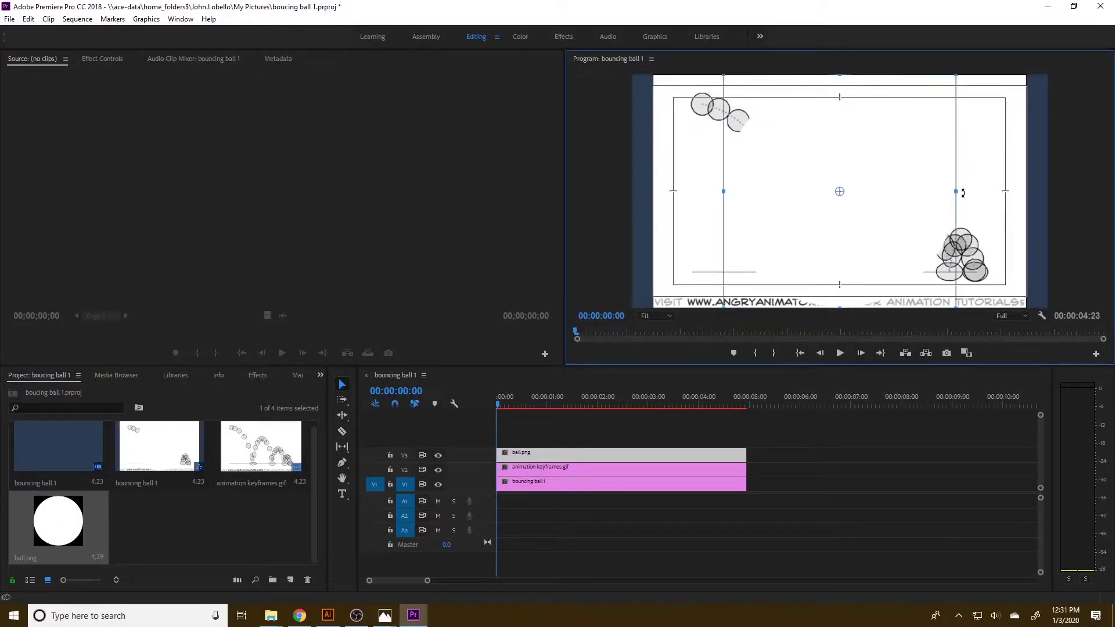
drag(964, 193, 709, 112)
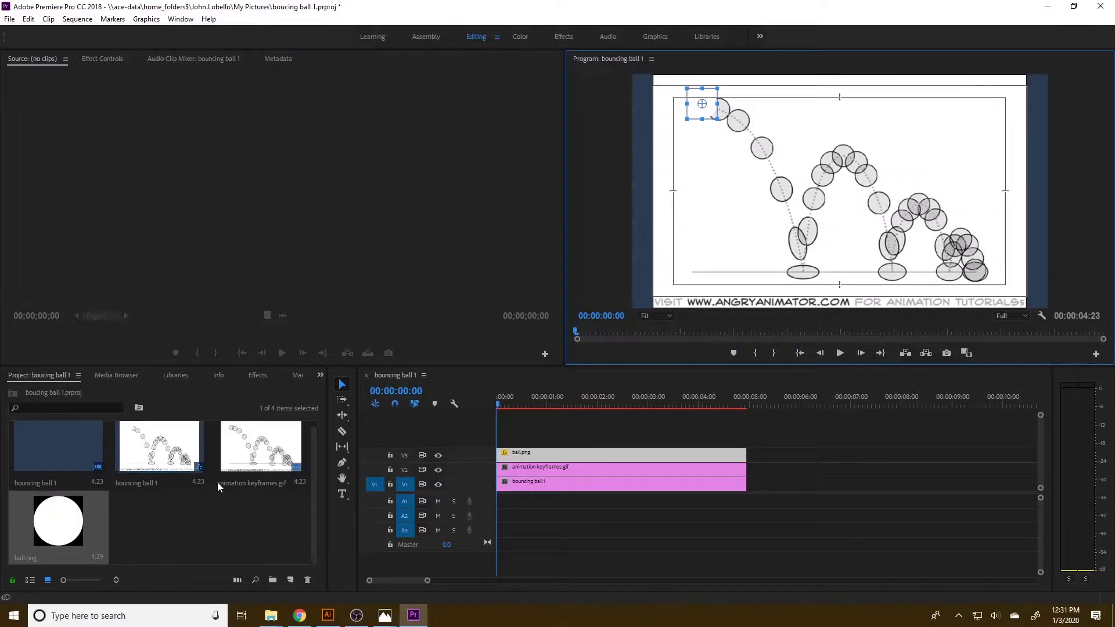
- Find the Paint Bucket video effect by searching for "paint" and apply it to the ball.png clip
click(258, 376)
click(58, 392)
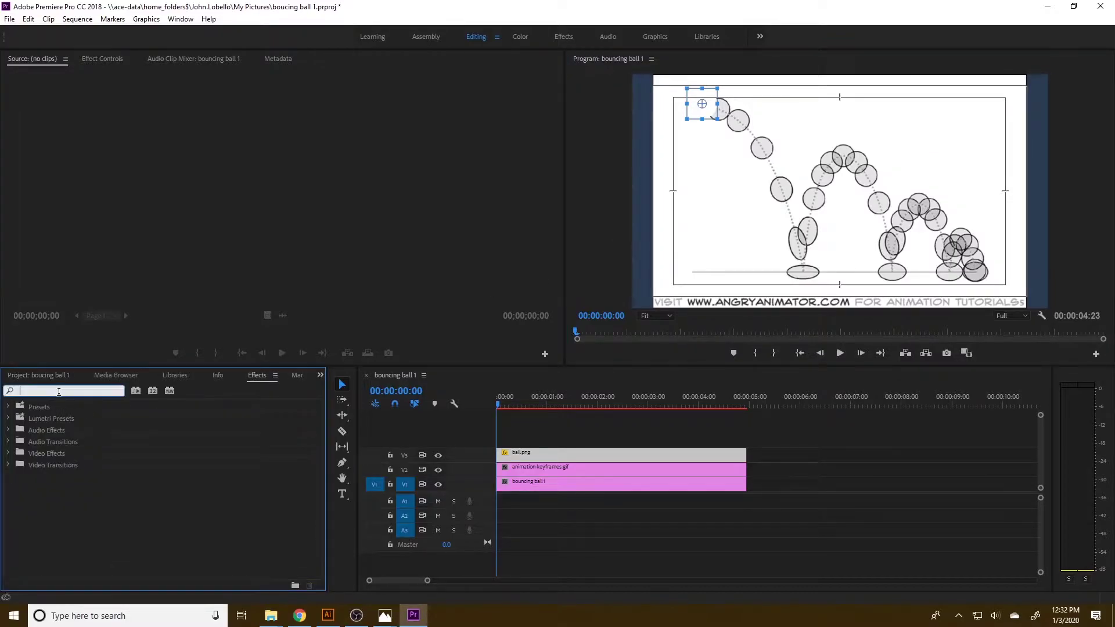
text(paint)
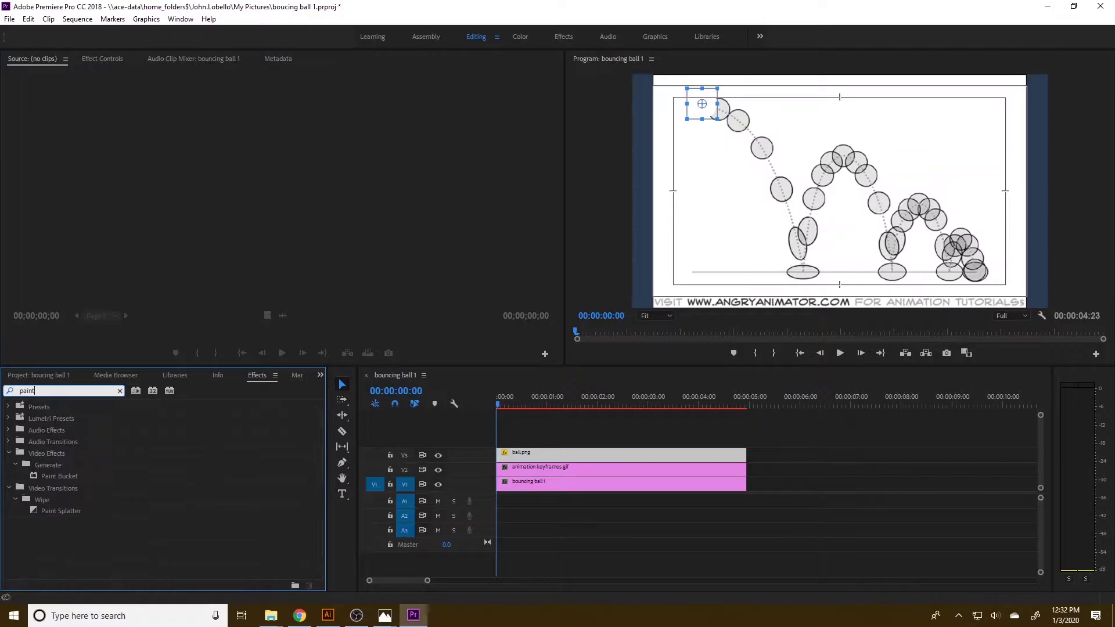
mouse_move(59, 476)
mouse_down()
mouse_move(374, 445)
mouse_move(520, 455)
mouse_up()
- Set the Paint Bucket color on the ball to the brownish orange BE7636
click(713, 108)
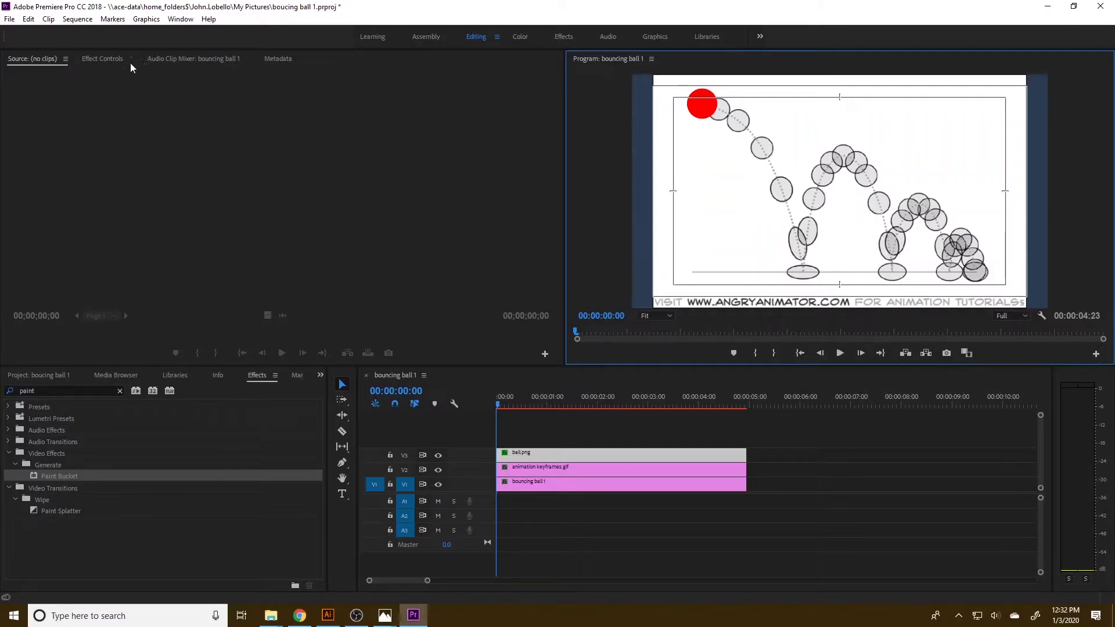
click(114, 61)
scroll(148, 192, down, 3)
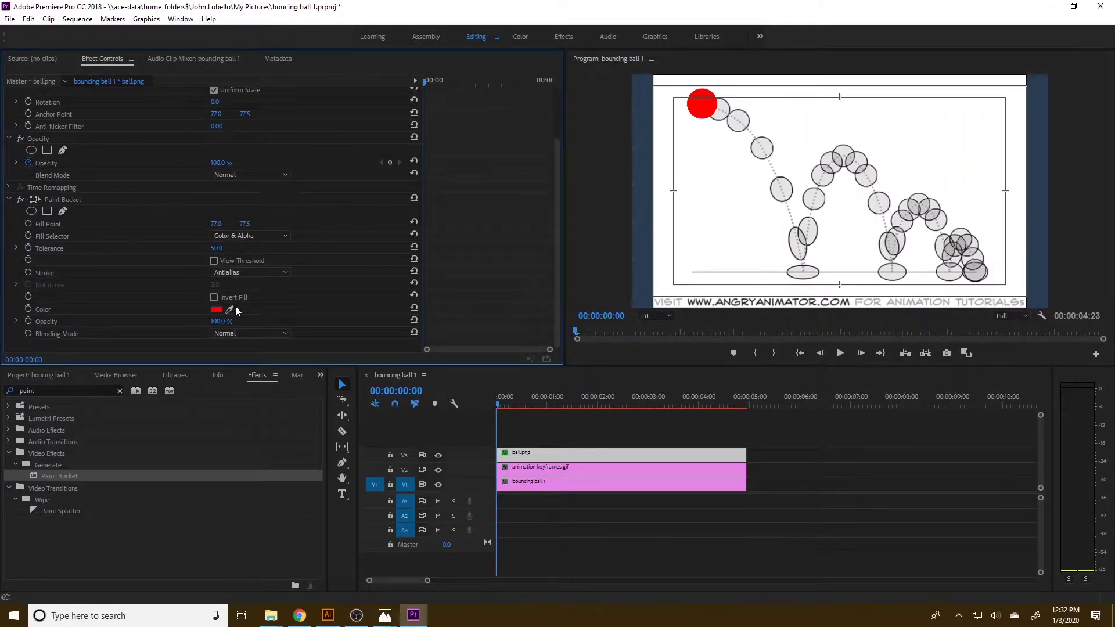
click(217, 309)
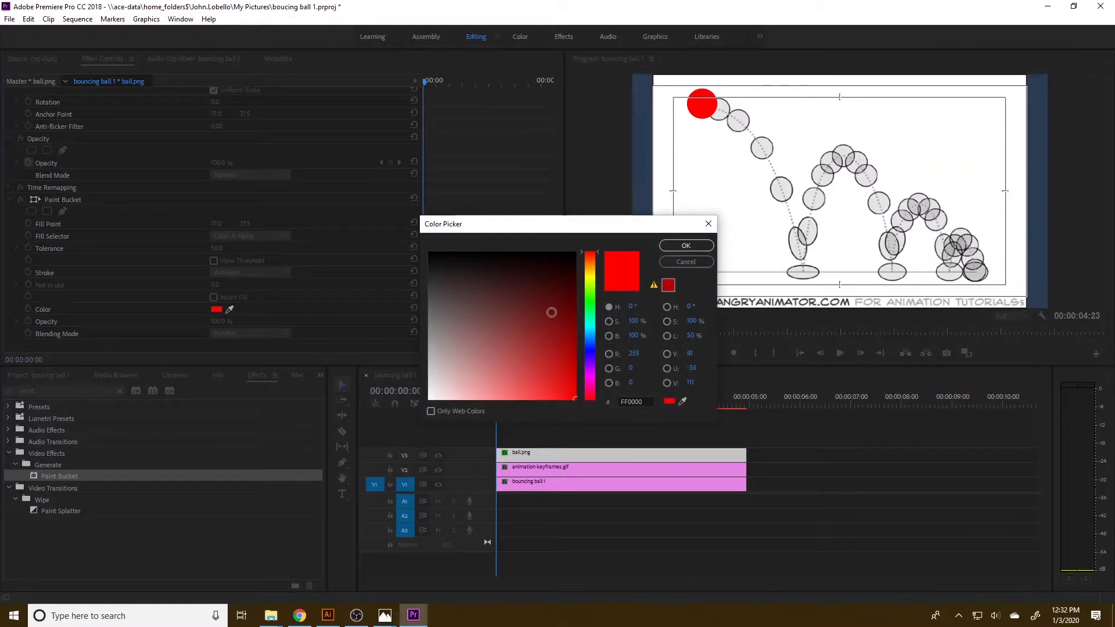
click(590, 274)
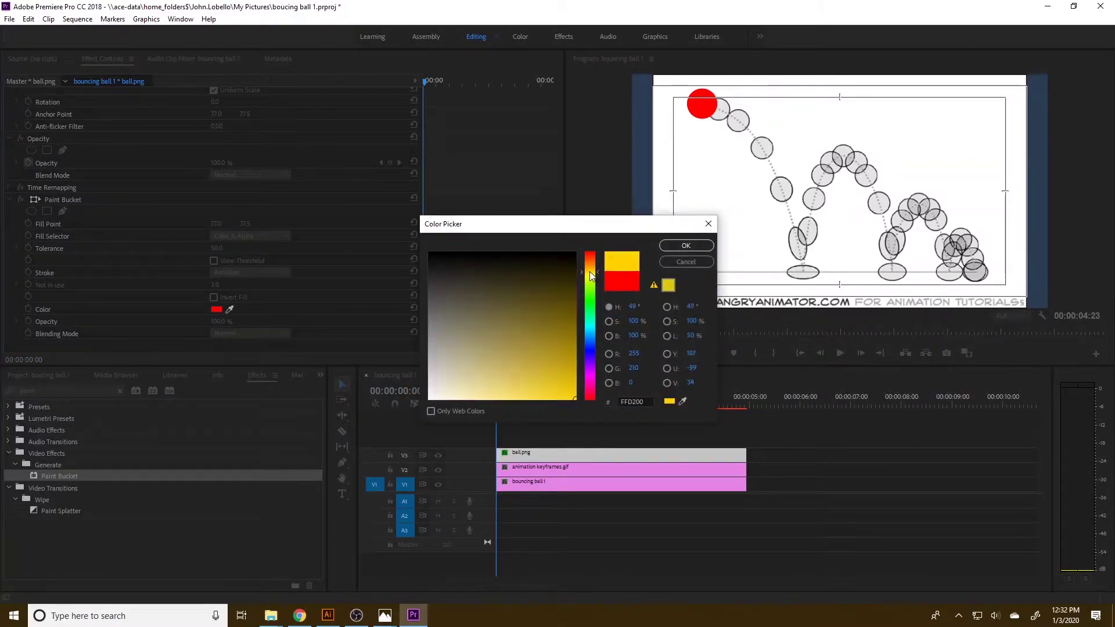
drag(591, 274, 590, 265)
drag(525, 313, 537, 359)
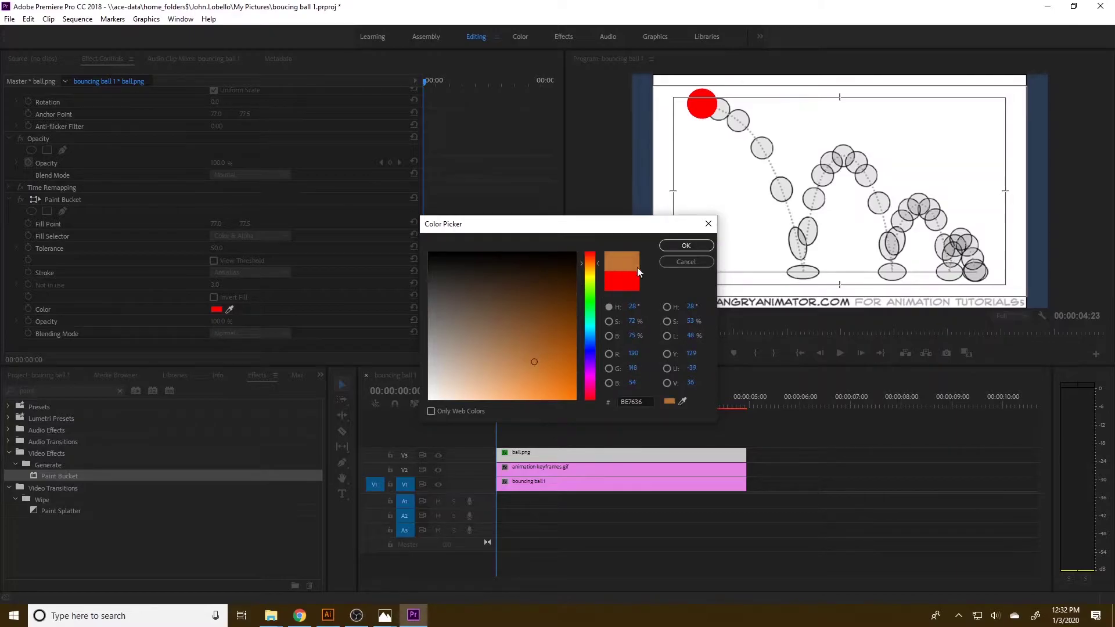
click(685, 246)
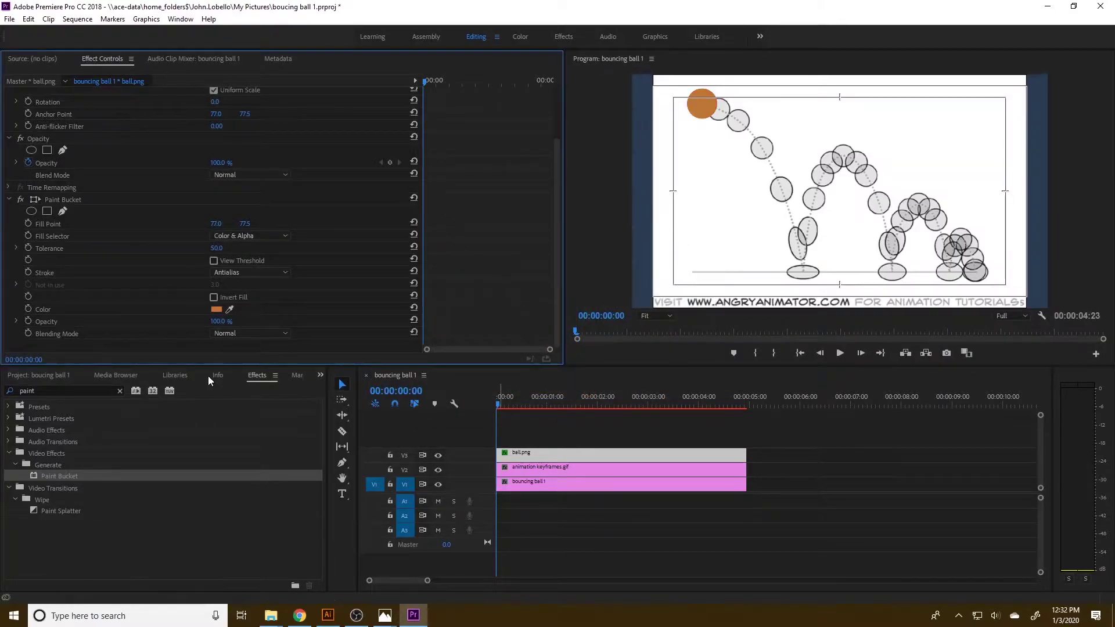
- Change the ball's Paint Bucket color to a more vivid orange
click(216, 309)
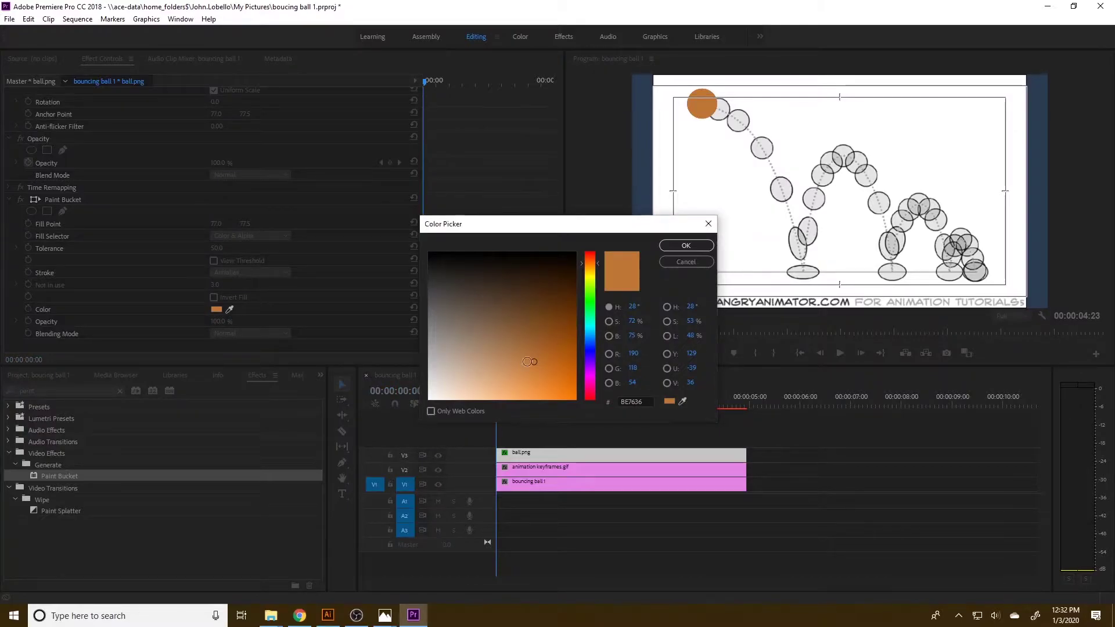
drag(517, 373, 525, 372)
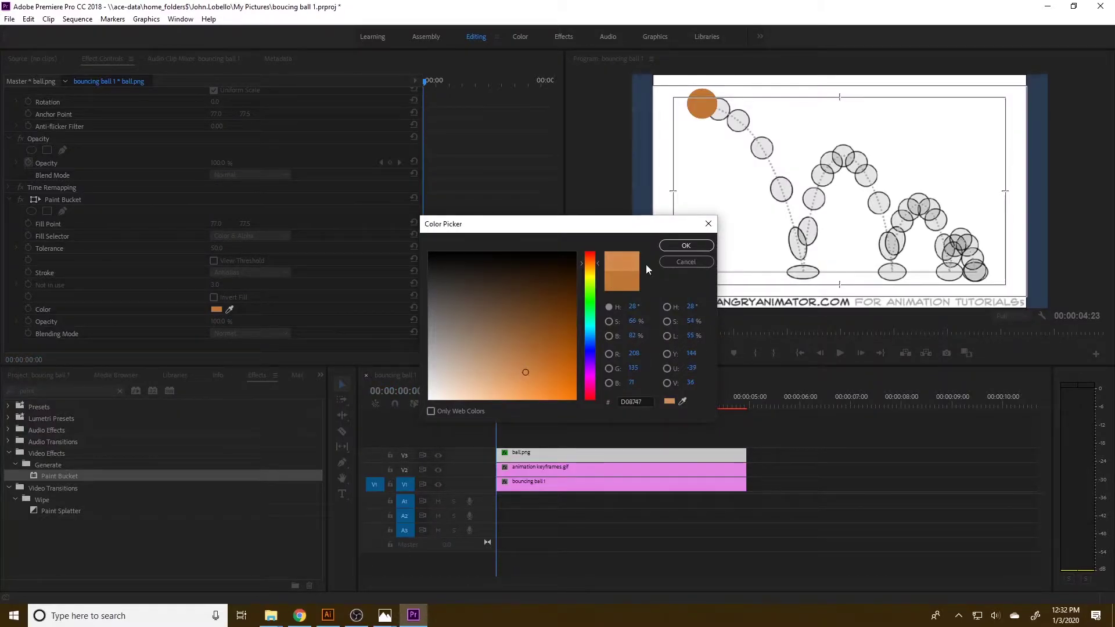
click(568, 347)
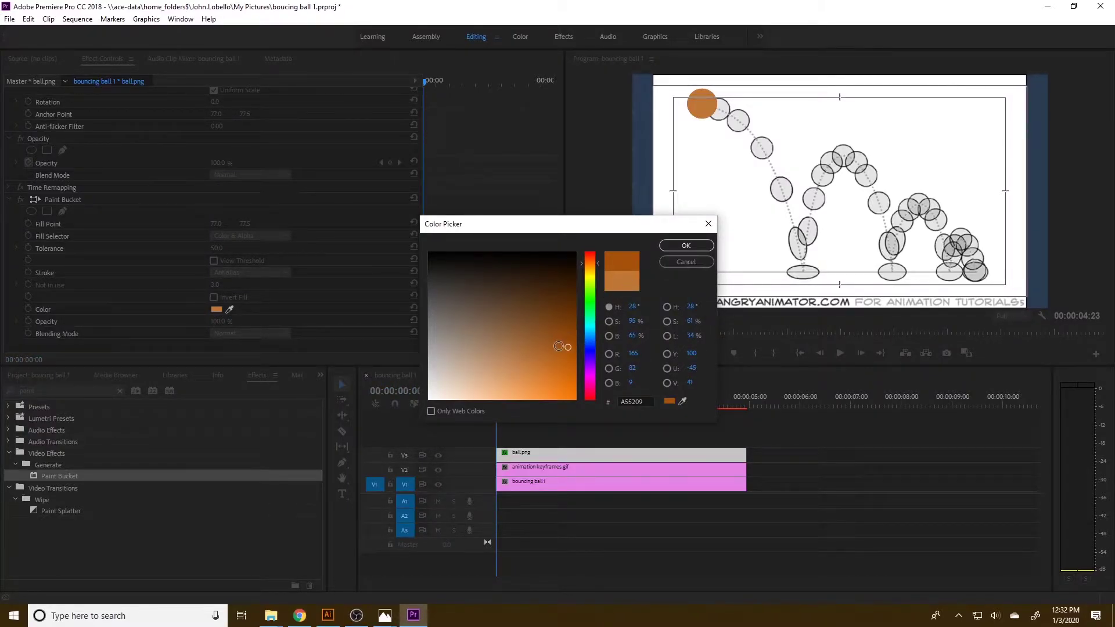
click(664, 260)
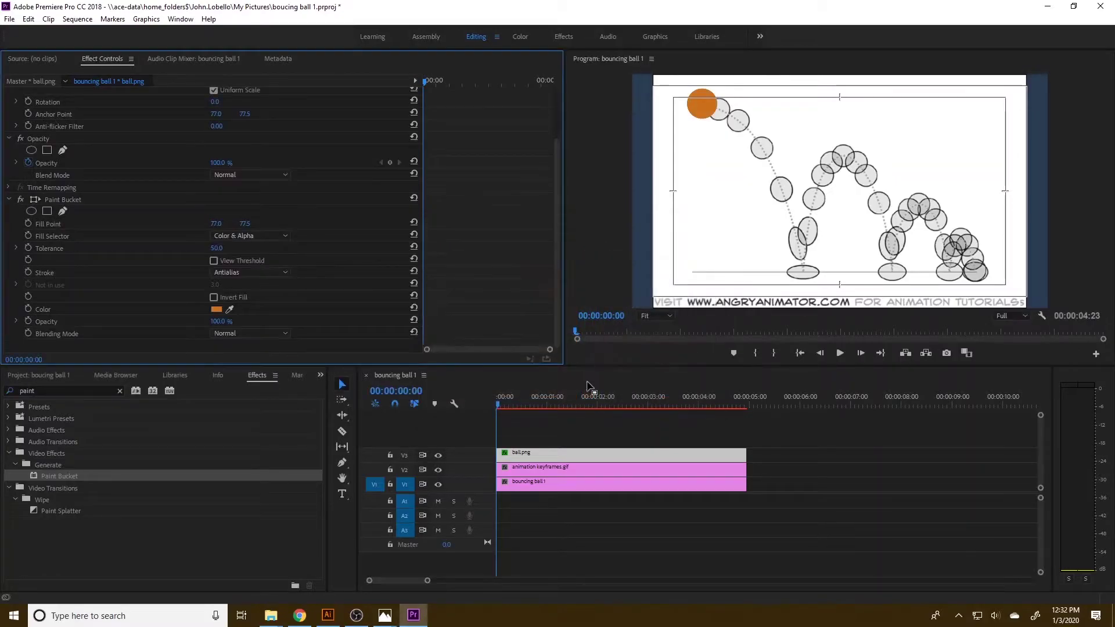
- Hide the animation keyframes track V2 to check the ball against the blue background, and show the track again
click(438, 470)
click(438, 470)
click(438, 470)
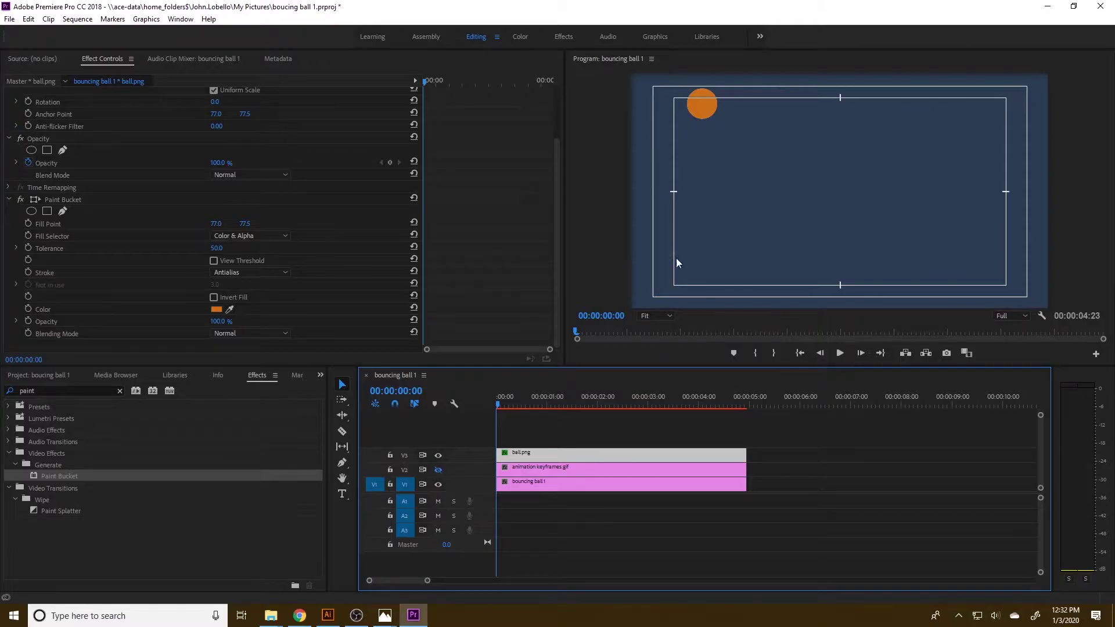
click(438, 470)
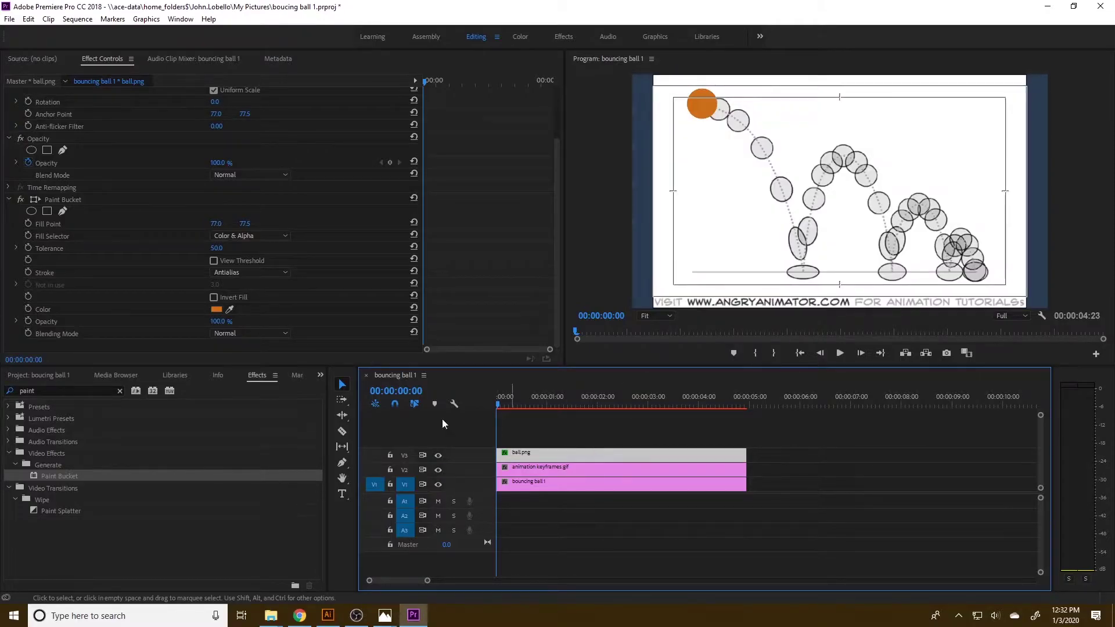
- Set the ball's Paint Bucket color to the bright orange FF7800 and check it with the guide image hidden and shown again
click(219, 310)
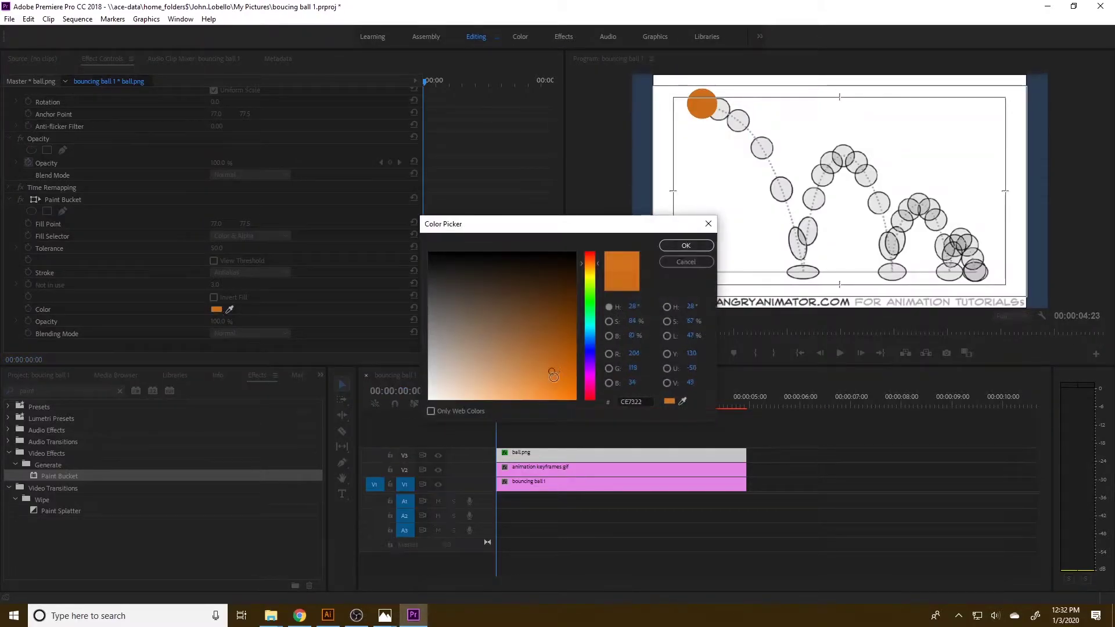
click(684, 242)
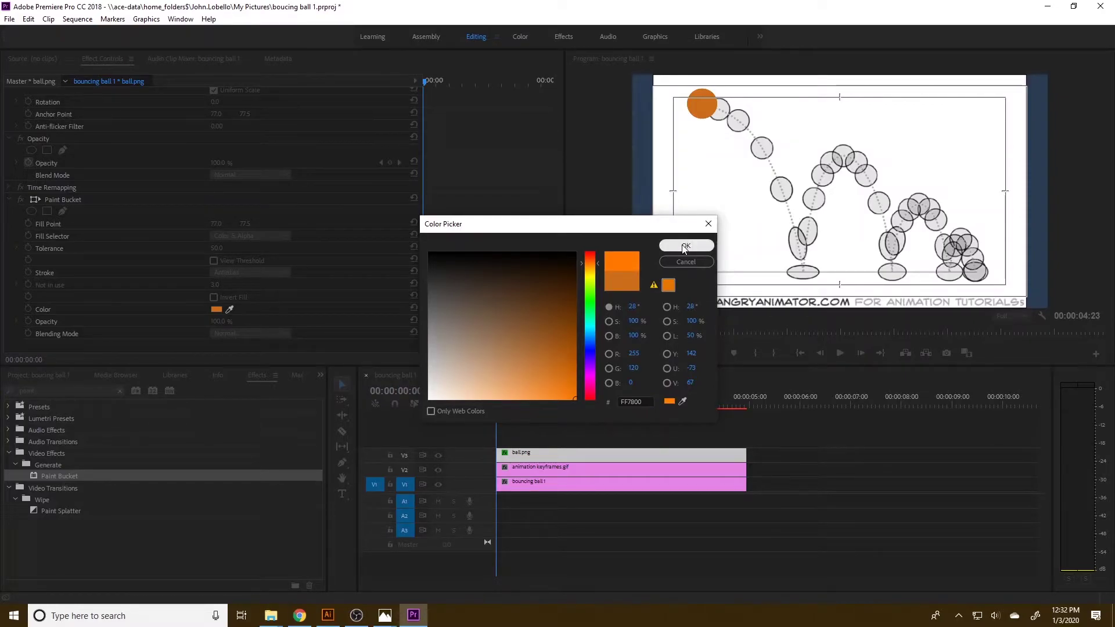
click(439, 473)
click(439, 472)
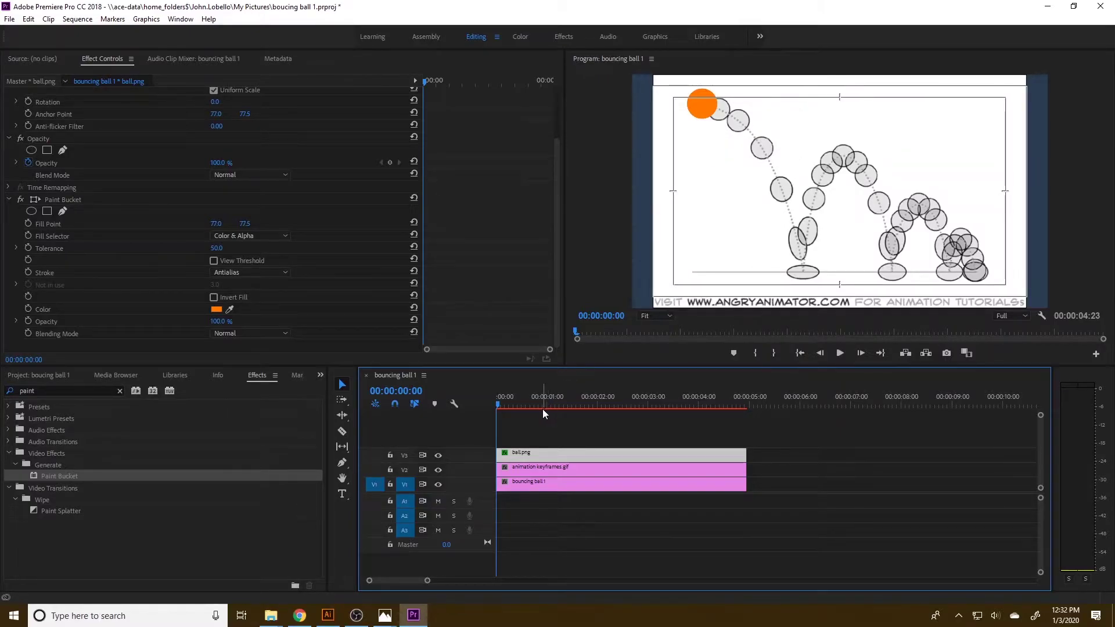
- With the program preview enlarged to 150%, shrink the ball to about 10.3 scale to fit the first guide circle
click(669, 316)
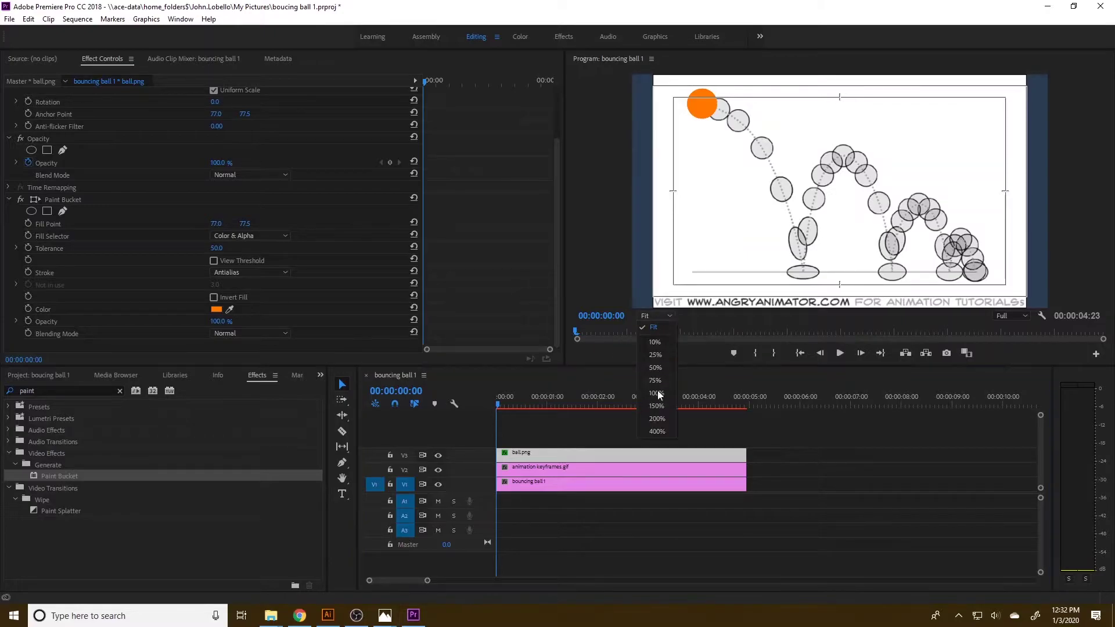
click(685, 319)
click(668, 316)
click(660, 405)
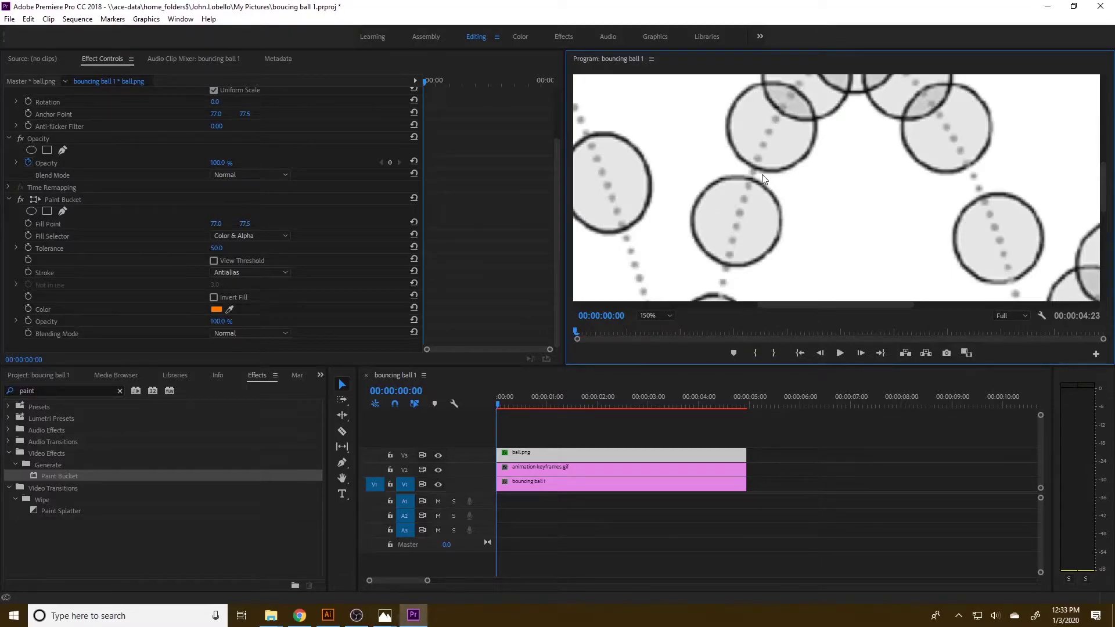
key(space)
drag(526, 404, 460, 410)
drag(1109, 184, 1112, 160)
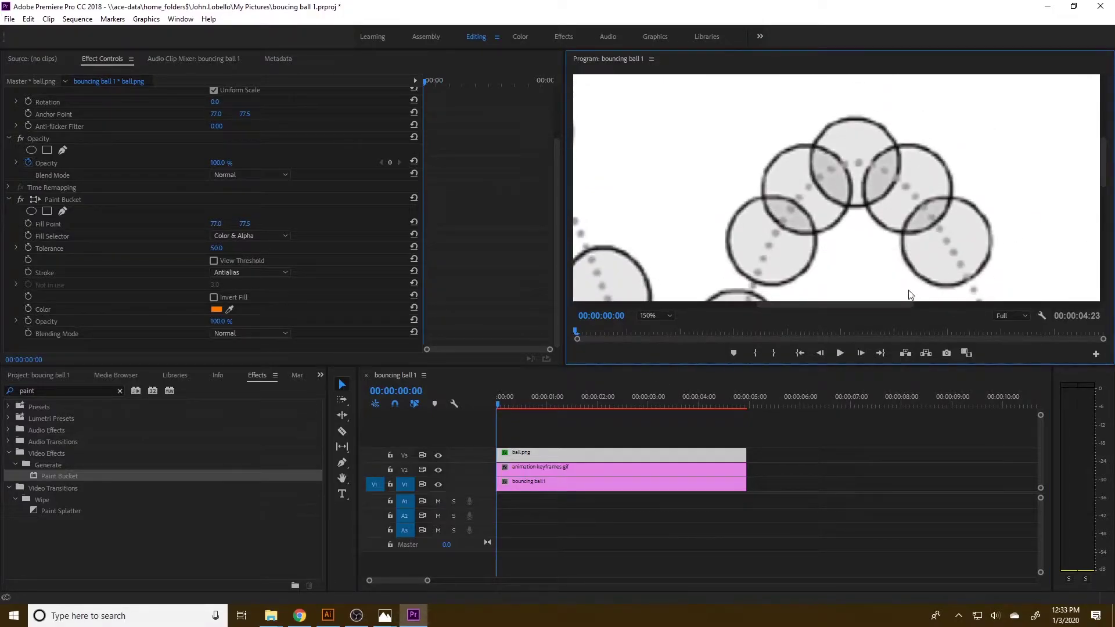
click(915, 305)
click(907, 306)
click(914, 305)
click(904, 306)
drag(911, 306, 822, 296)
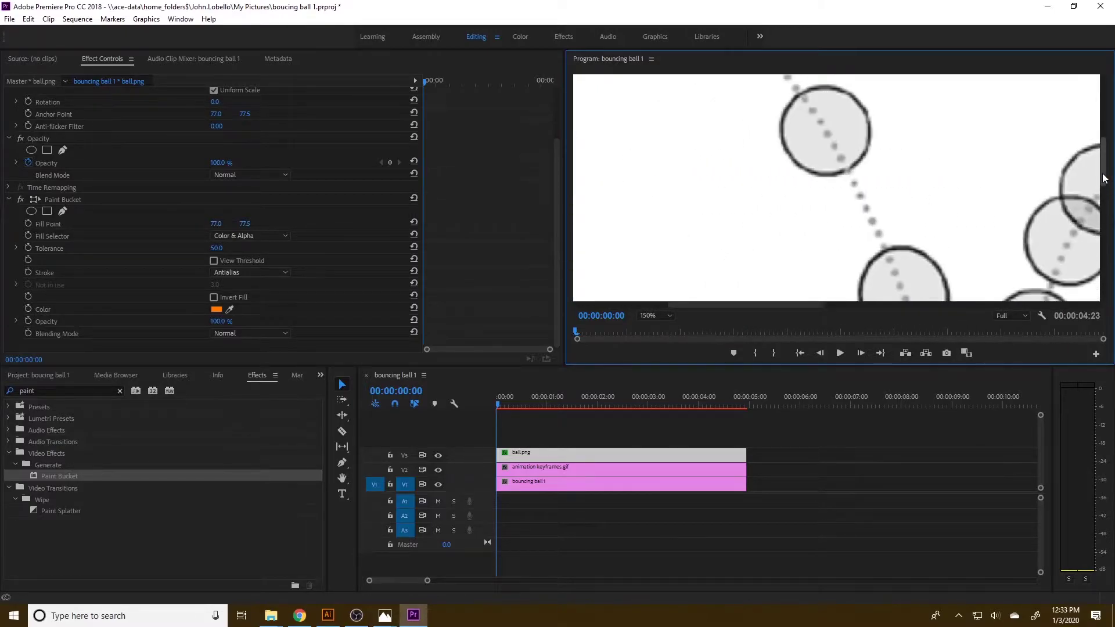
scroll(824, 299, up, 4)
drag(808, 306, 779, 306)
click(731, 128)
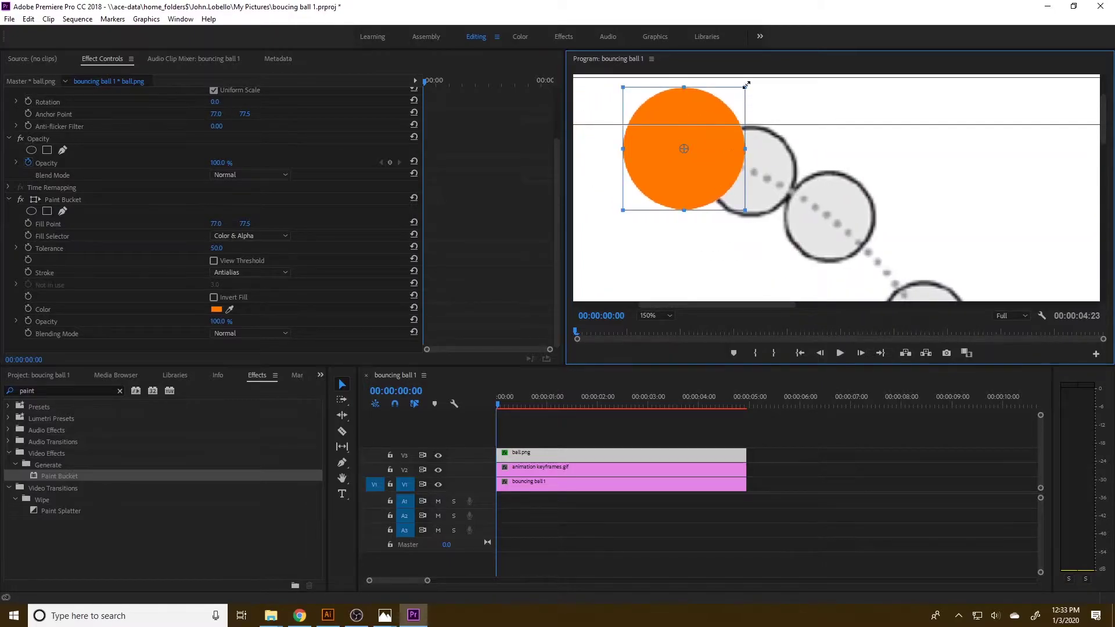
mouse_move(743, 87)
mouse_down()
mouse_move(710, 120)
mouse_move(729, 97)
mouse_up()
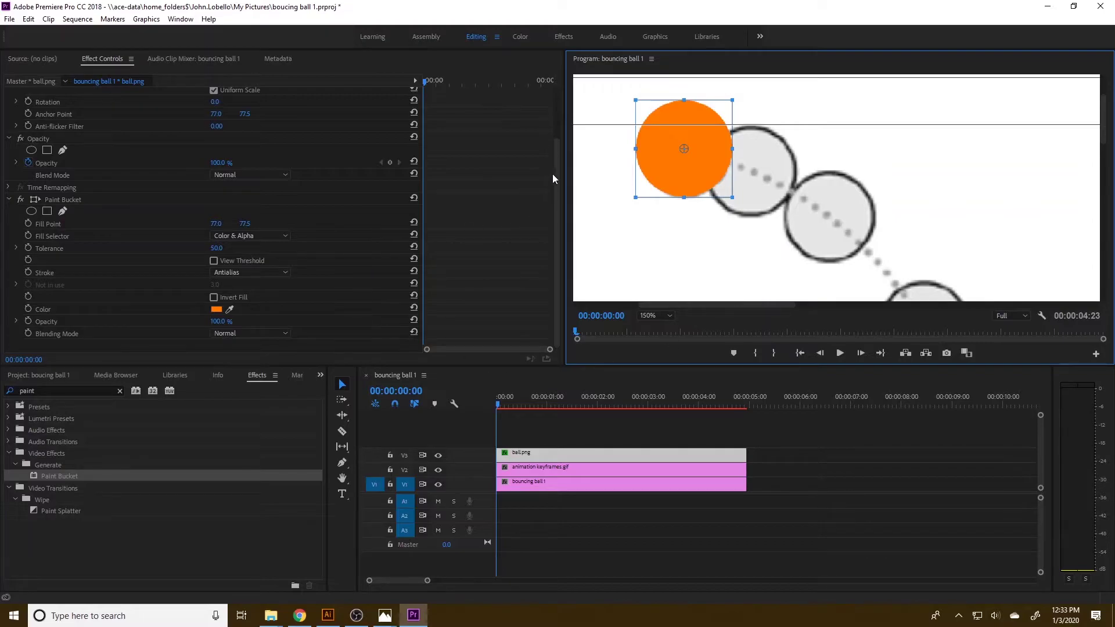
- Start keyframing the ball's Position, Scale Height, Scale Width and Rotation at the first frame, with Uniform Scale off
drag(554, 165, 553, 116)
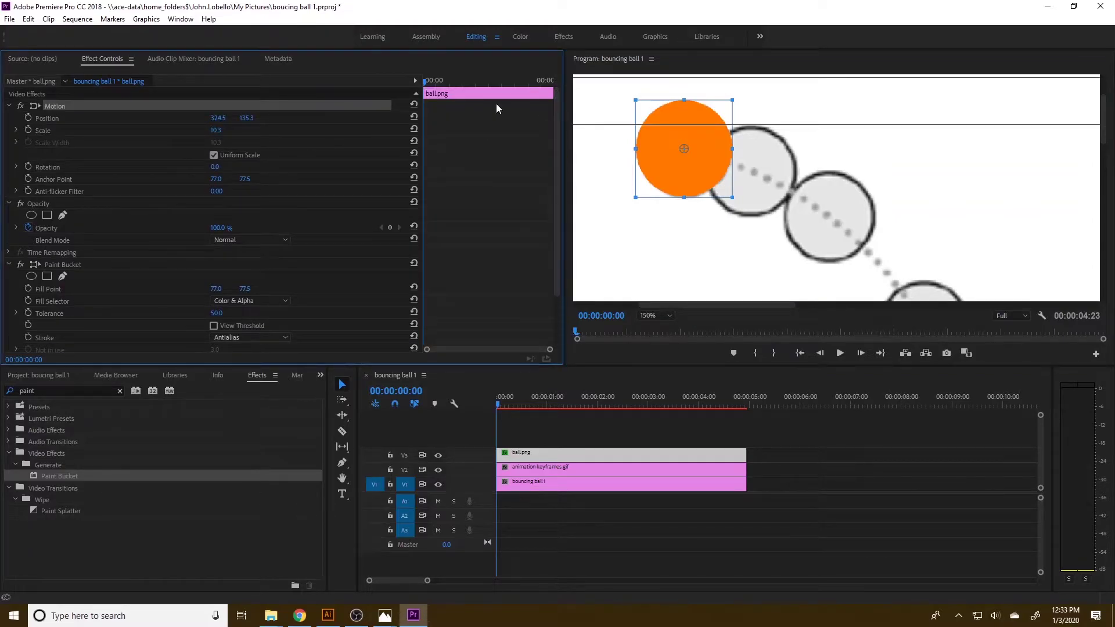
click(28, 118)
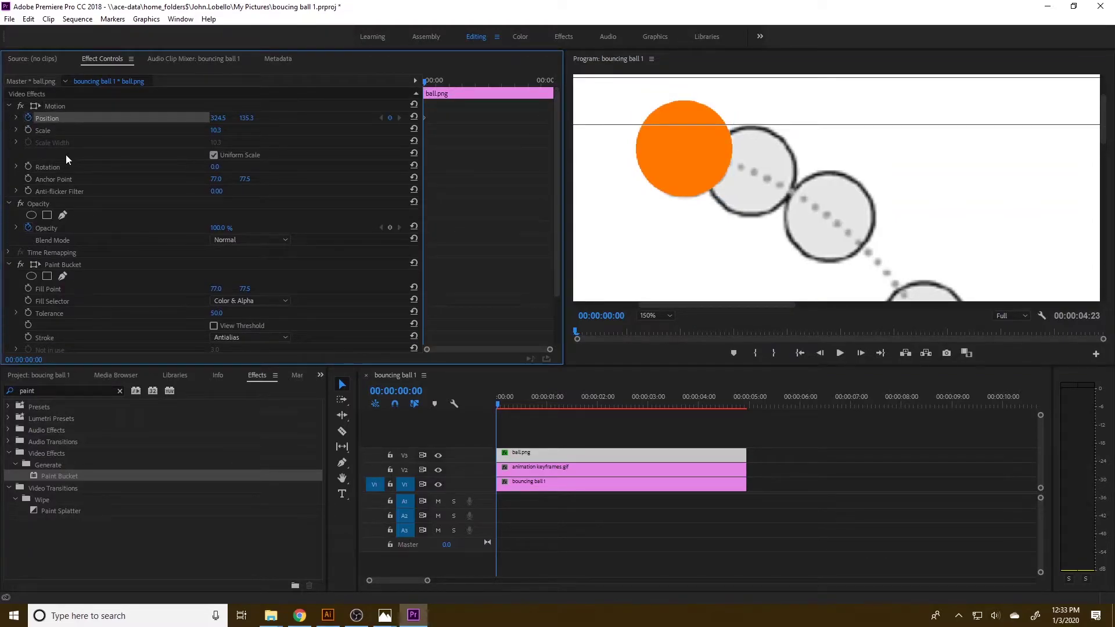
click(28, 130)
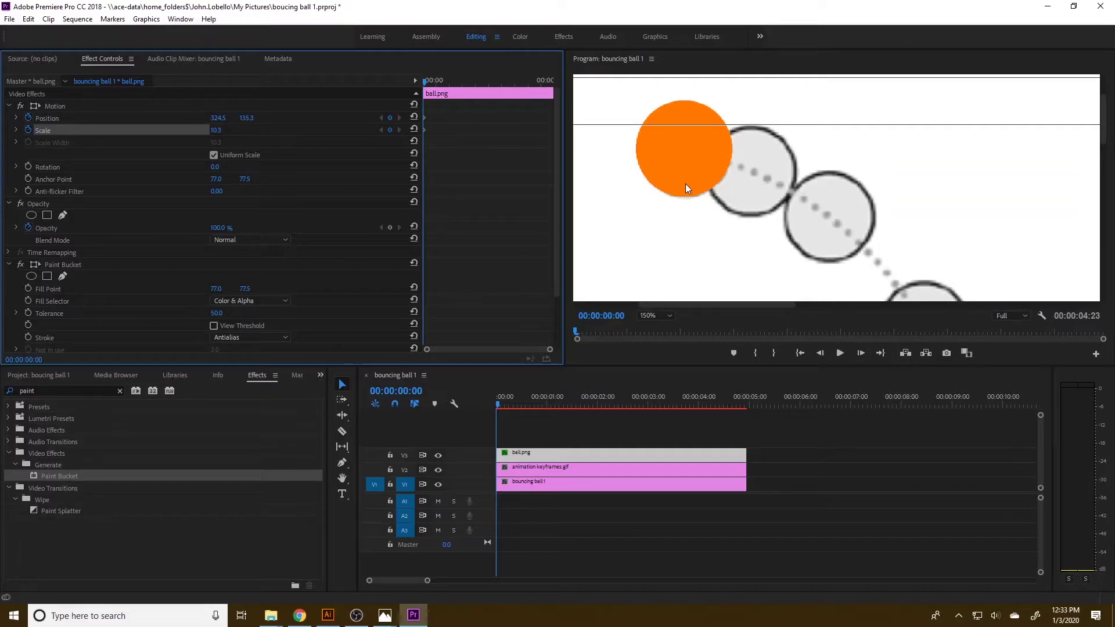
click(214, 155)
click(27, 146)
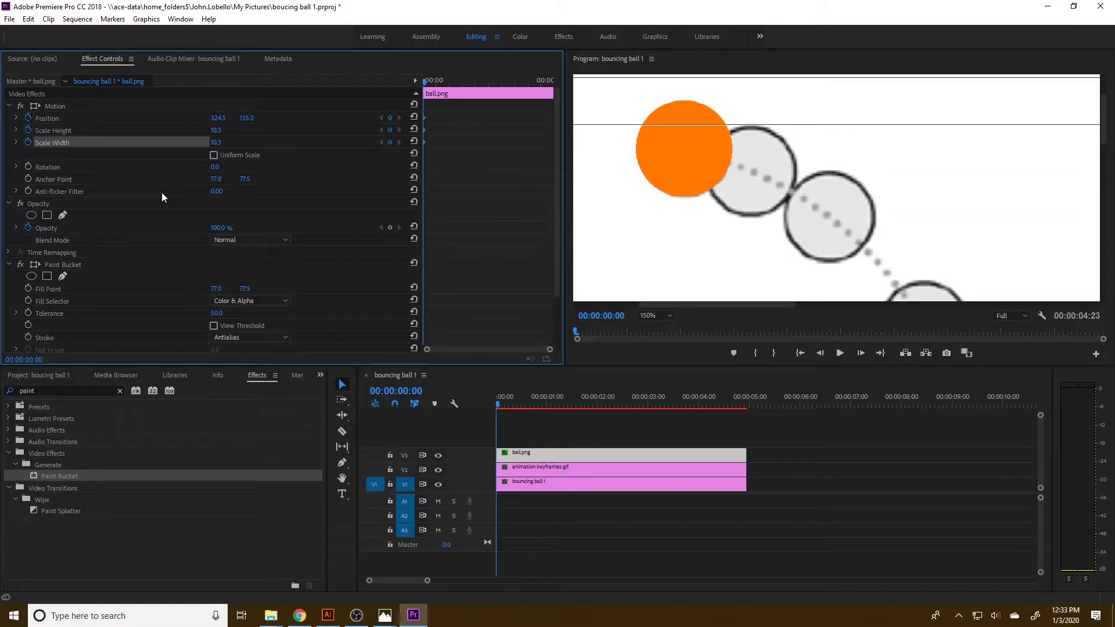
click(29, 166)
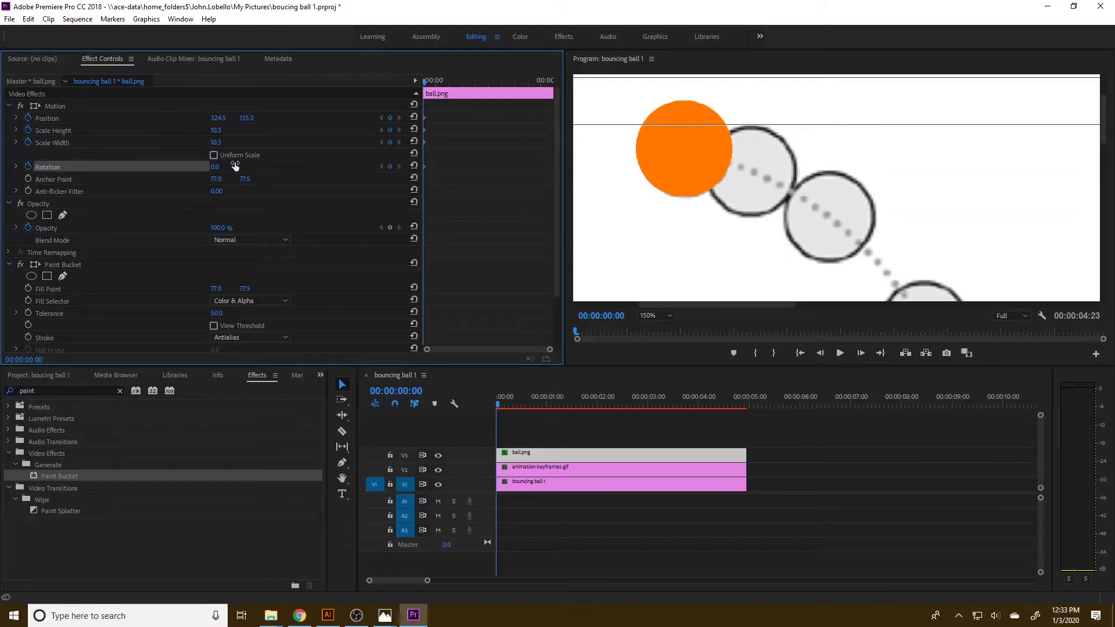
- Widen the ball's keyframe timeline and, at 00:00:00:03, move the ball onto the second guide circle, at about 402, 160
click(689, 157)
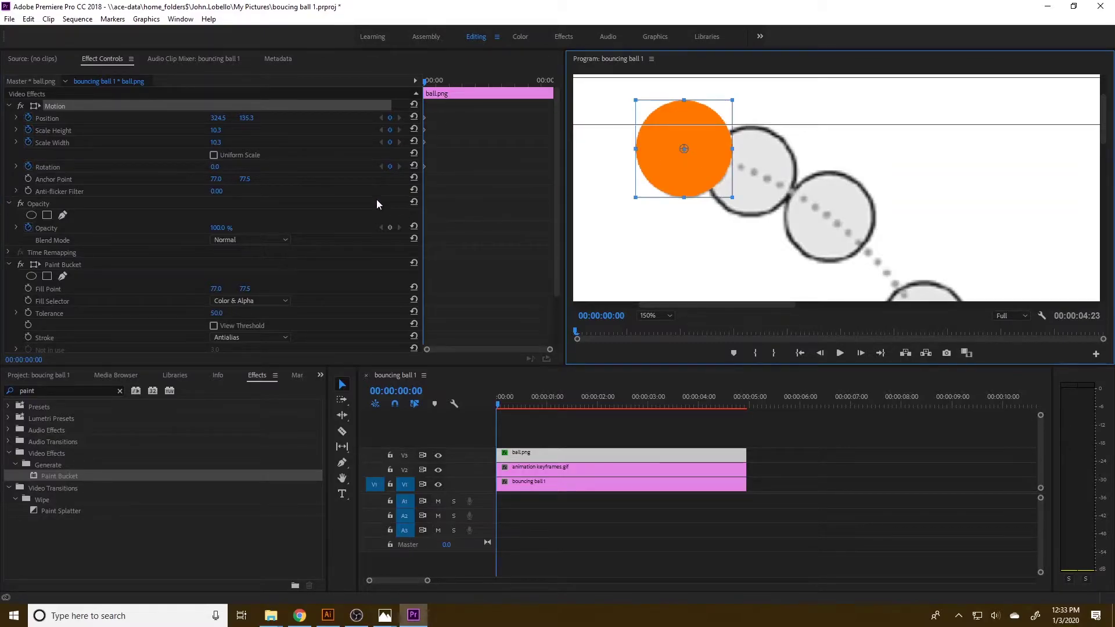
drag(422, 237, 309, 233)
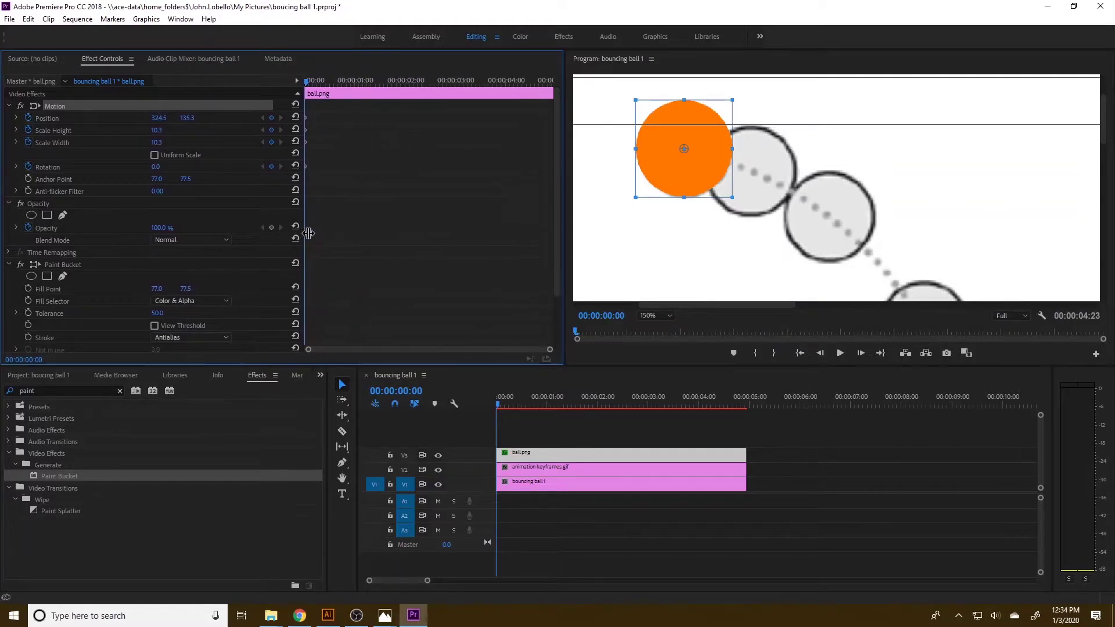
click(861, 353)
click(861, 353)
click(861, 353)
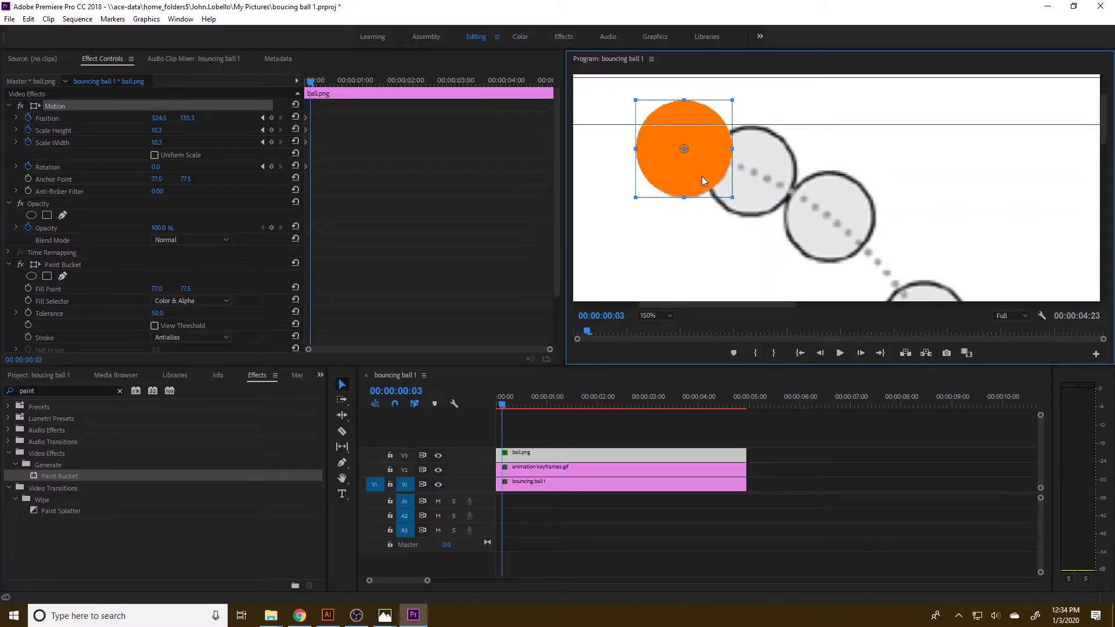
drag(702, 176, 769, 198)
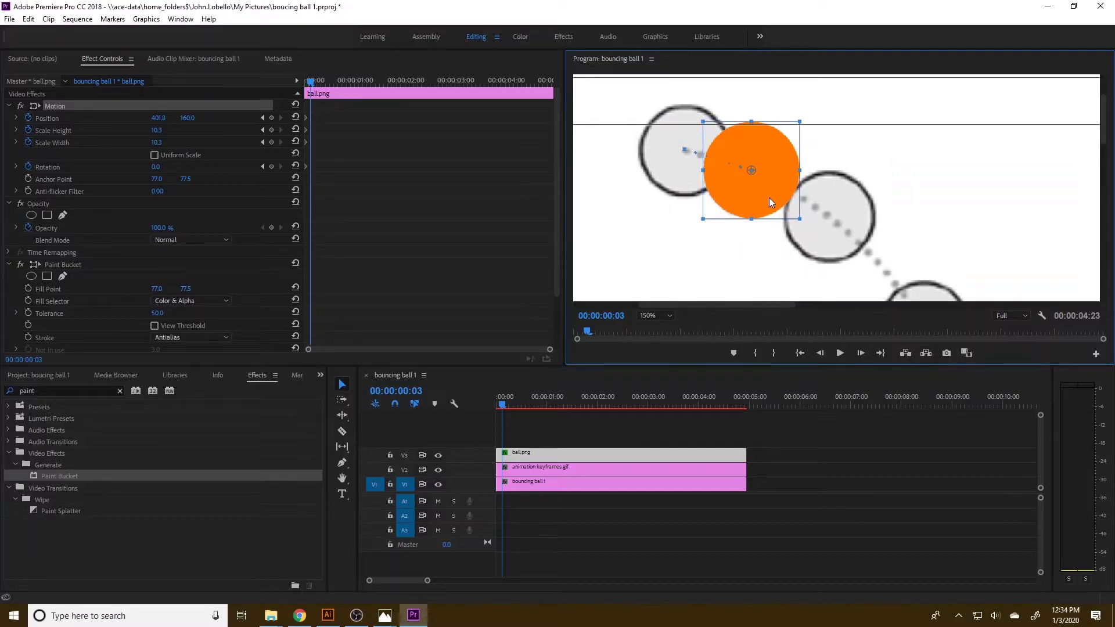
- Advance three frames to 00:00:00:06 and move the ball onto the third guide circle, at about 491, 215
click(861, 352)
click(861, 352)
click(861, 353)
drag(776, 207, 852, 249)
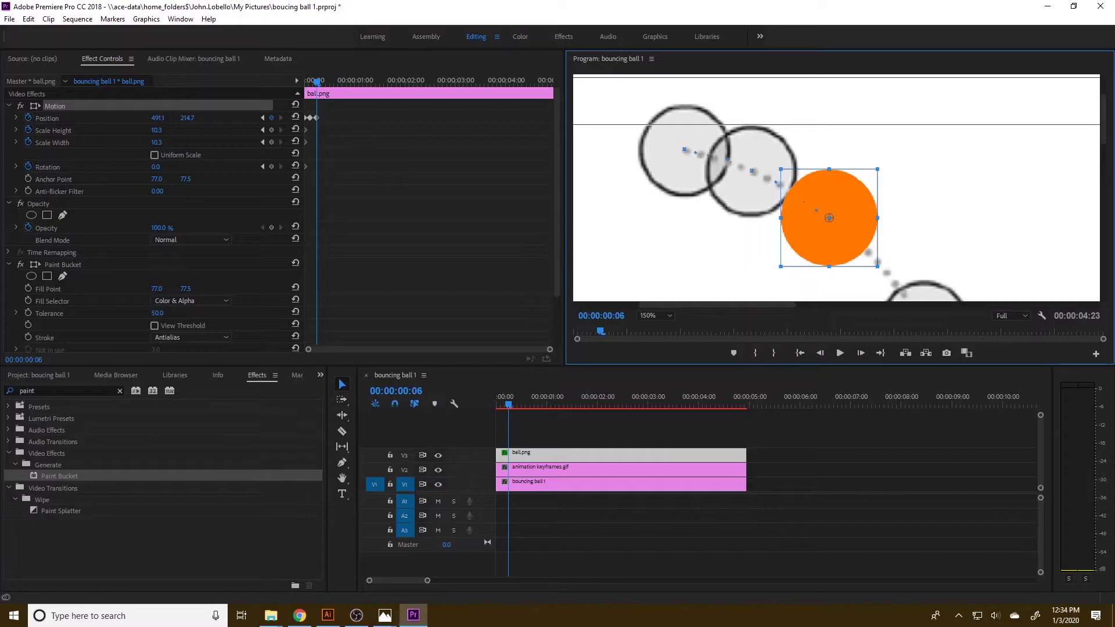
- At 00:00:00:09, place the ball on the fourth guide circle, rotated to about -24.8° and stretched to about 11.3 scale height
drag(1107, 134, 1106, 151)
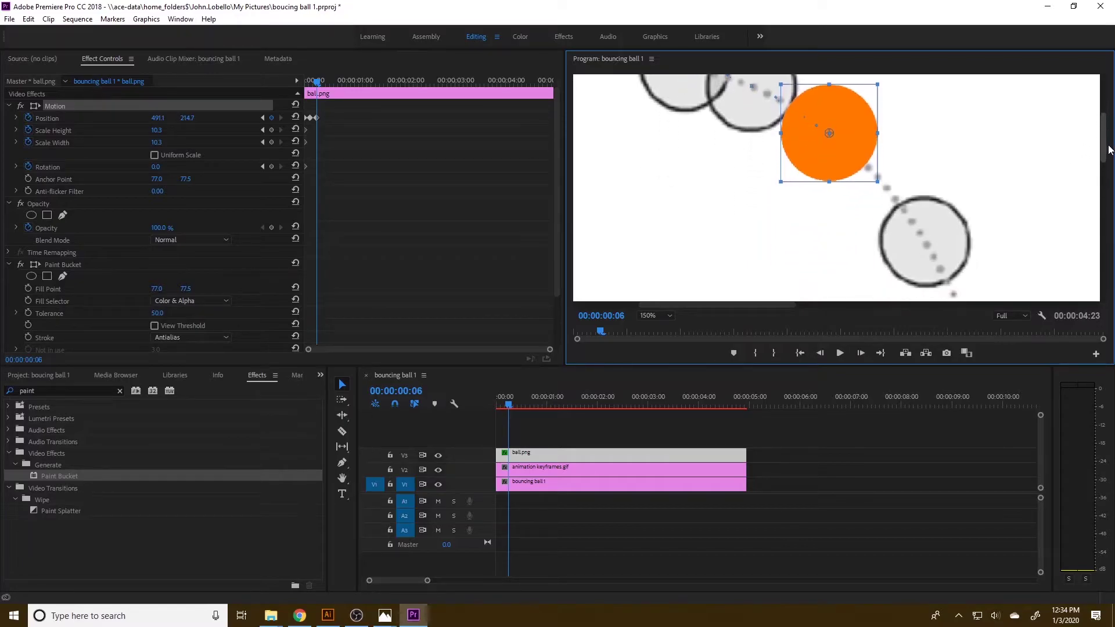
drag(709, 302, 755, 312)
drag(1107, 148, 1108, 149)
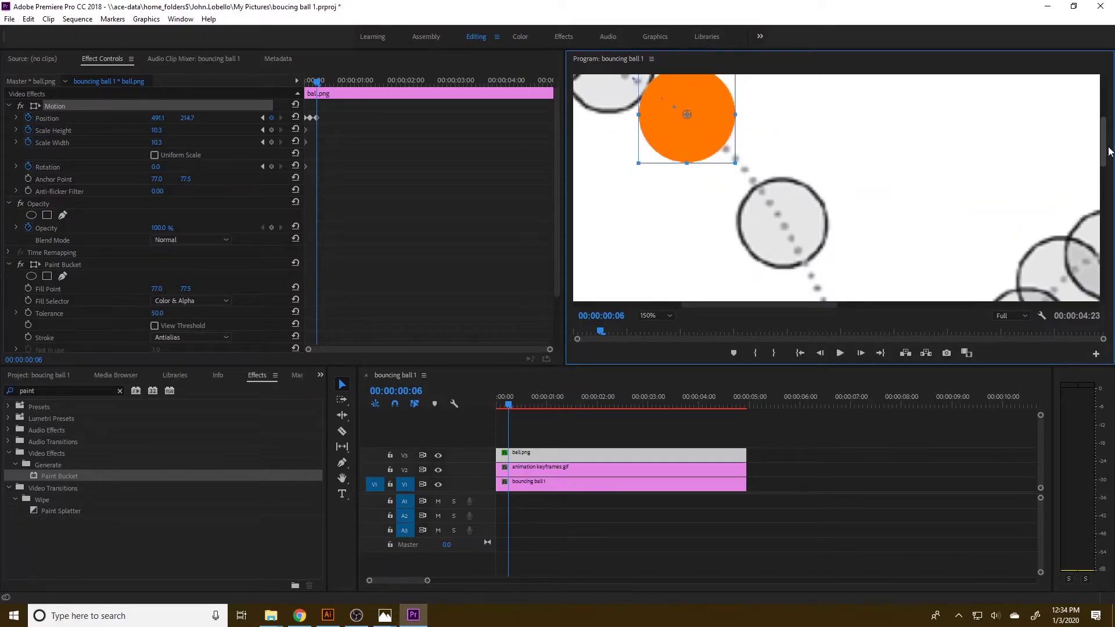
click(861, 353)
click(861, 353)
click(861, 353)
drag(714, 140, 808, 251)
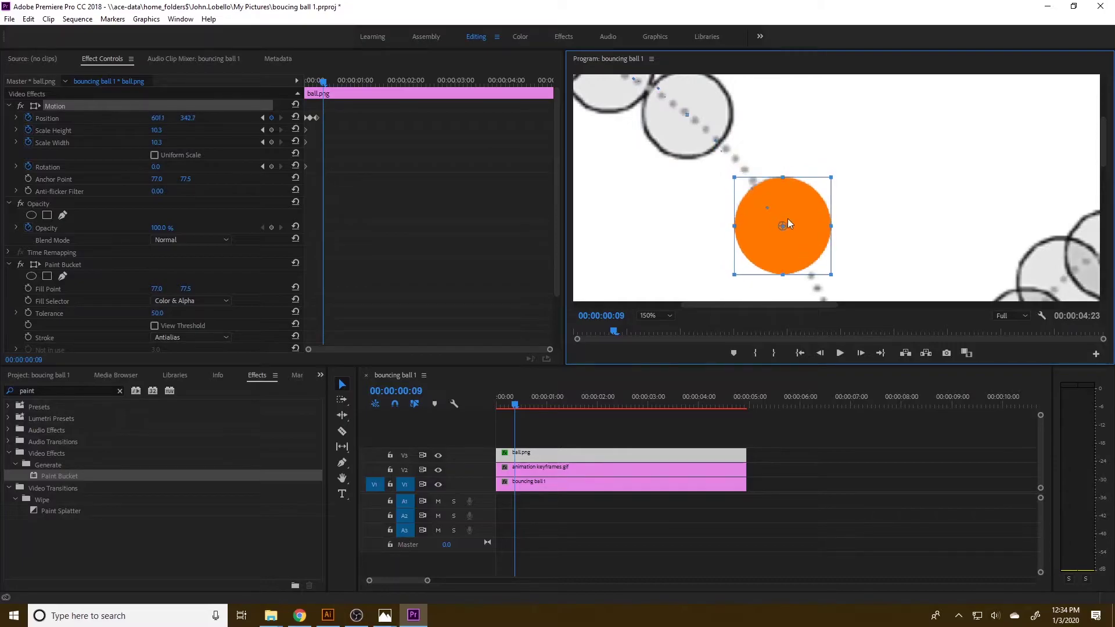
drag(750, 188, 740, 186)
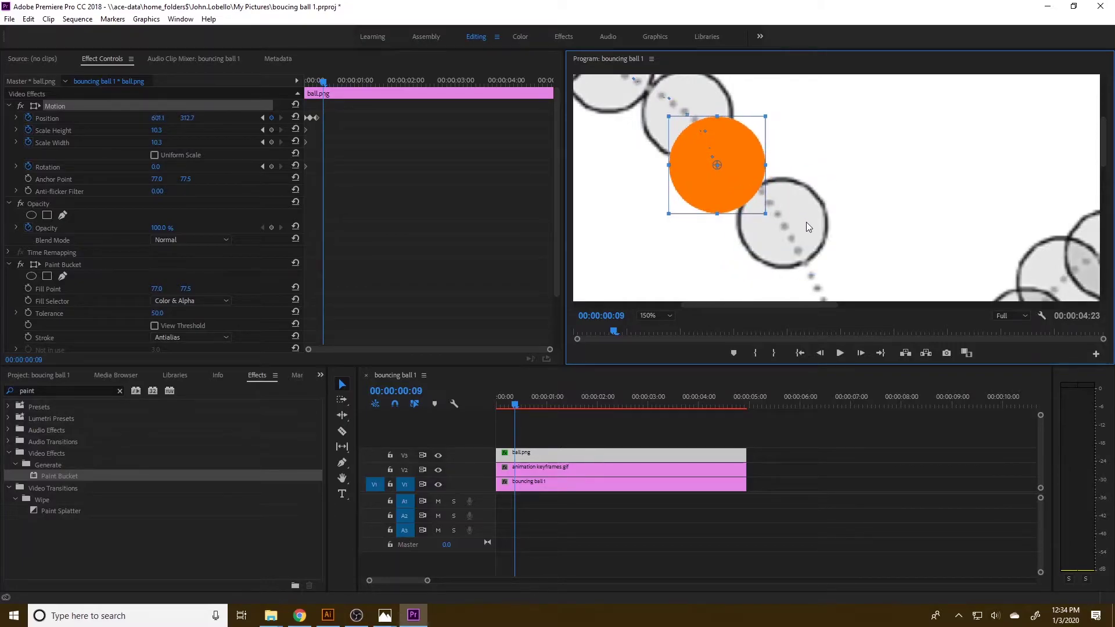
drag(806, 222, 805, 245)
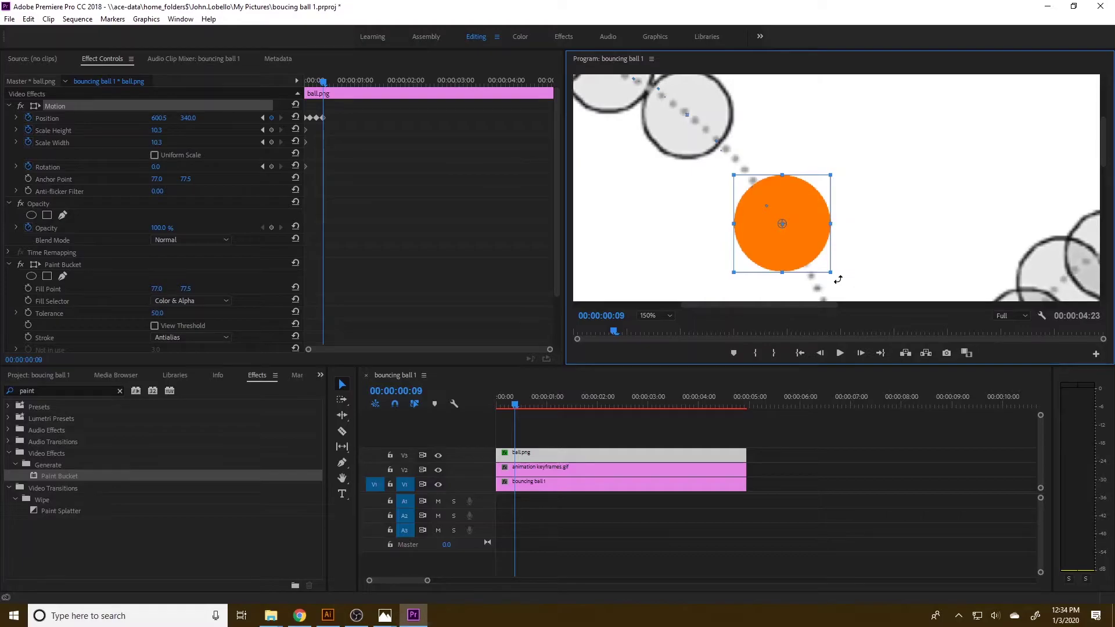
drag(838, 279, 807, 270)
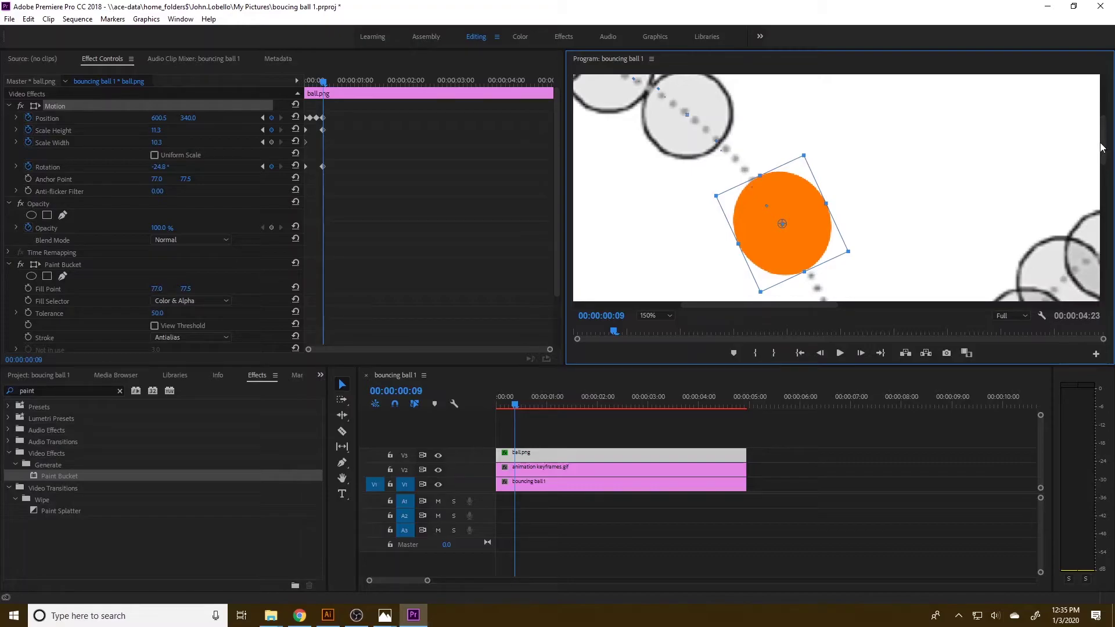
- Advance three frames to 00:00:00:12 and move the ball onto the fifth guide circle, at about 691, 527
drag(1100, 145, 1102, 170)
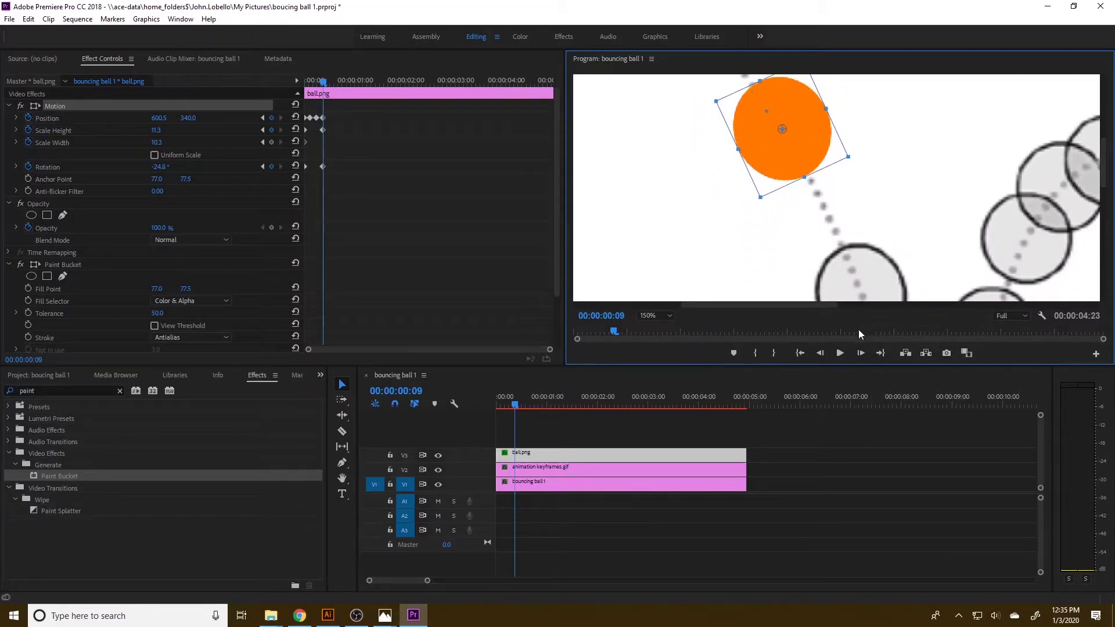
click(861, 353)
click(860, 353)
click(861, 353)
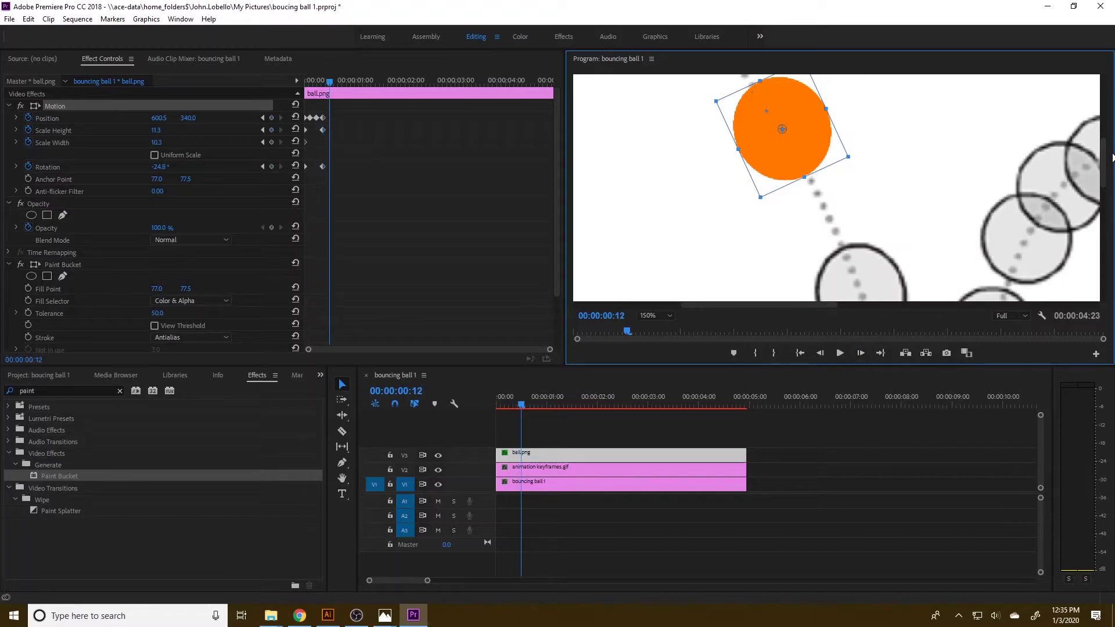
mouse_move(1114, 162)
mouse_down()
mouse_move(1114, 190)
mouse_move(1105, 161)
mouse_up()
drag(803, 133, 881, 291)
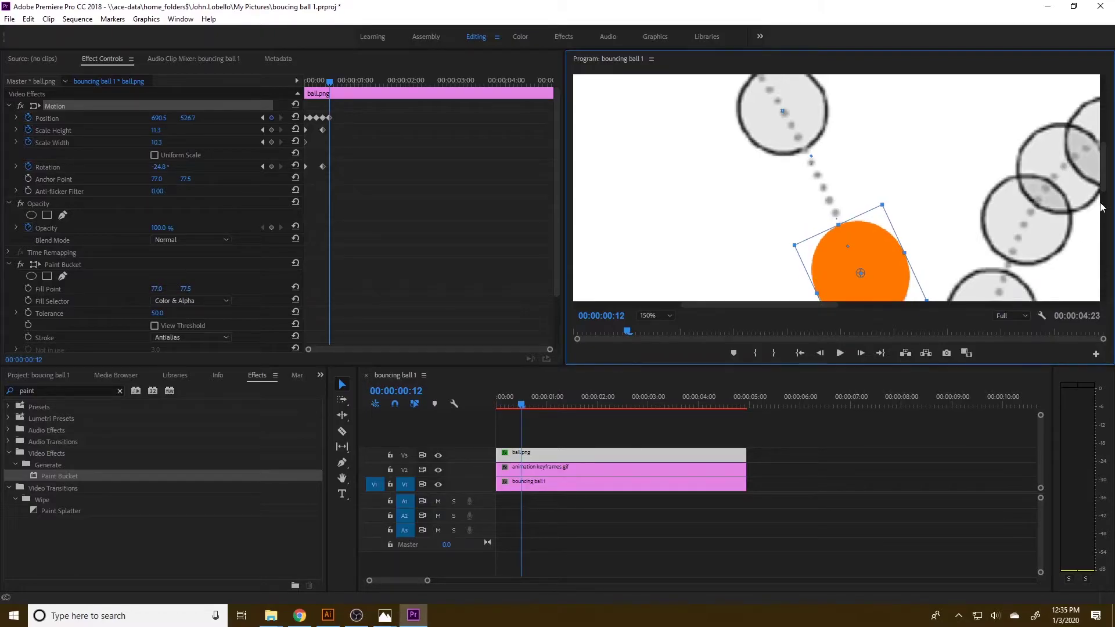
- Fit the ball to the fifth guide shape with rotation about -21.1°, scale height about 12.1 and scale width about 9.9
drag(1106, 173, 1107, 199)
drag(804, 304, 816, 306)
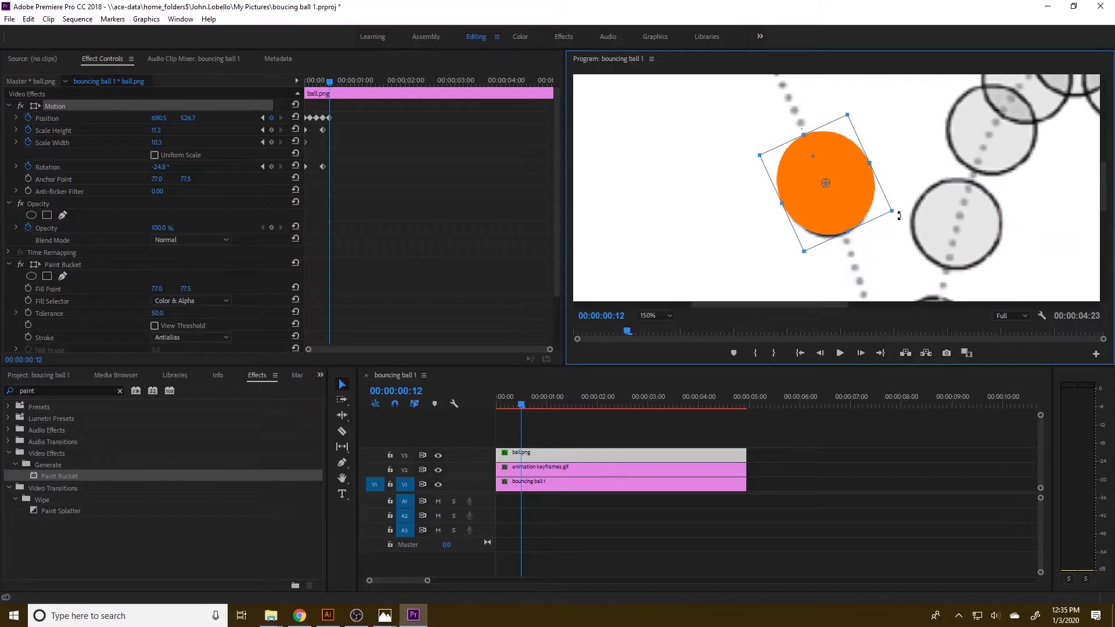
drag(901, 216, 864, 217)
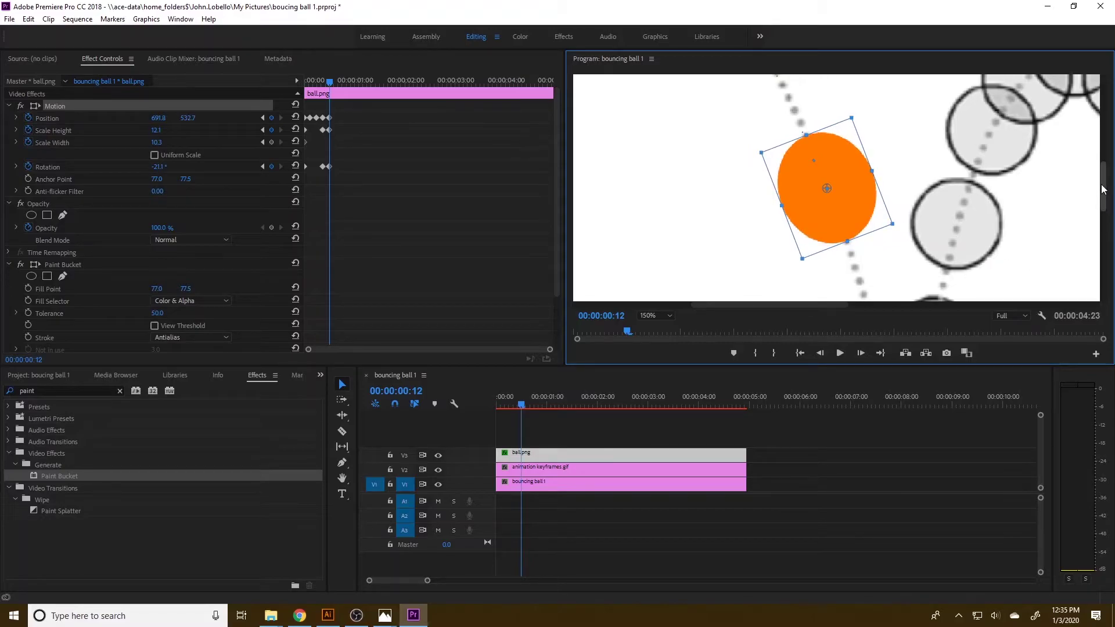
drag(873, 170, 871, 170)
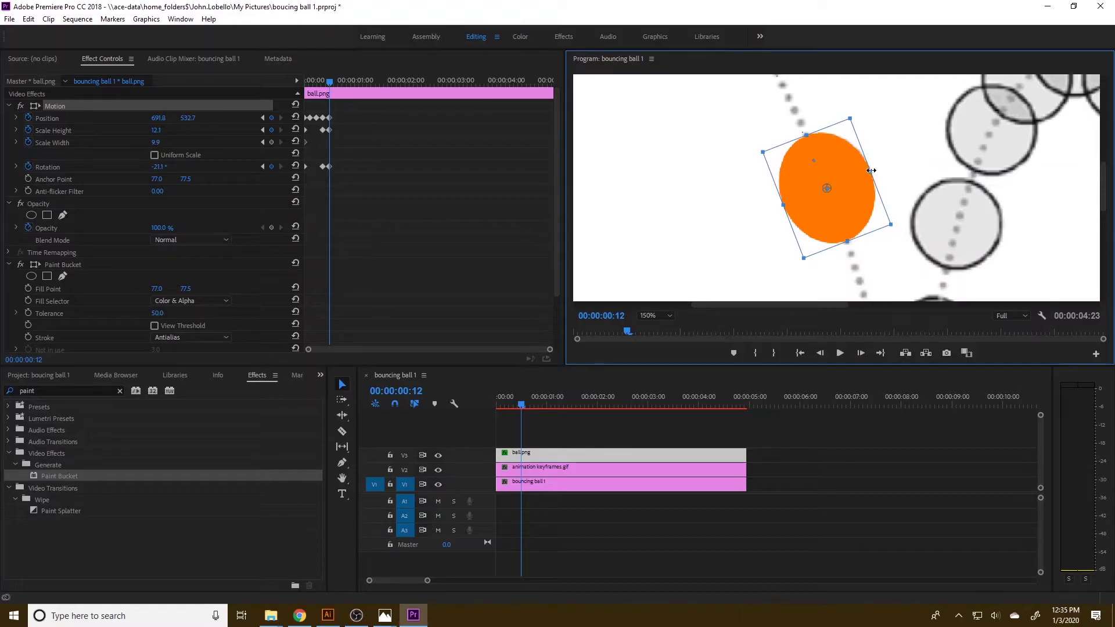
mouse_move(1103, 185)
mouse_down()
mouse_move(1103, 226)
mouse_move(1098, 191)
mouse_up()
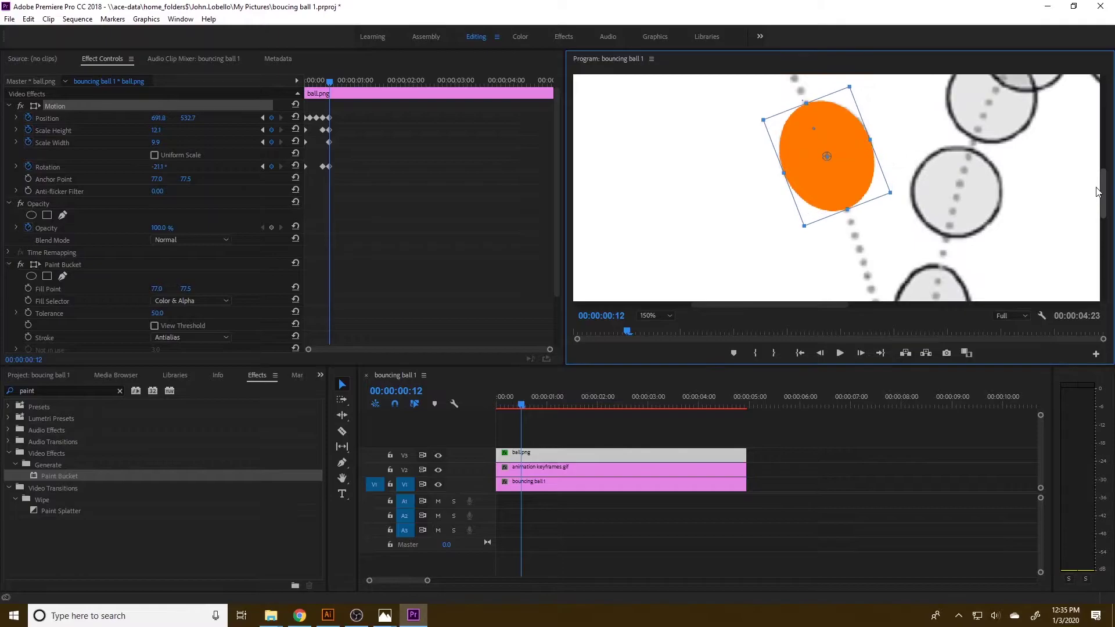
drag(855, 184, 896, 303)
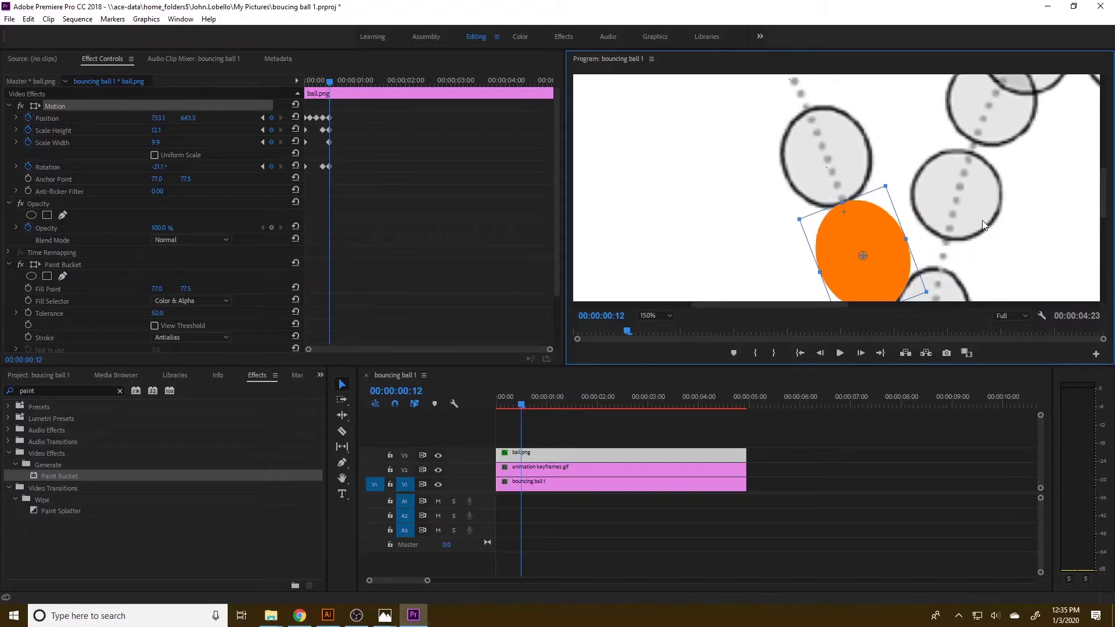
key(ctrl+z)
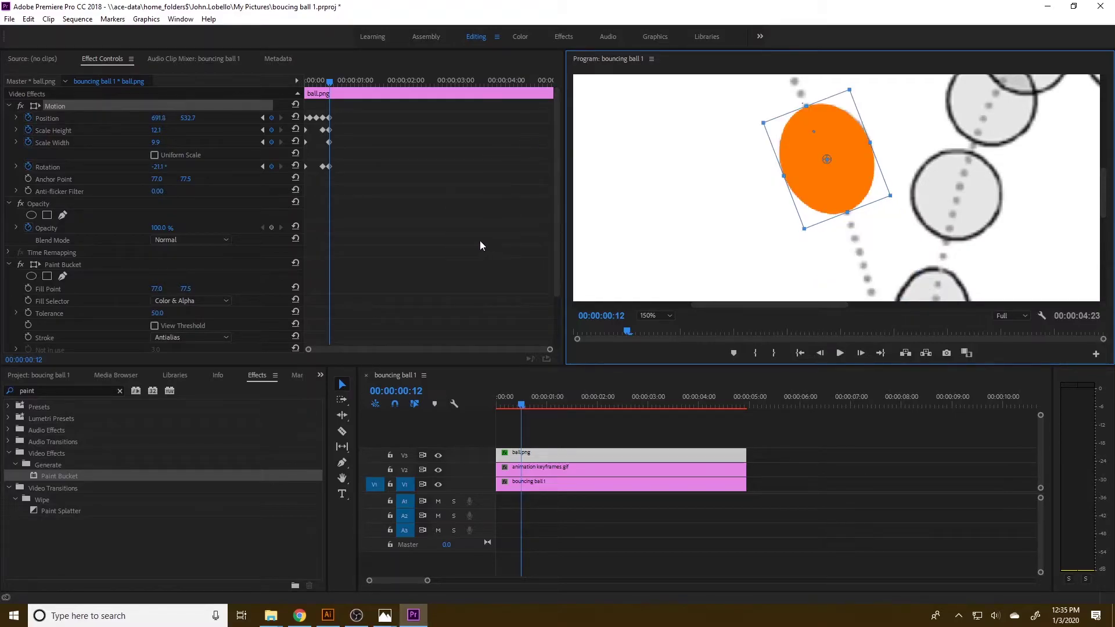
- Advance three frames to 00:00:00:15 and move the ball onto the sixth guide shape, at about 772, 785
click(854, 354)
click(854, 354)
click(853, 354)
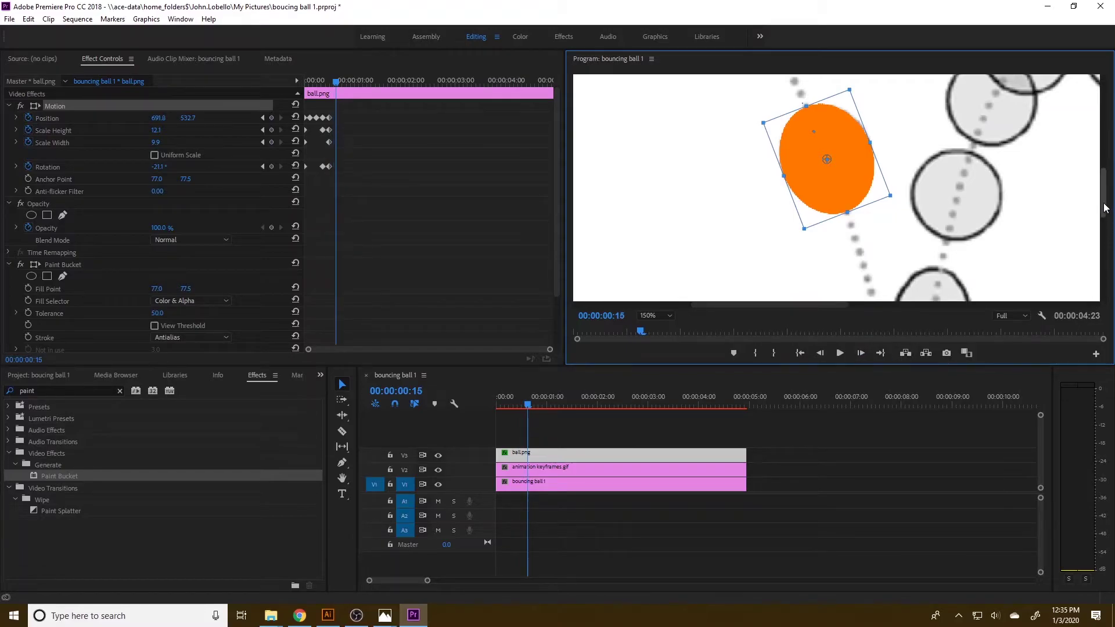
drag(1105, 207, 1110, 228)
drag(864, 107, 918, 301)
drag(1103, 219, 1108, 246)
drag(898, 170, 911, 188)
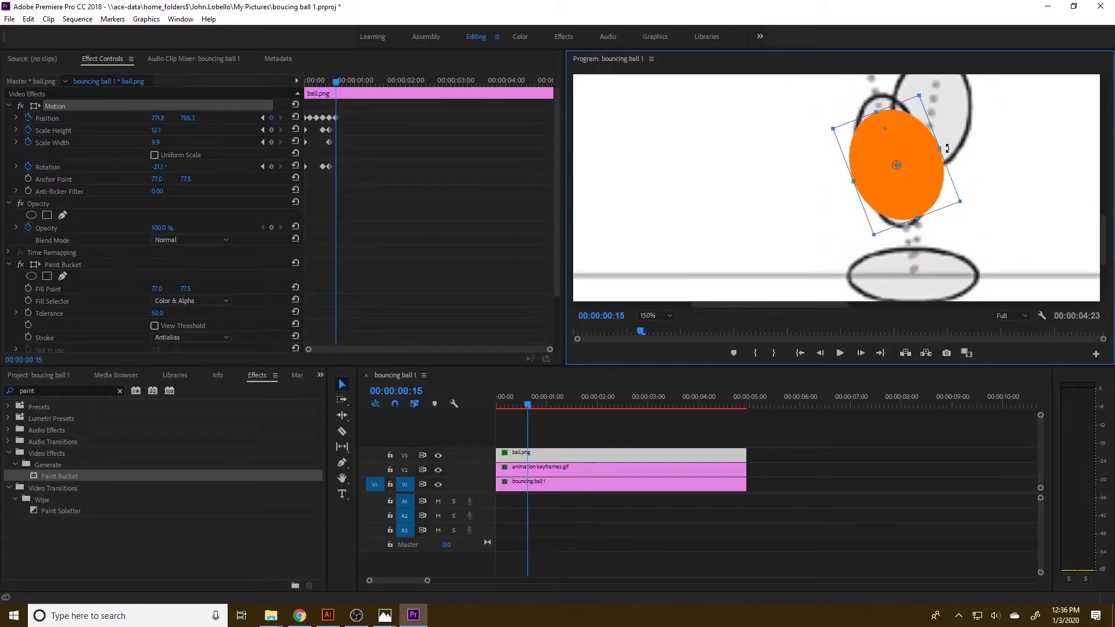
click(968, 208)
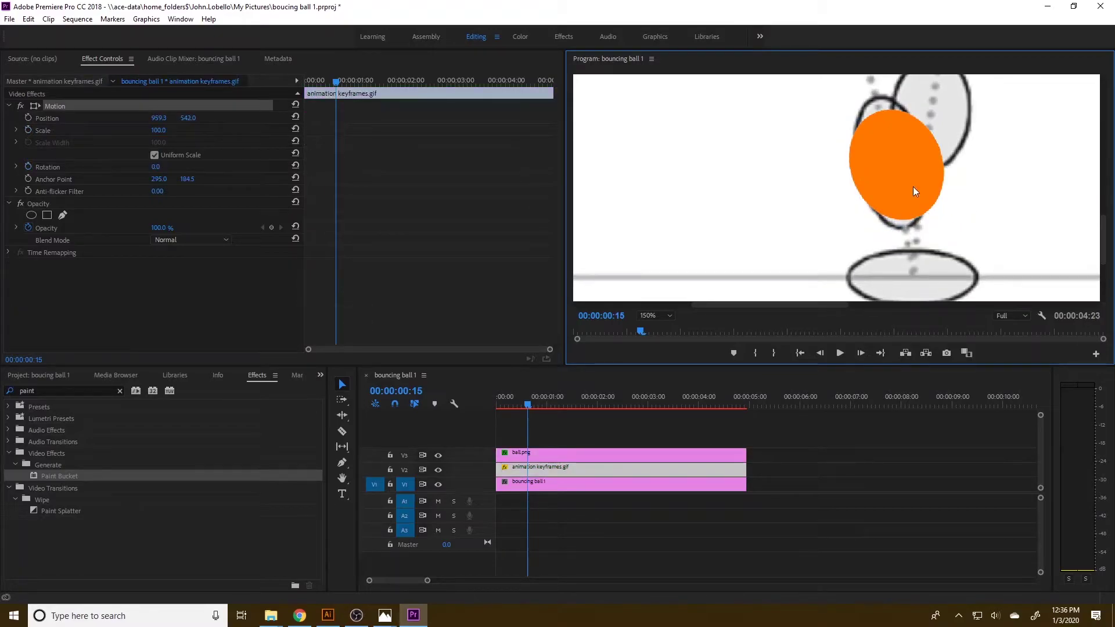
drag(914, 193, 916, 196)
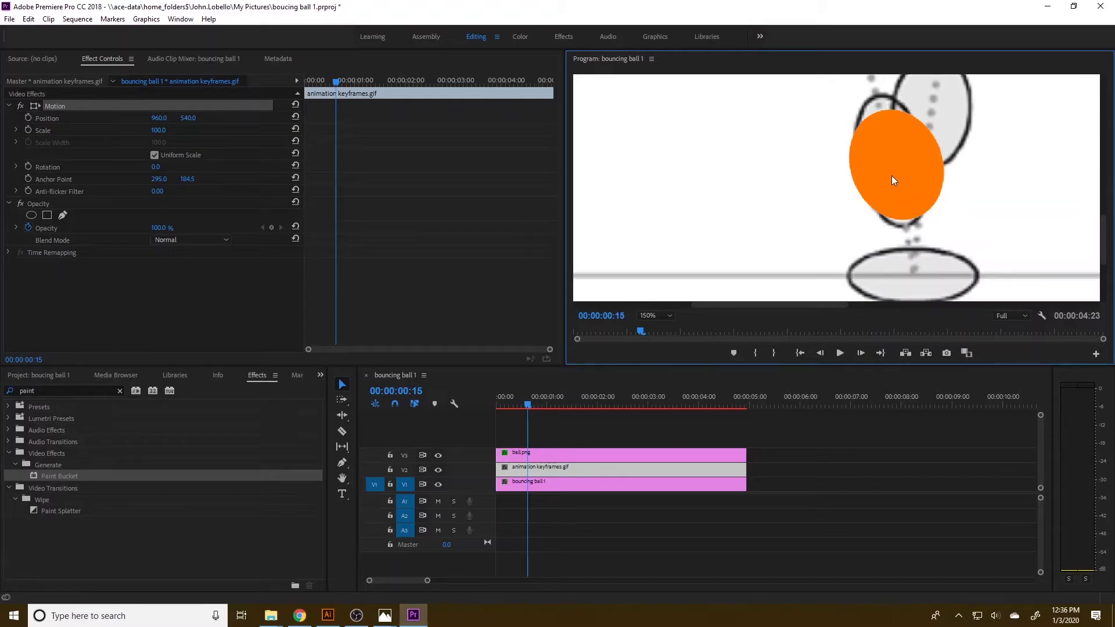
click(655, 450)
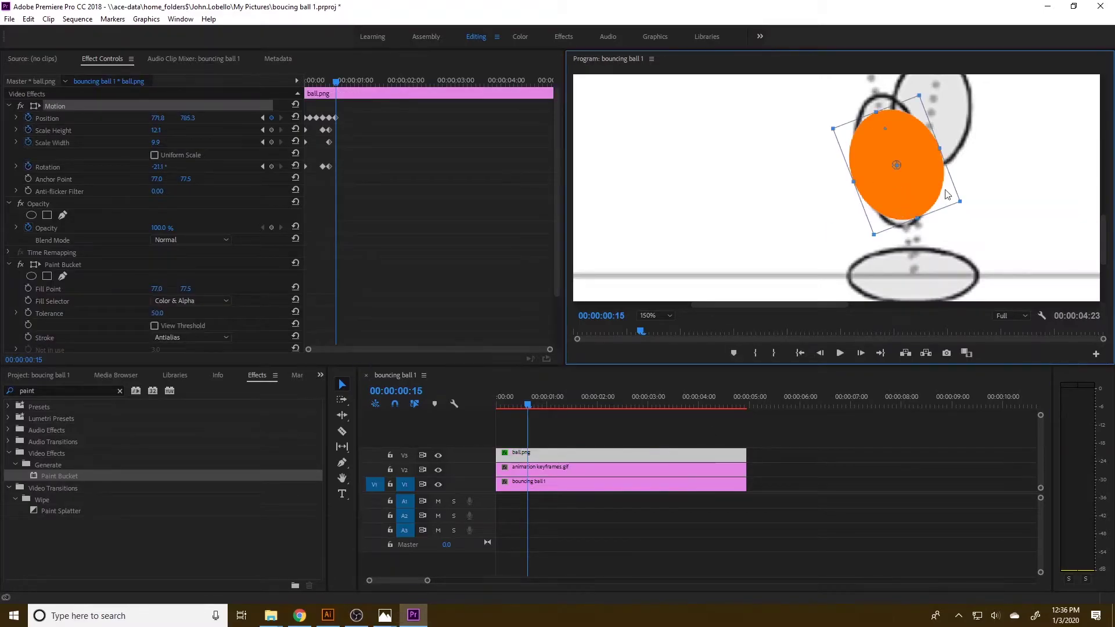
- Fit the ball to the sixth guide shape at about 767, 782, with rotation about -13.2°, scale height about 14.9 and scale width about 7.1
drag(966, 205, 964, 211)
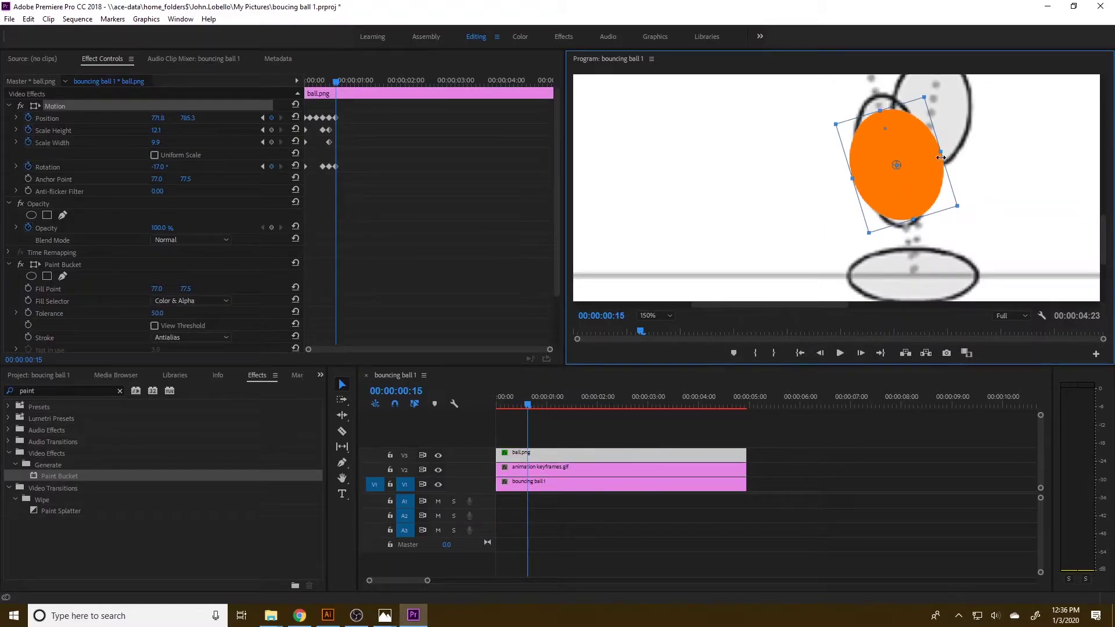
drag(937, 152, 928, 156)
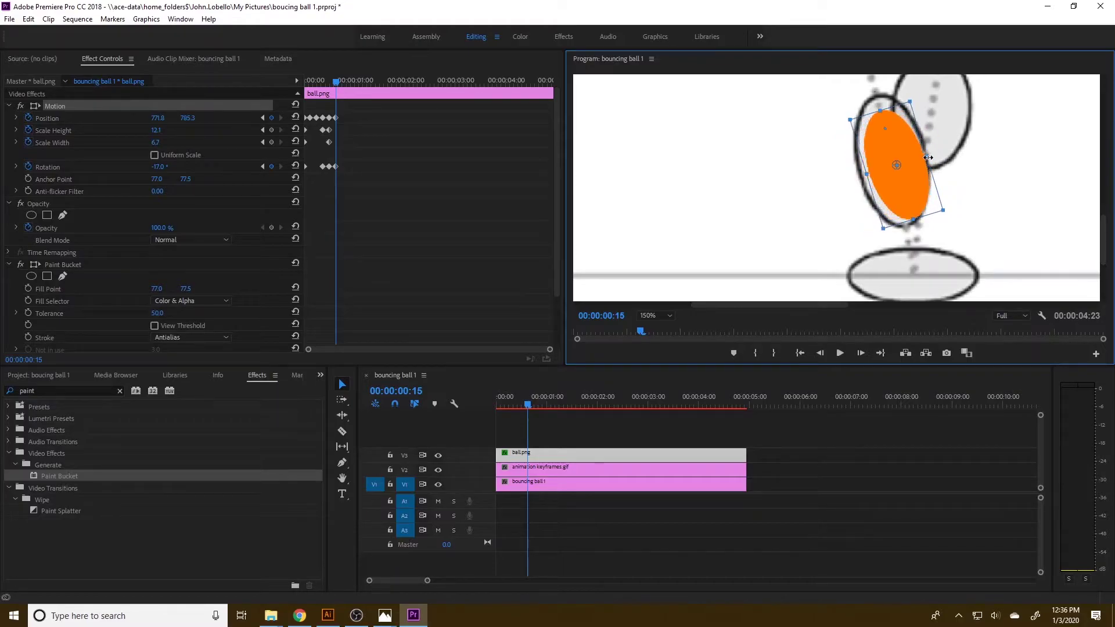
mouse_move(948, 211)
mouse_down()
mouse_move(932, 220)
mouse_move(913, 194)
mouse_move(948, 219)
mouse_up()
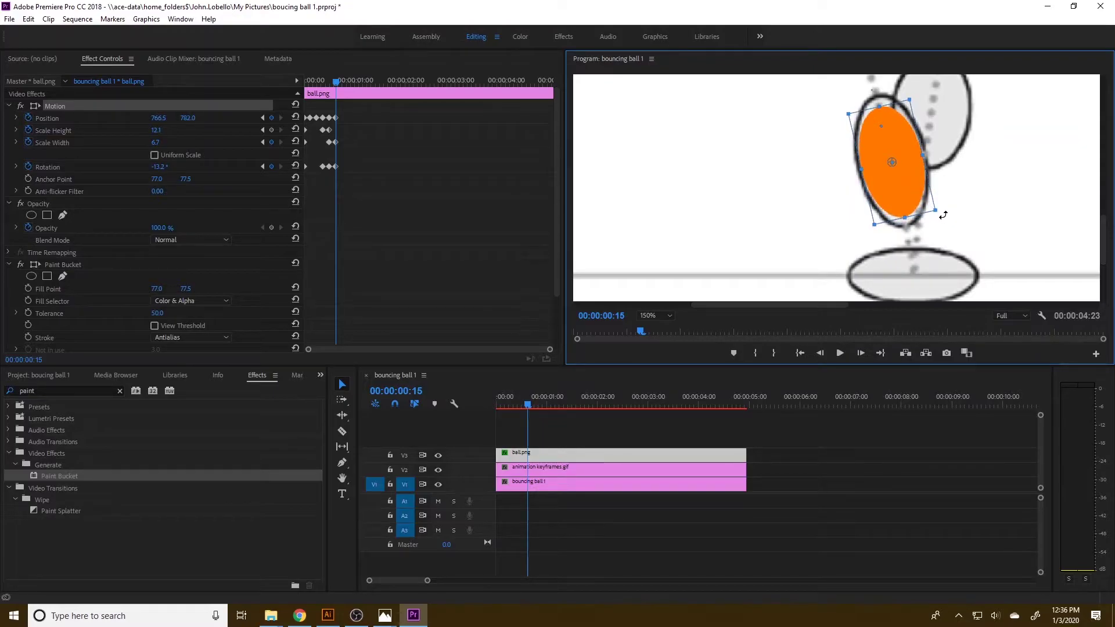
drag(880, 106, 876, 95)
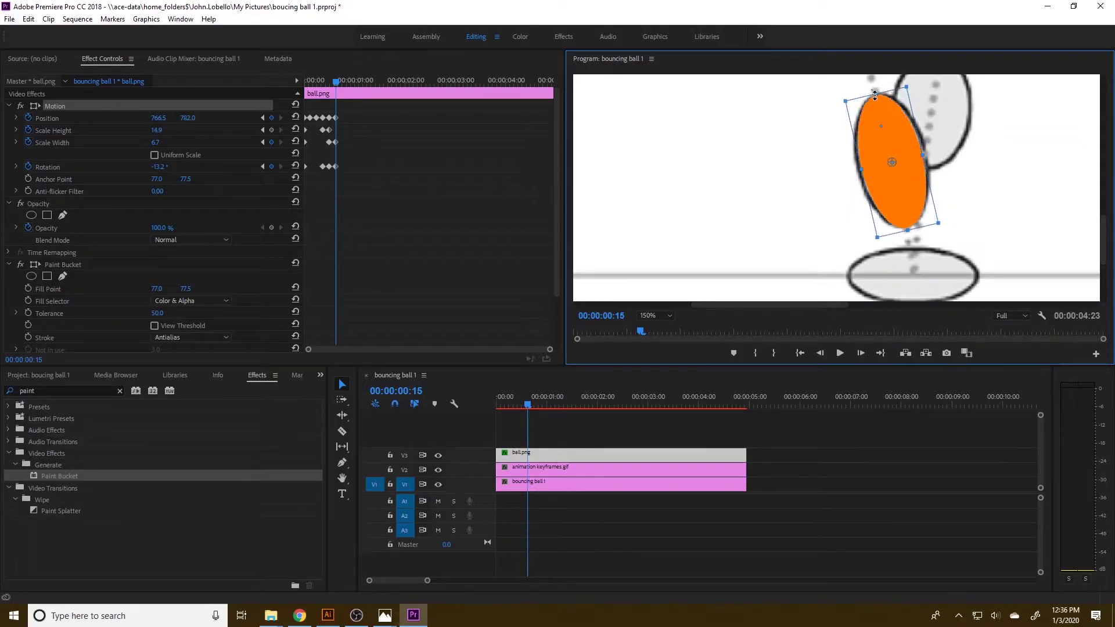
drag(924, 155, 925, 155)
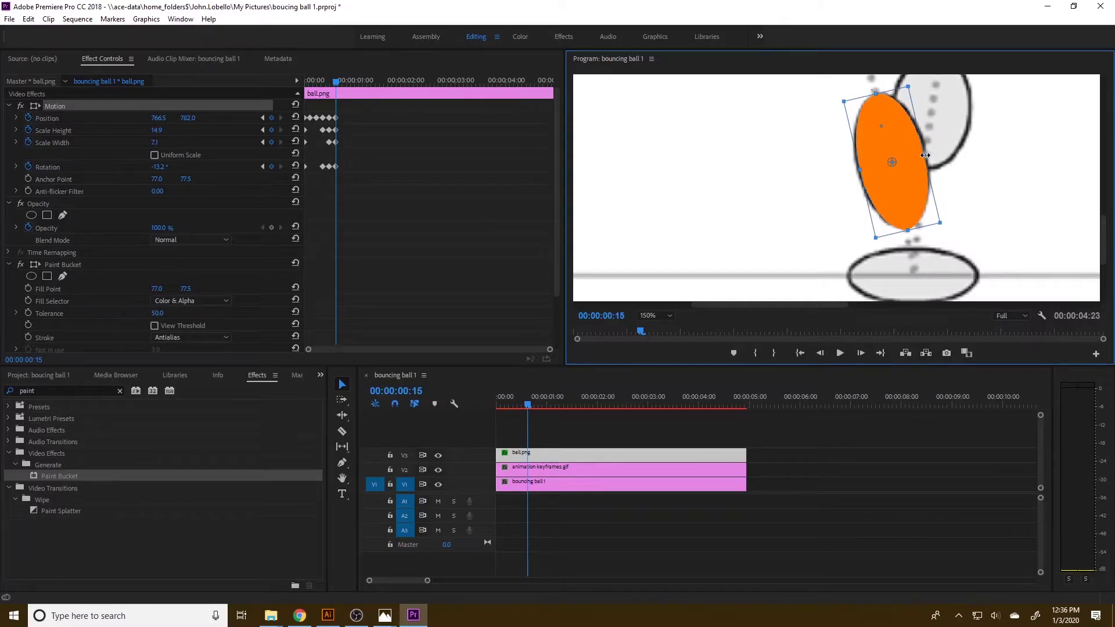
- Advance three frames to 00:00:00:18, move the ball onto the first ground-contact shape and set its rotation to 0°
click(861, 353)
click(861, 353)
click(861, 353)
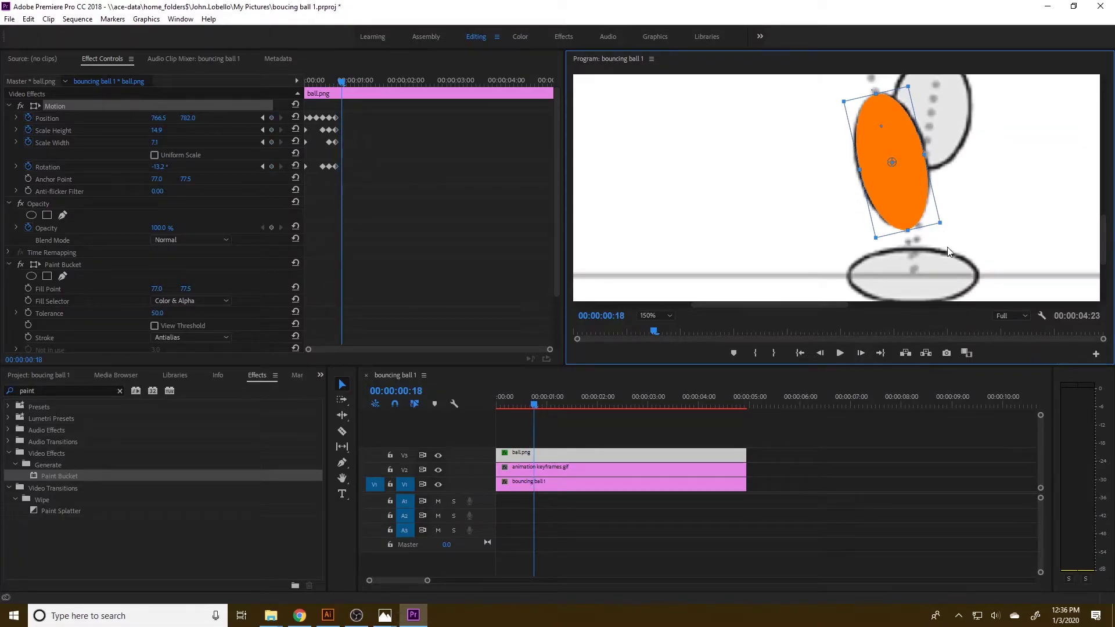
drag(915, 201, 929, 305)
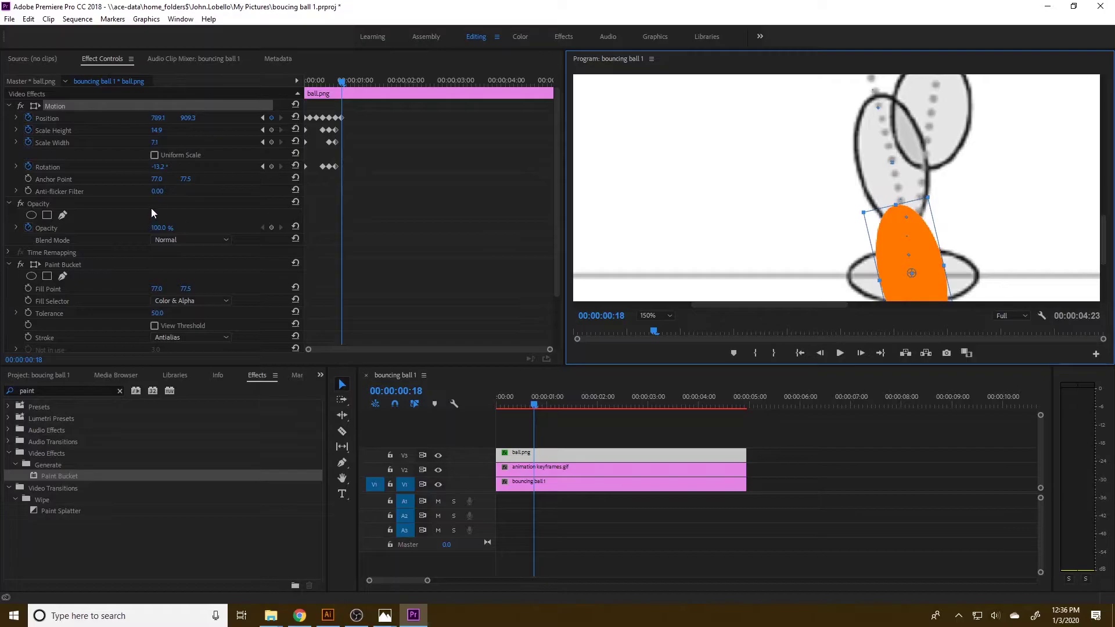
click(159, 167)
text(0)
key(Return)
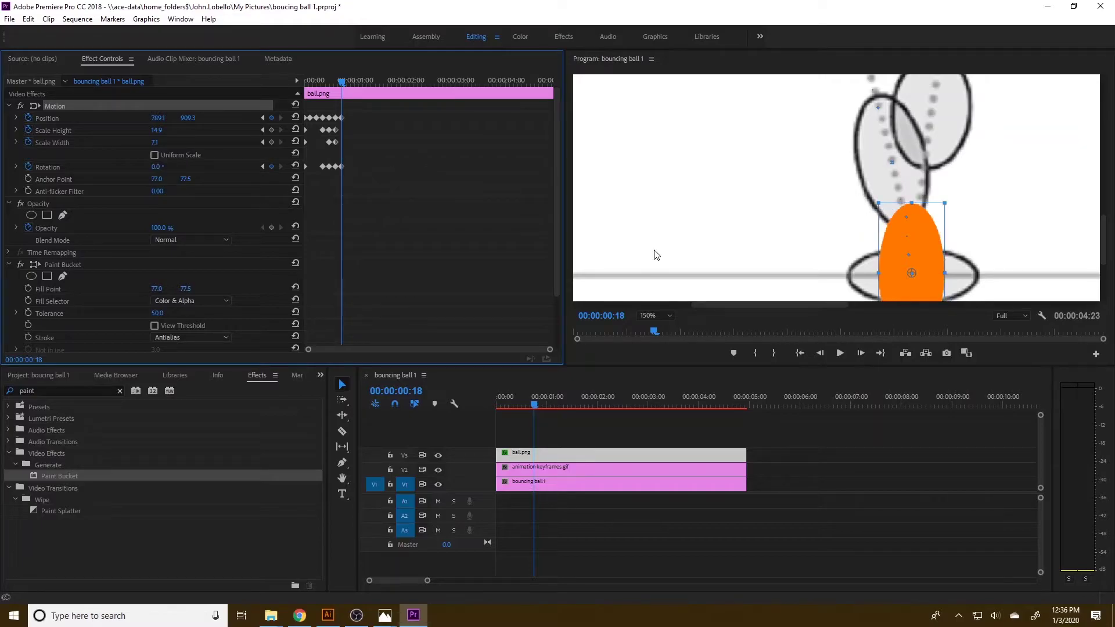
- Squash the ball to the ground-contact shape with scale height about 6.2 and scale width about 13.9, at about 789, 913
drag(944, 273, 984, 277)
drag(917, 215, 925, 242)
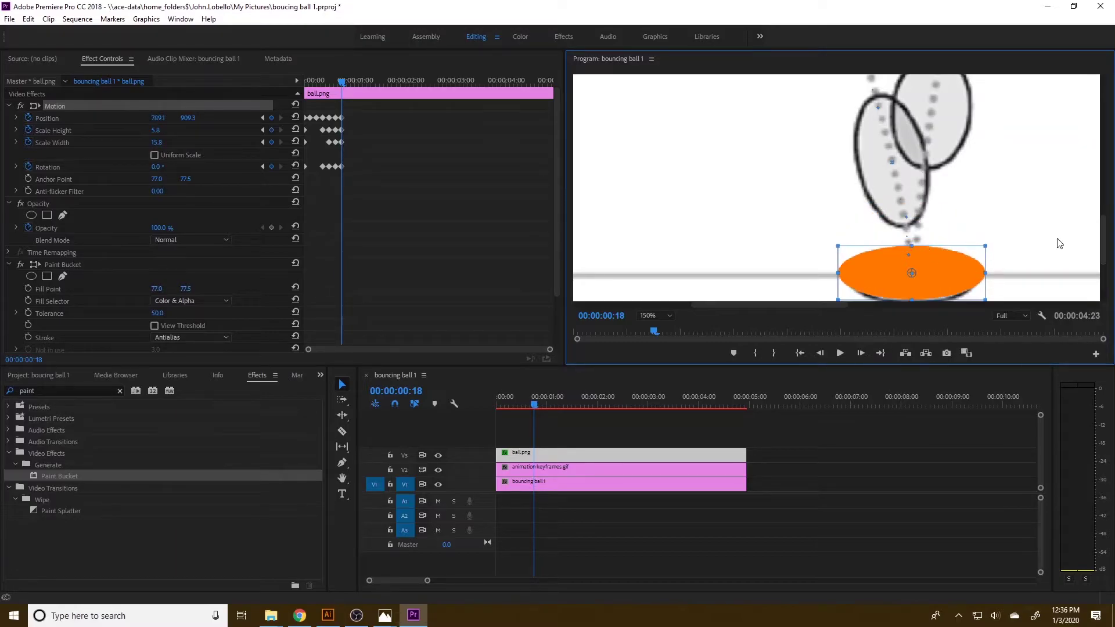
scroll(1011, 247, down, 2)
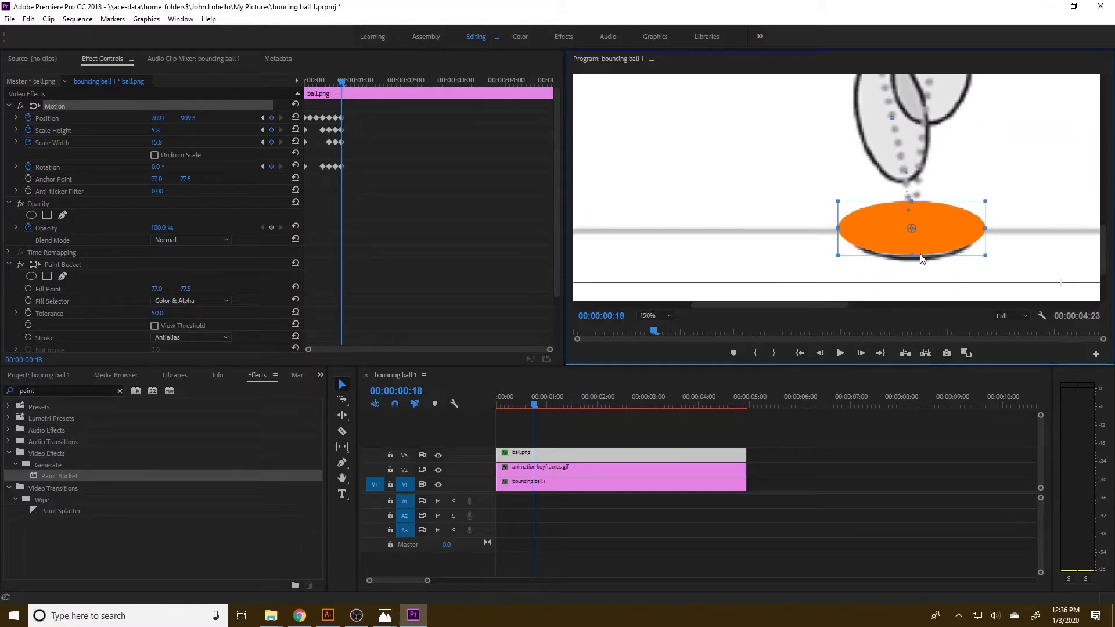
drag(913, 255, 964, 234)
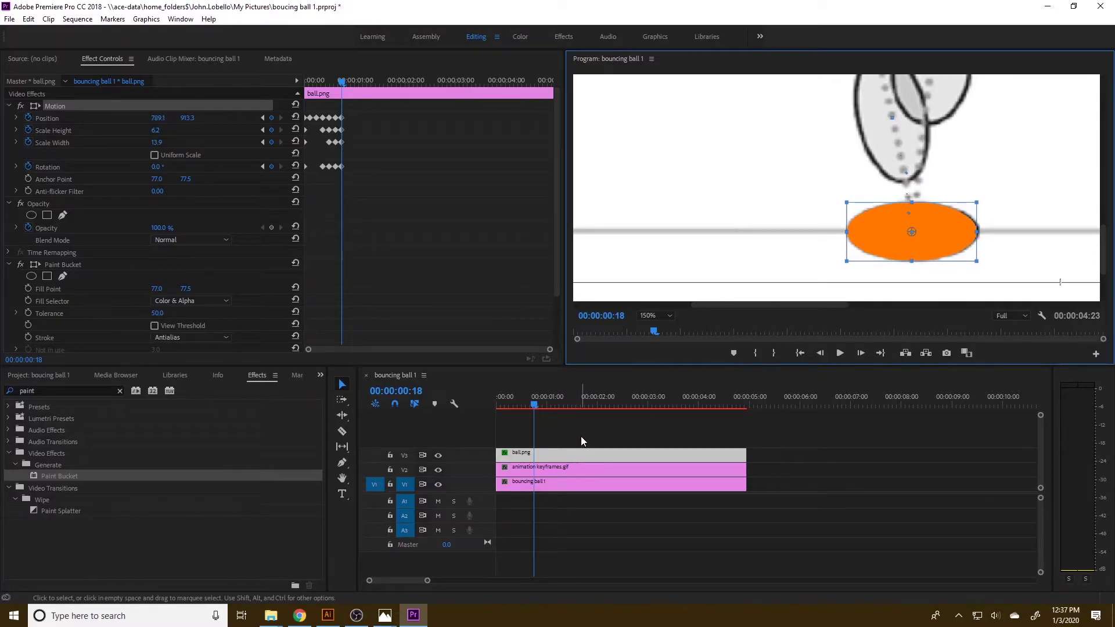
- Fit the whole frame in the preview and play the animation from the start to check the first fall
click(665, 317)
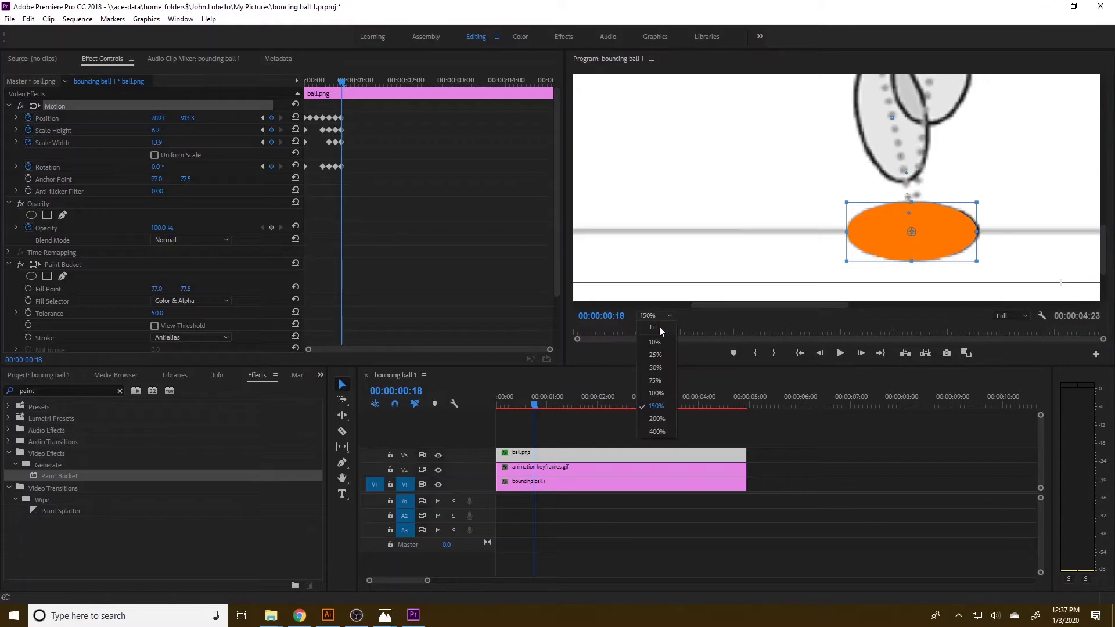
click(658, 329)
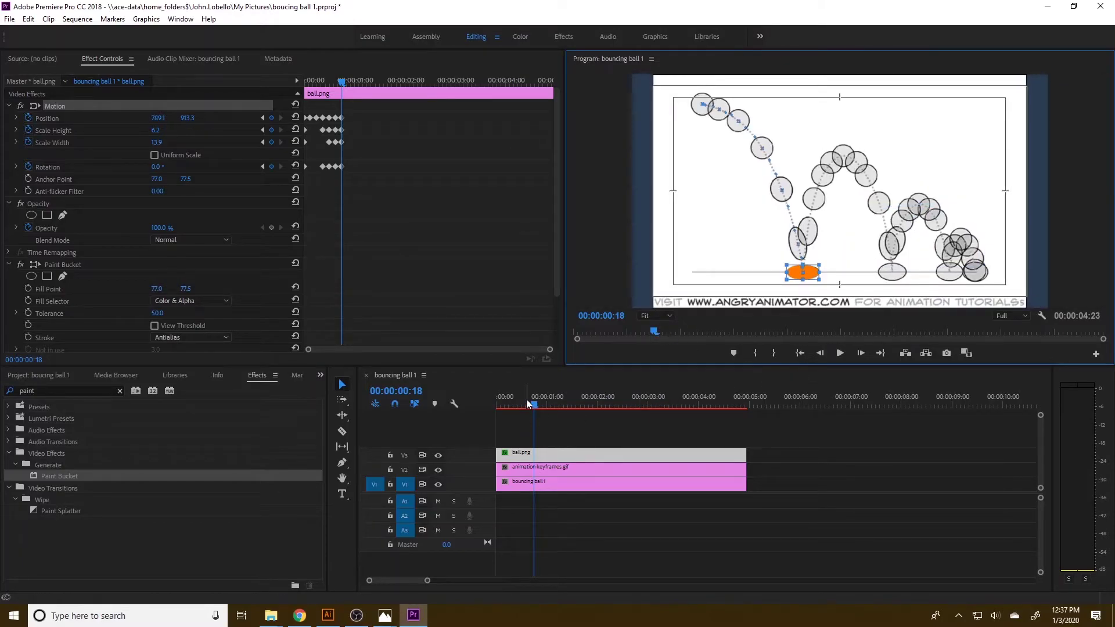
drag(532, 404, 445, 407)
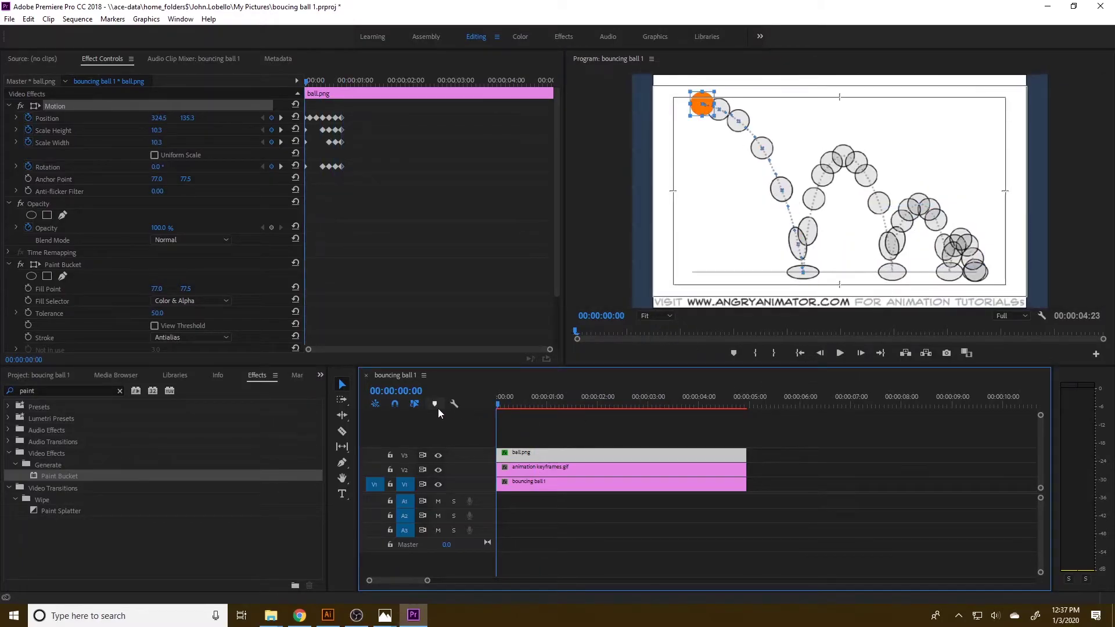
key(space)
key(space)
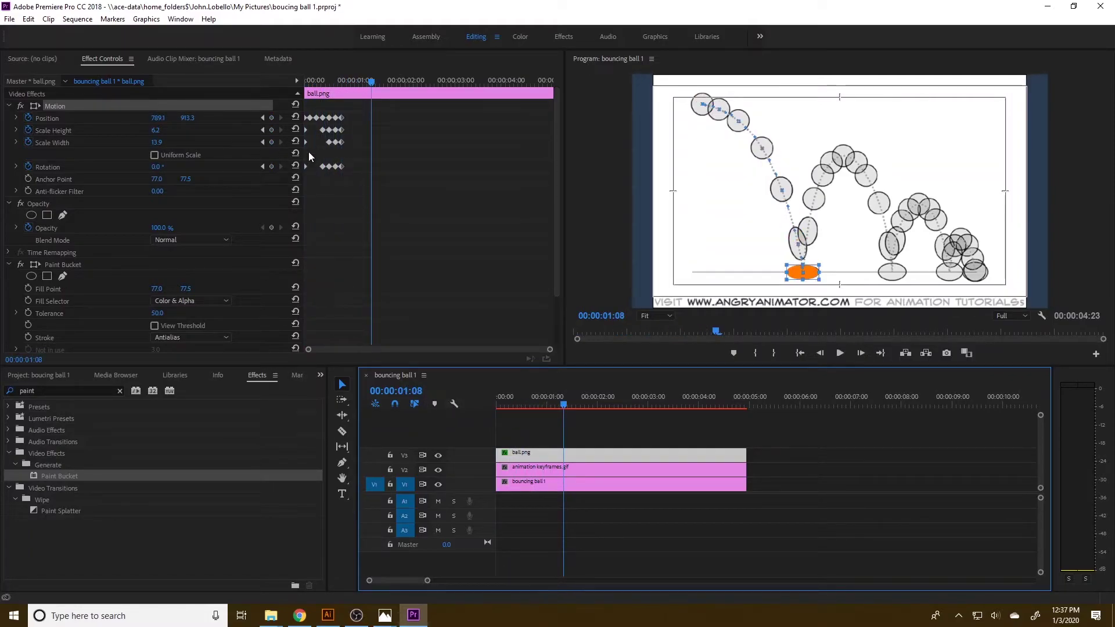
- Advance from the first ground-contact keyframe to 00:00:00:21 and place the ball on the first rising guide shape, rotated to about 11.2°
drag(370, 83, 342, 81)
click(860, 352)
click(860, 352)
click(859, 352)
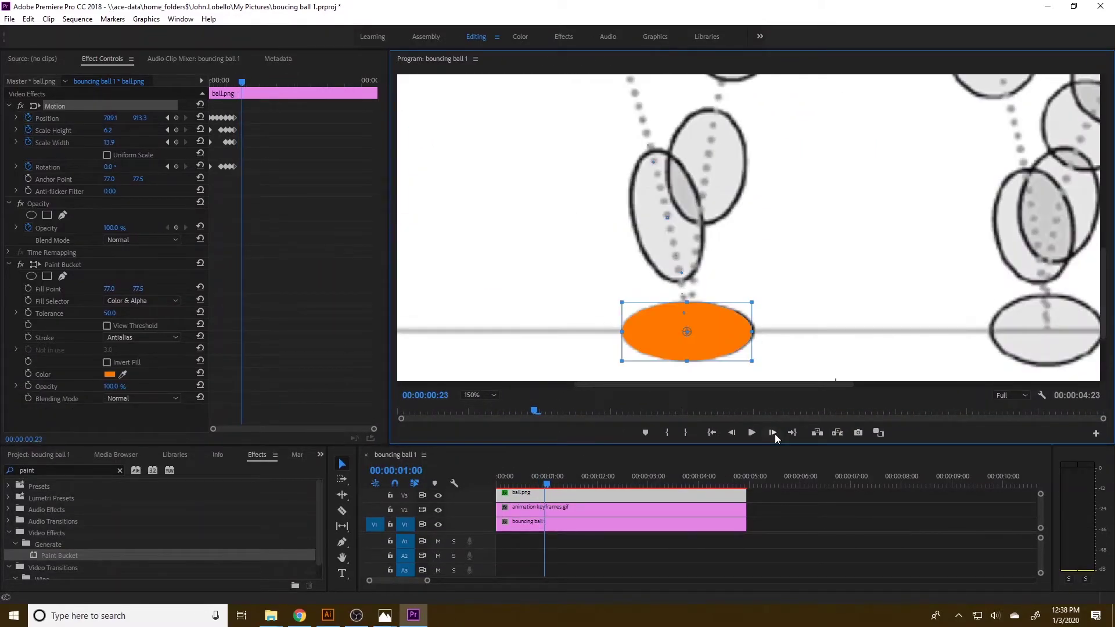
click(773, 433)
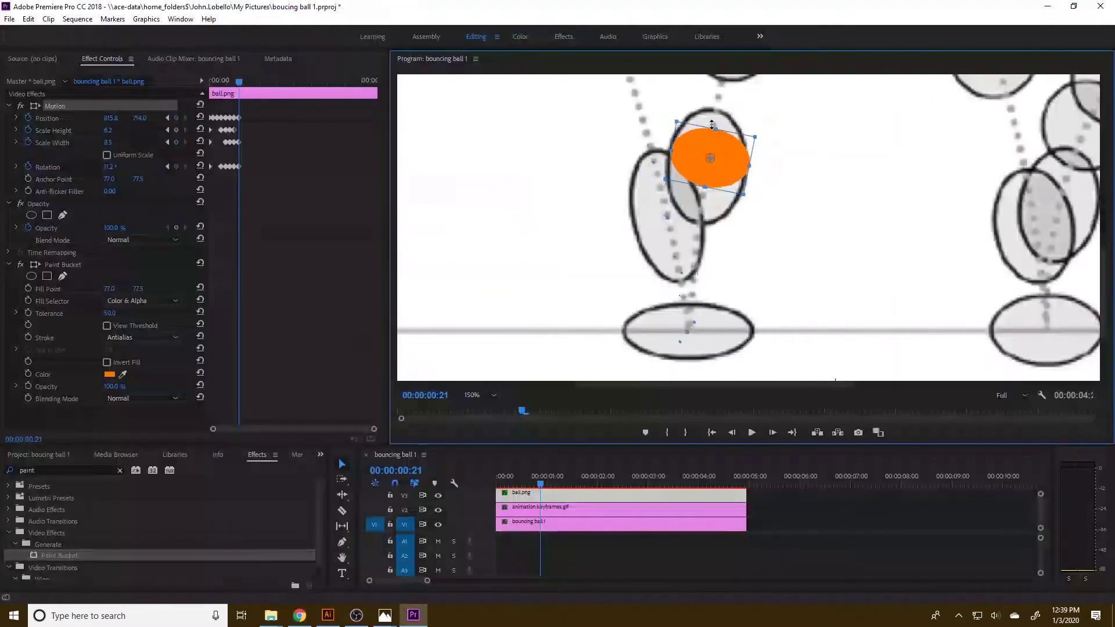
- Place the ball on the next rising guide circles, at about 839, 574 at 00:00:01:00 and about 882, 465 at 00:00:01:03, rotated to about 26.3°
key(Right)
key(Right)
key(Right)
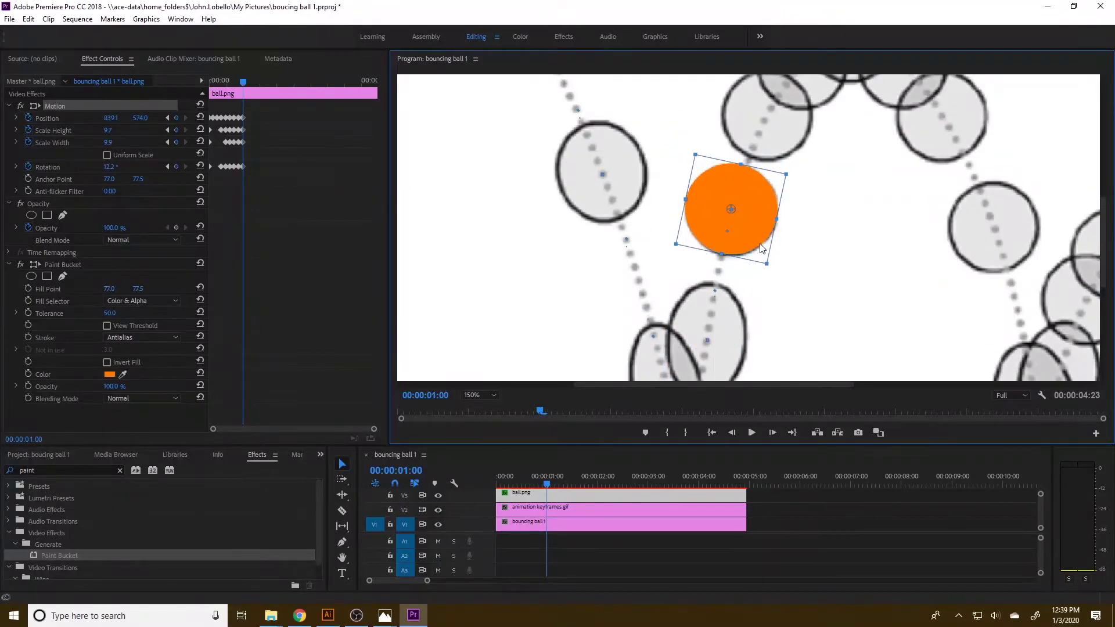
drag(832, 165, 840, 183)
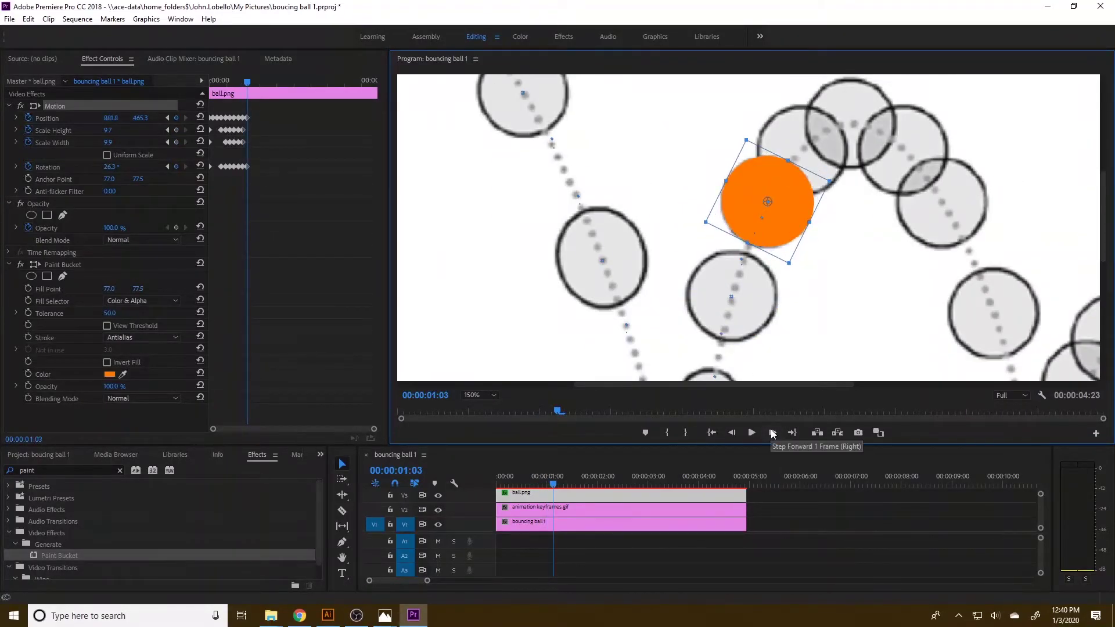
- Advance three frames and keyframe the ball's position along the guide circles over the second arc's peak
click(772, 433)
click(773, 432)
click(772, 433)
drag(785, 233, 821, 183)
drag(871, 131, 906, 155)
- At 00:00:01:14, move the ball onto the descending guide circle at about 1083, 466 and keyframe its scale height and scale width
key(Right)
key(Right)
key(Right)
triple_click(772, 433)
drag(953, 201, 965, 184)
double_click(772, 432)
drag(906, 155, 944, 209)
click(176, 130)
click(176, 142)
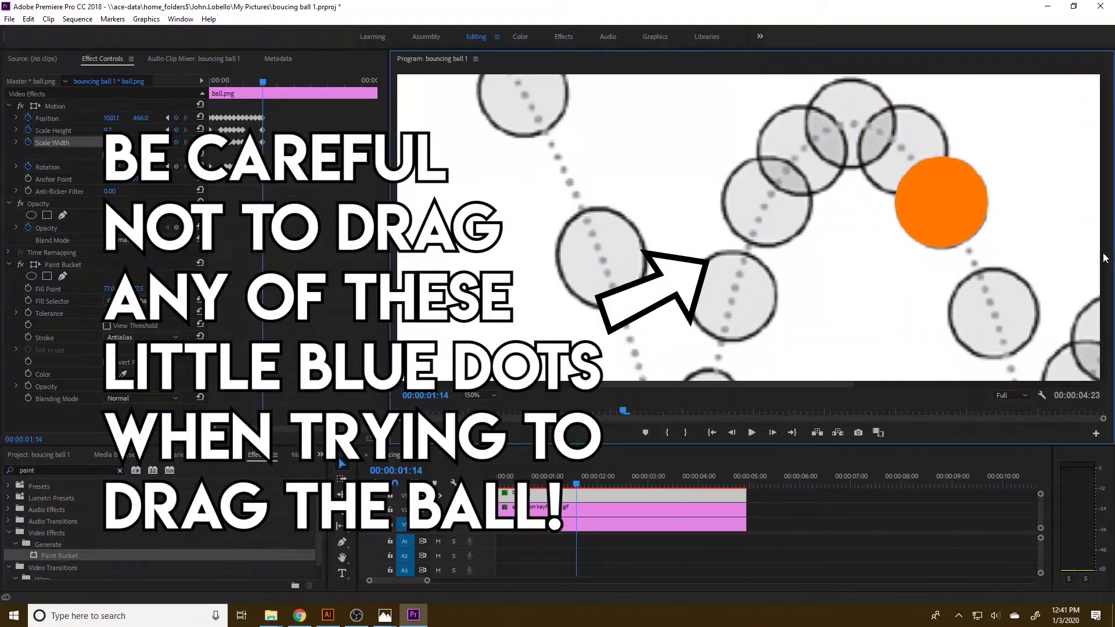
- Move the ball down the next two falling guide shapes of the second arc and fit its rotation and height to the narrow one
drag(714, 385, 785, 385)
click(773, 433)
drag(766, 116, 818, 227)
drag(1104, 241, 1104, 266)
click(772, 432)
drag(842, 169, 915, 366)
drag(903, 316, 898, 316)
drag(851, 272, 851, 260)
- At 00:00:01:19, place the ball on the second ground-contact shape at about 1200, 910, reset its rotation and squash it to match
triple_click(773, 433)
drag(1104, 266, 1103, 308)
drag(875, 216, 887, 320)
click(199, 166)
drag(870, 234, 870, 255)
drag(830, 292, 812, 293)
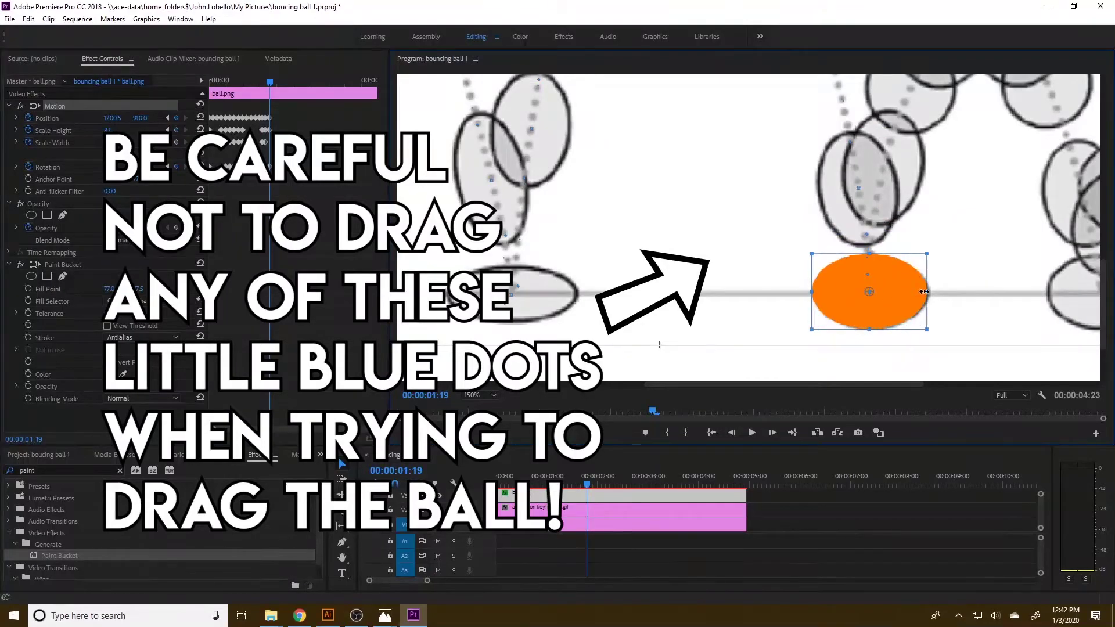
drag(890, 282, 892, 281)
- At 00:00:01:22, fit the ball to the rising guide shape at about 1217, 767, with rotation about 14.6°, scale height about 13.0 and scale width about 8.6
triple_click(773, 433)
drag(1103, 308, 1103, 290)
drag(891, 348, 905, 219)
drag(947, 185, 957, 202)
drag(892, 190, 898, 168)
drag(939, 241, 923, 236)
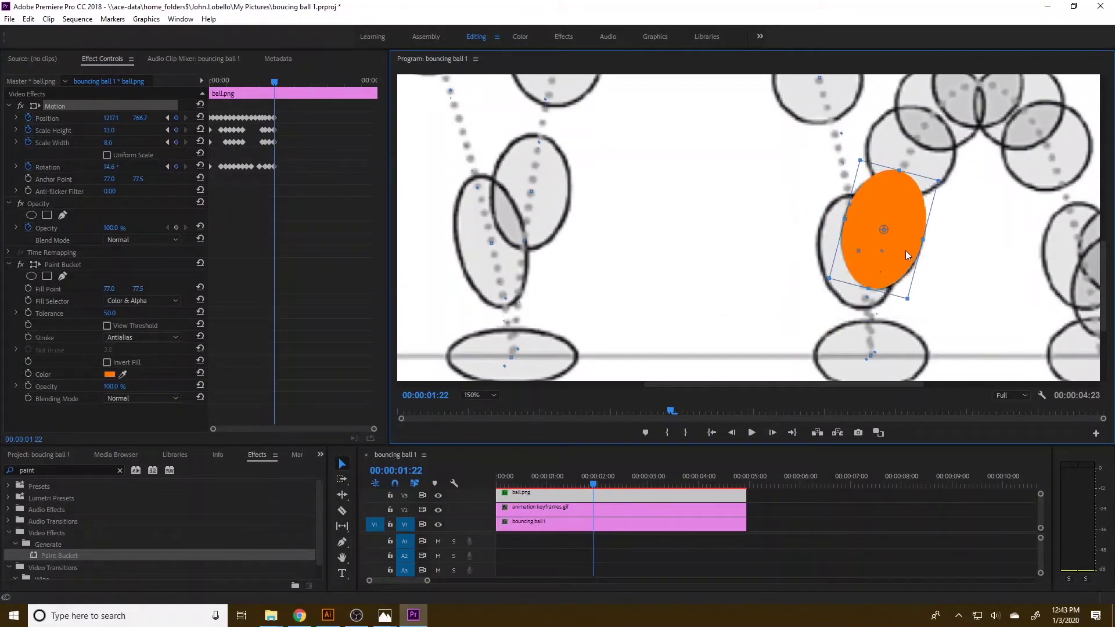
- Advance three frames, move the ball onto the third arc's next rising guide circle and adjust its height and rotation to match
triple_click(773, 433)
drag(718, 287, 737, 235)
drag(725, 173, 721, 189)
drag(749, 243, 761, 216)
- Move the ball across the guide circles at the top of the third arc, advancing three frames for each position
triple_click(773, 433)
drag(784, 265, 806, 248)
triple_click(772, 432)
drag(776, 210, 813, 188)
triple_click(772, 433)
drag(778, 168, 845, 228)
- Advance three frames, move the ball onto the falling guide shape before the third ground contact and fit its rotation and shape
triple_click(773, 434)
drag(1104, 264, 1103, 275)
drag(845, 192, 884, 302)
drag(929, 255, 915, 238)
click(926, 291)
drag(886, 298, 919, 292)
drag(1104, 275, 1103, 306)
- Advance three frames, move the ball onto the third ground-contact shape and squash its height to match
triple_click(773, 433)
drag(880, 199, 960, 294)
drag(900, 243, 900, 257)
drag(941, 297, 912, 228)
- Advance the playhead and fit the ball's width and rotation to the rising guide shape of the last arc
double_click(773, 433)
click(776, 413)
triple_click(773, 433)
drag(966, 228, 954, 228)
drag(958, 270, 951, 278)
- Move the ball along the last arc's remaining guide circles and back down, advancing three frames for each position
triple_click(773, 432)
drag(904, 266, 956, 242)
triple_click(772, 433)
drag(941, 209, 964, 185)
drag(992, 225, 1002, 216)
triple_click(772, 433)
drag(953, 174, 1017, 315)
- At 00:00:03:10, squash the ball on the final ground shape to scale height about 7.7 and scale width about 10.5, at about 1588, 913
triple_click(773, 432)
triple_click(772, 432)
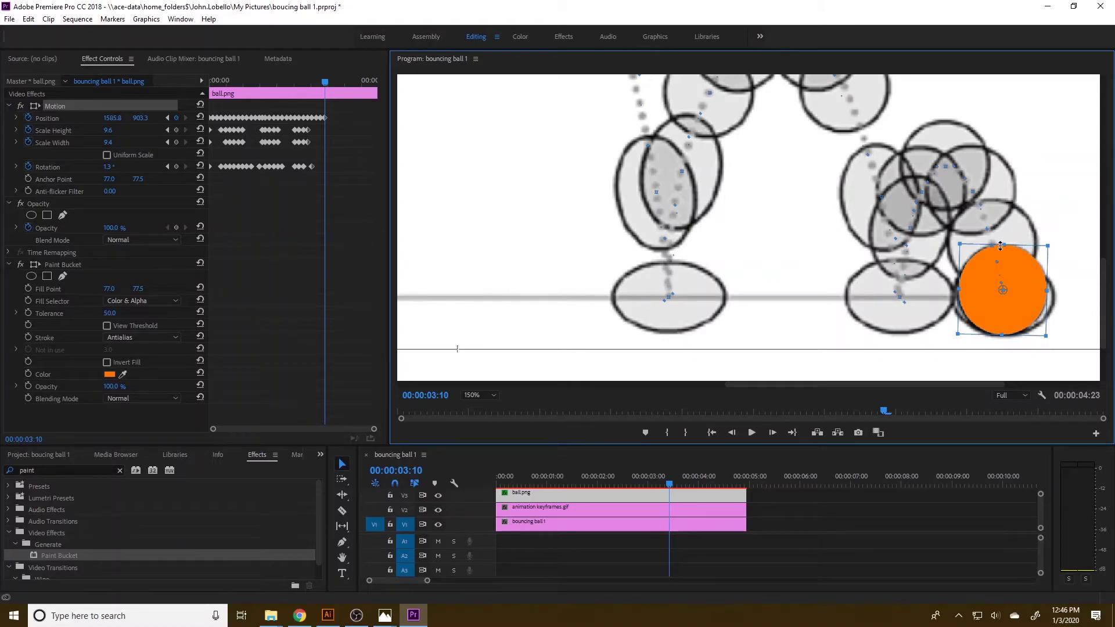
drag(1006, 246, 1008, 259)
drag(1030, 302, 1054, 303)
- Advance to 00:00:03:14 and round the ball out to scale height about 9.5 and scale width about 9.7, at about 1587, 908
click(773, 432)
click(772, 432)
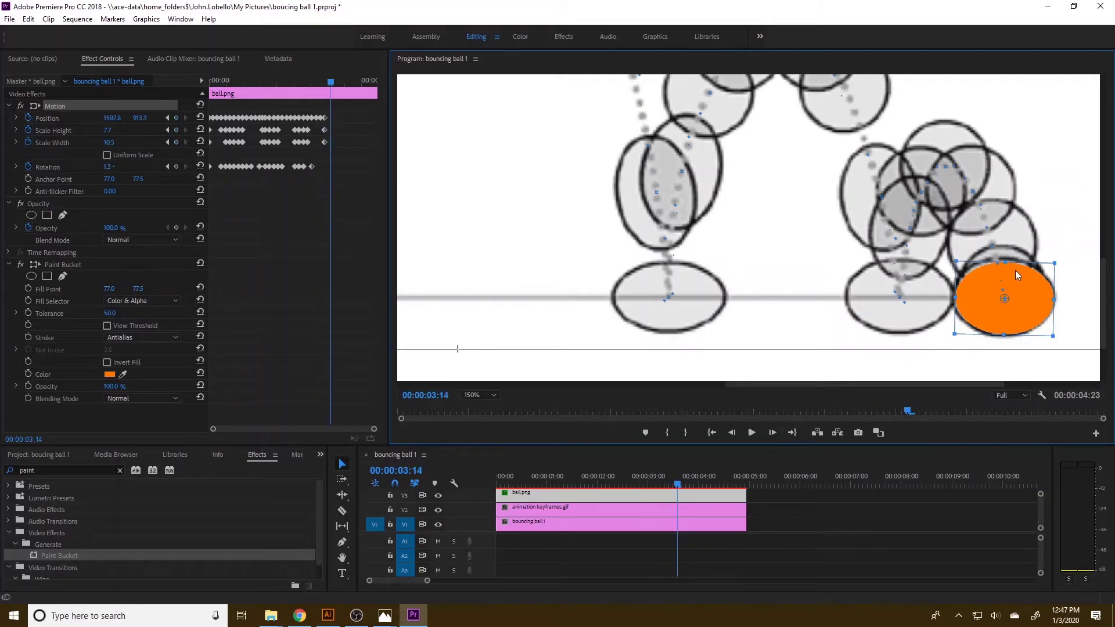
drag(1008, 265, 1007, 249)
drag(1022, 295, 1043, 293)
drag(1008, 339, 1007, 338)
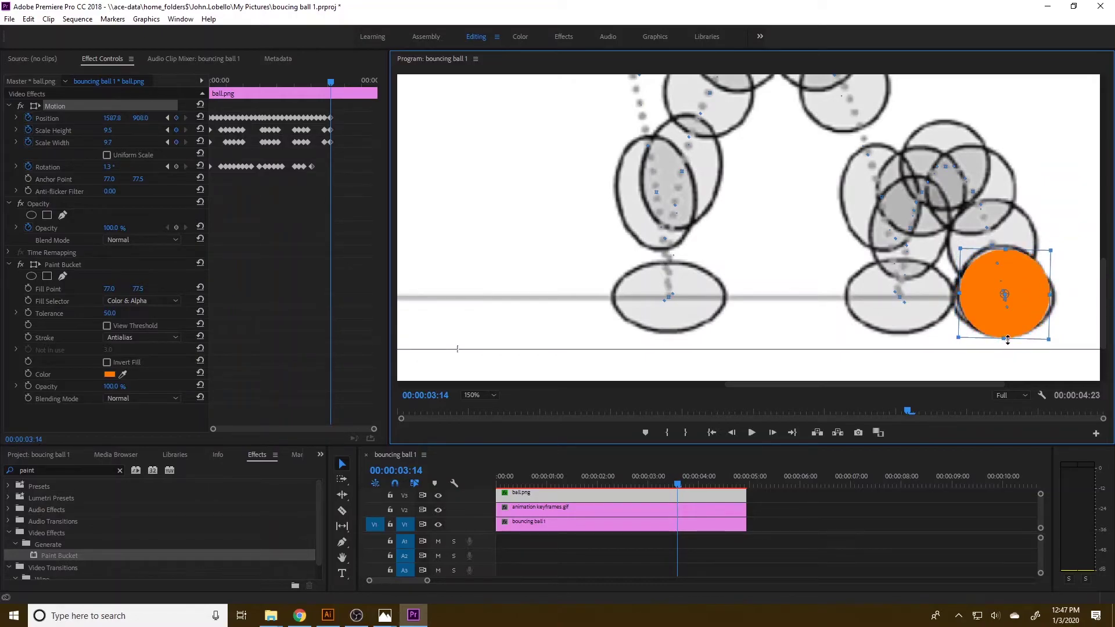
- Refine the final keyframe to scale height about 9.8 at about 1585, 905, and compare it with the previous position keyframe
drag(1007, 251, 1016, 271)
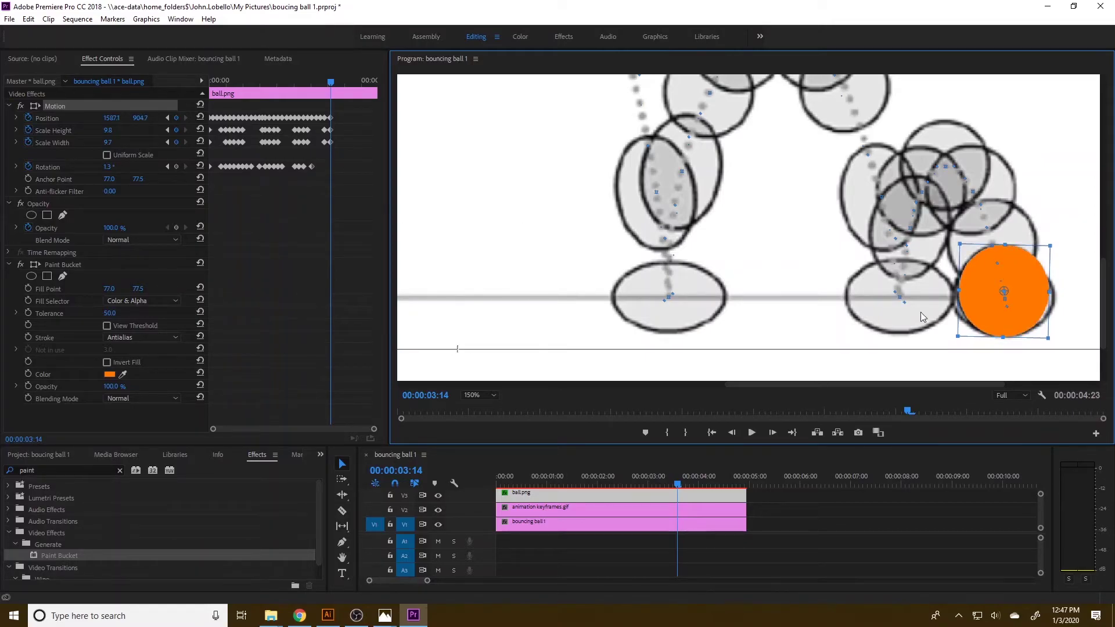
drag(1030, 313, 1027, 317)
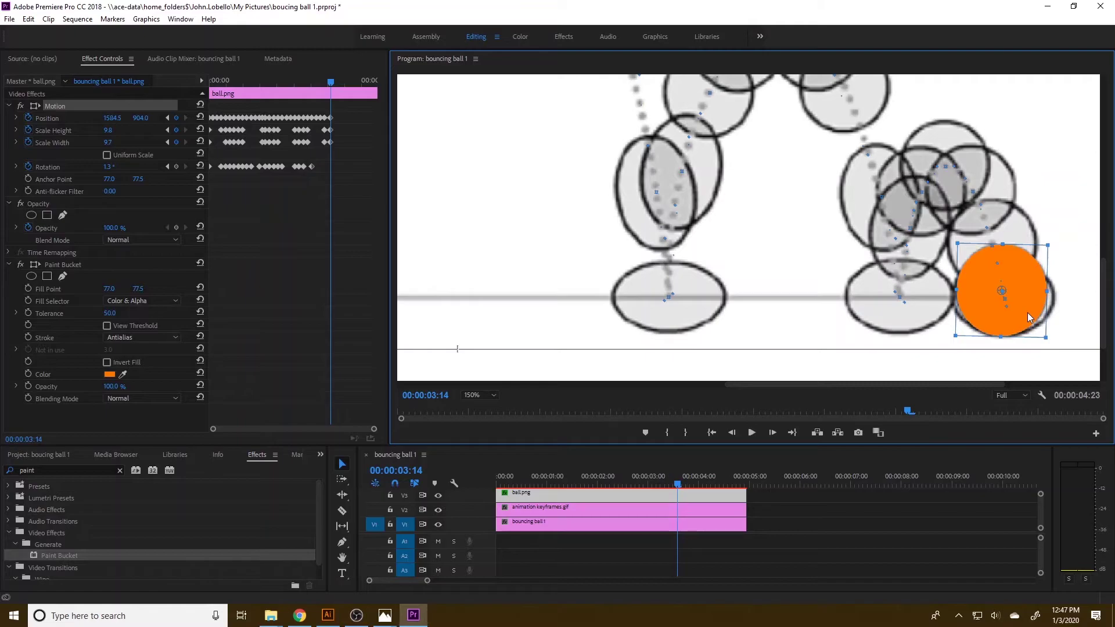
drag(1027, 312, 1027, 313)
click(167, 118)
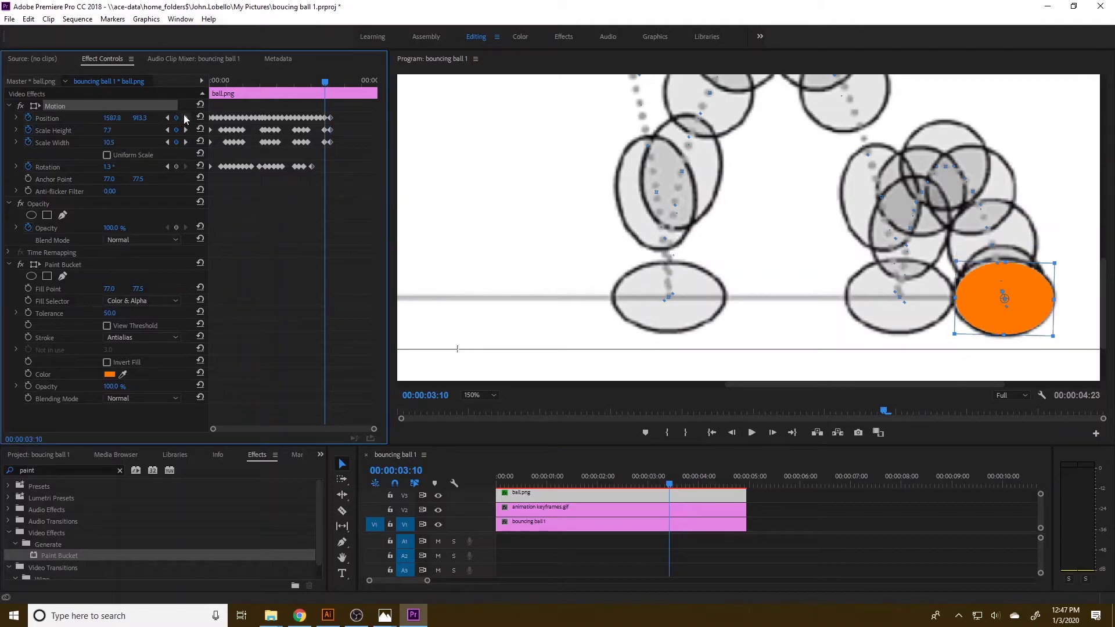
click(184, 116)
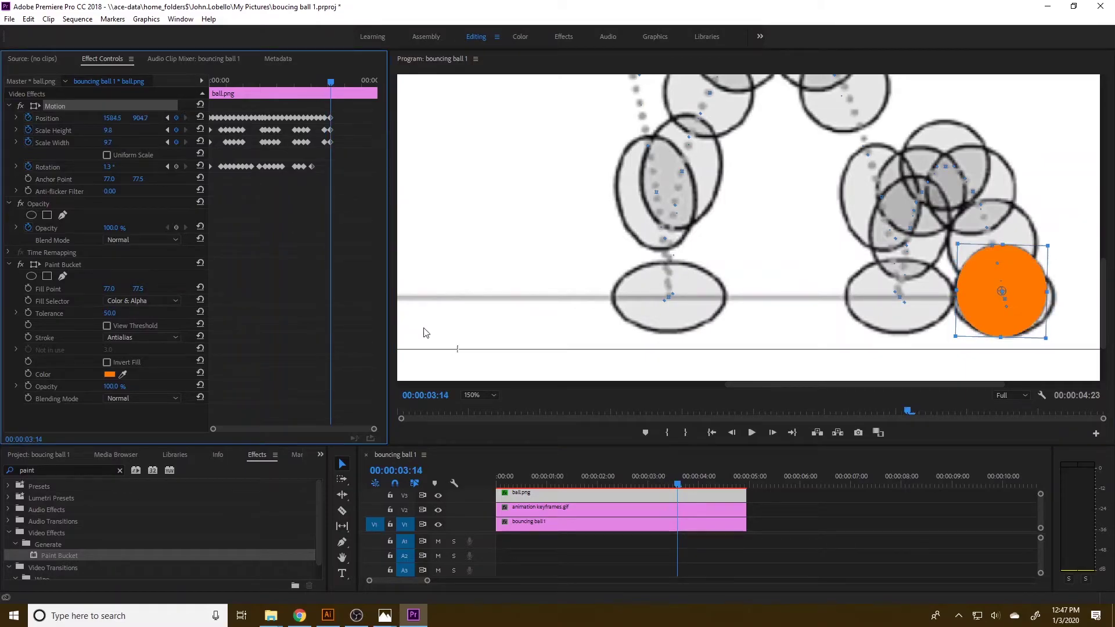
- Hide the V2 track holding the animation keyframes.gif guide image
click(438, 515)
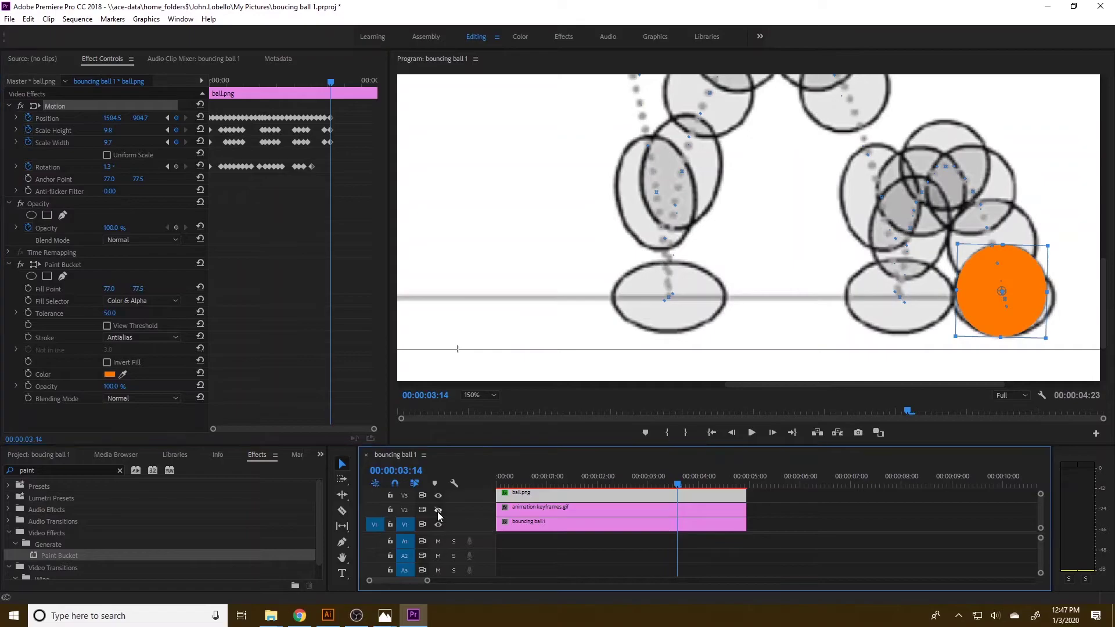
- With the guide track hidden, fit the whole frame in the program view and play the animation from the start
click(439, 510)
click(482, 395)
click(487, 407)
drag(521, 481, 492, 482)
click(754, 434)
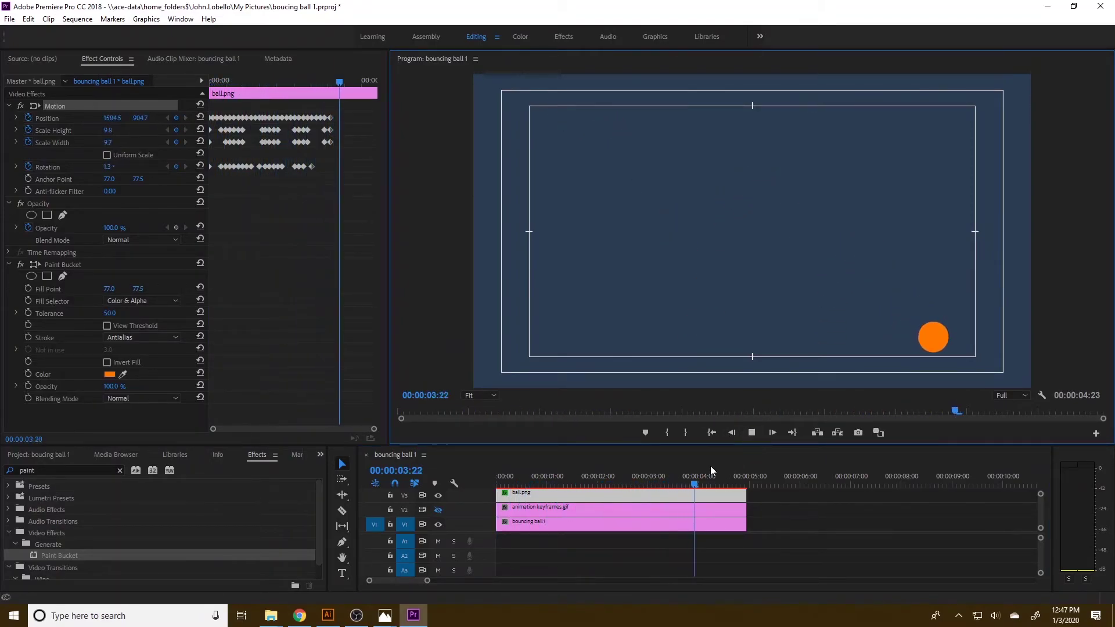
- Compare the ball's position keyframes between 00:00:01:09 and 00:00:01:16, around the top and descent of the second arc
drag(715, 479, 577, 496)
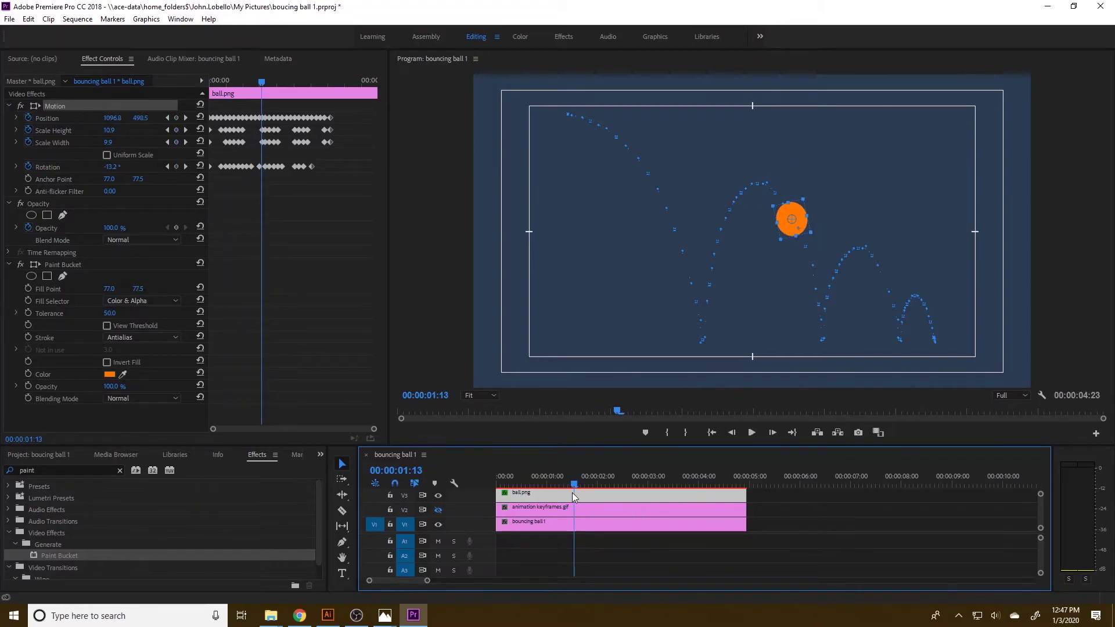
click(167, 118)
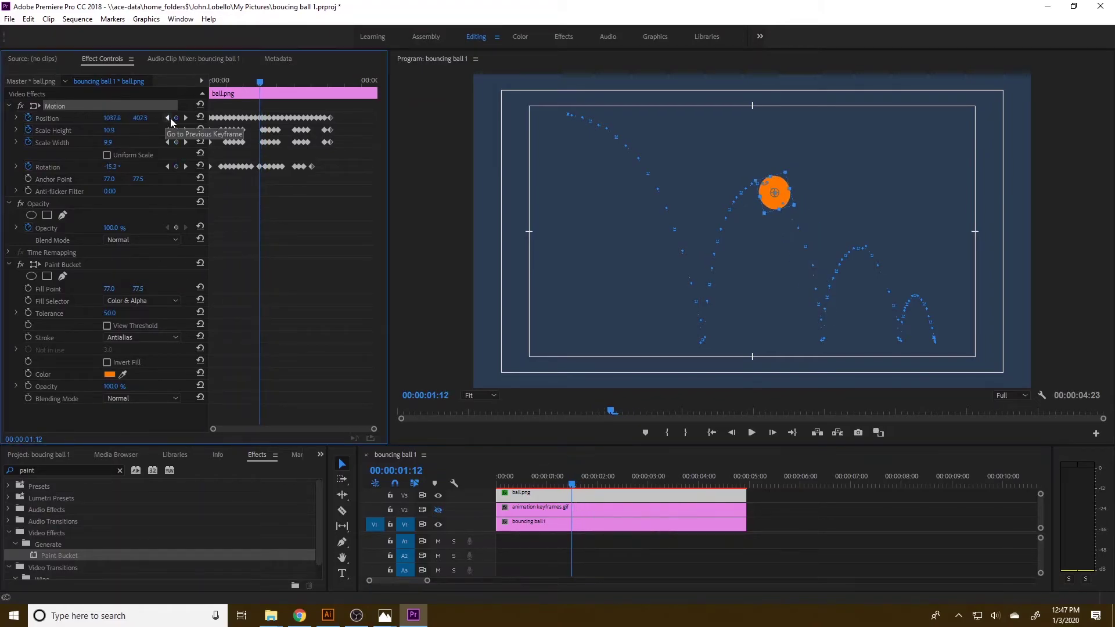
click(185, 118)
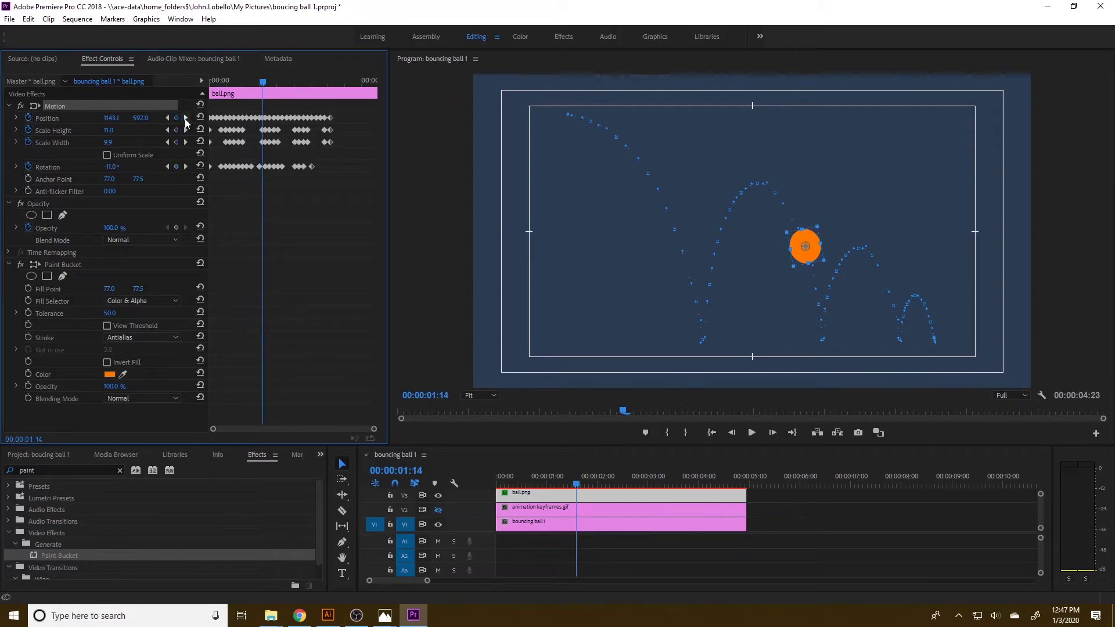
click(185, 118)
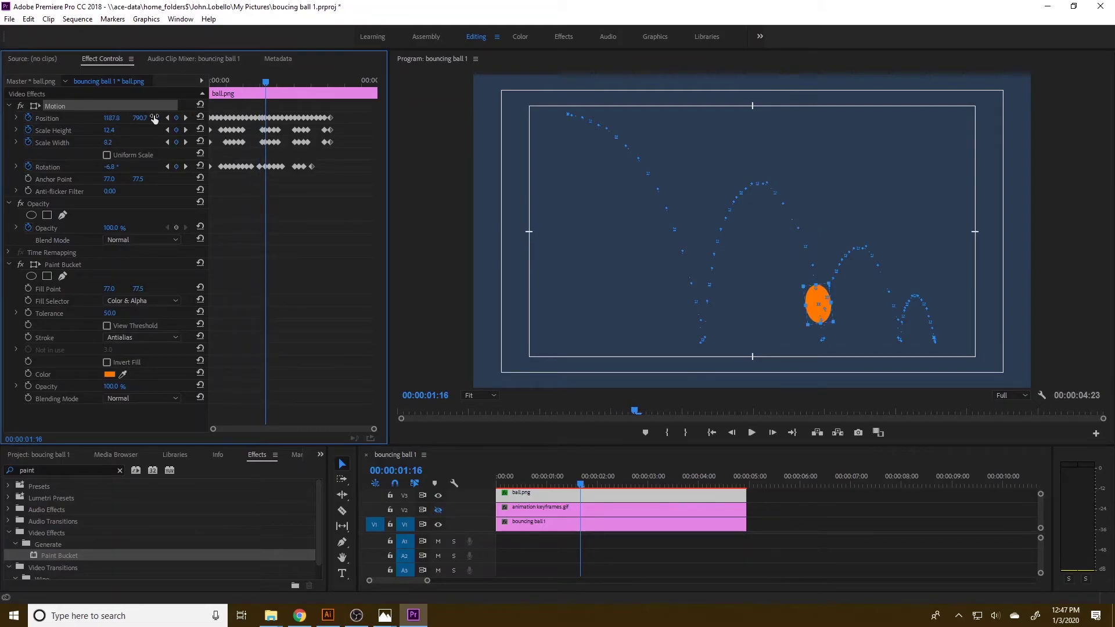
click(168, 118)
click(167, 118)
click(167, 119)
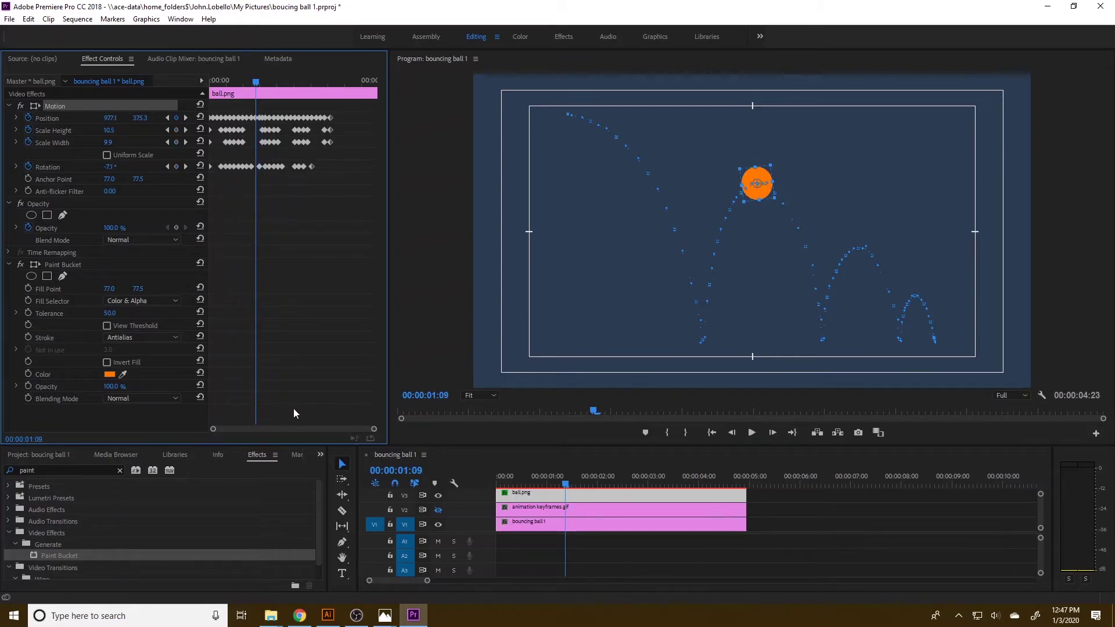
- Enlarge the keyframe timeline and examine the ball's keyframe spacing frame by frame from 00:00:01:11 to 00:00:01:16
drag(372, 429, 314, 428)
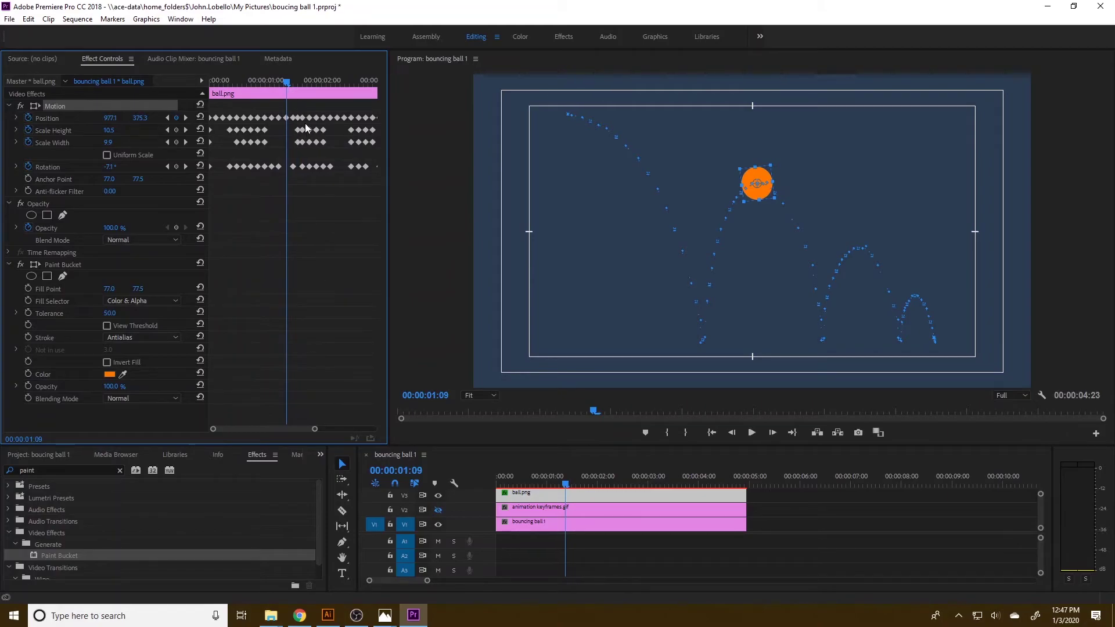
drag(290, 81, 291, 83)
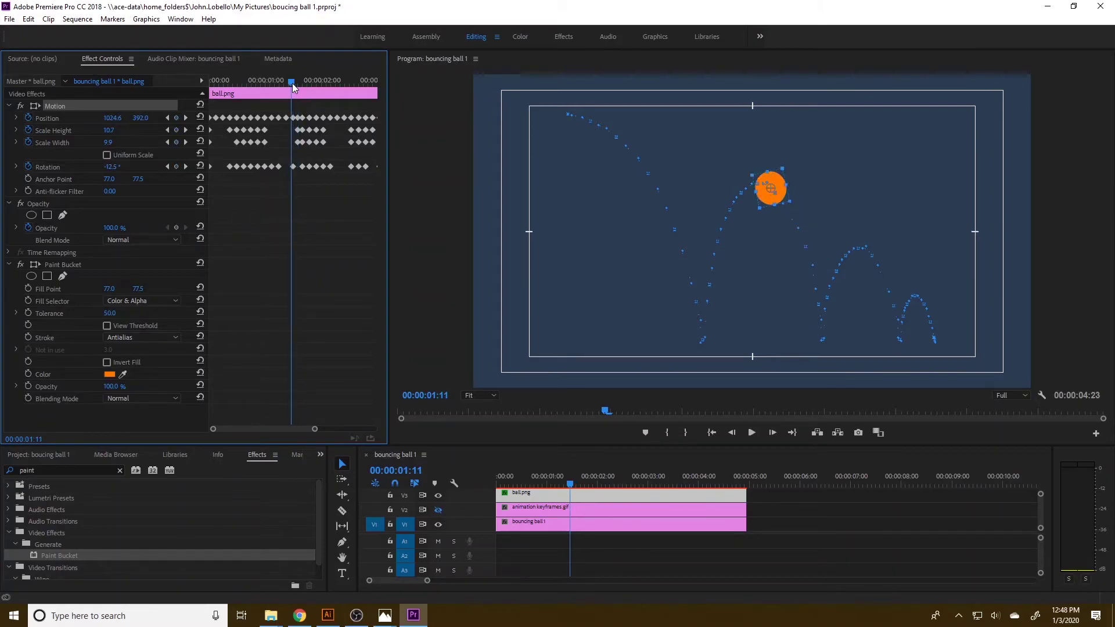
click(184, 117)
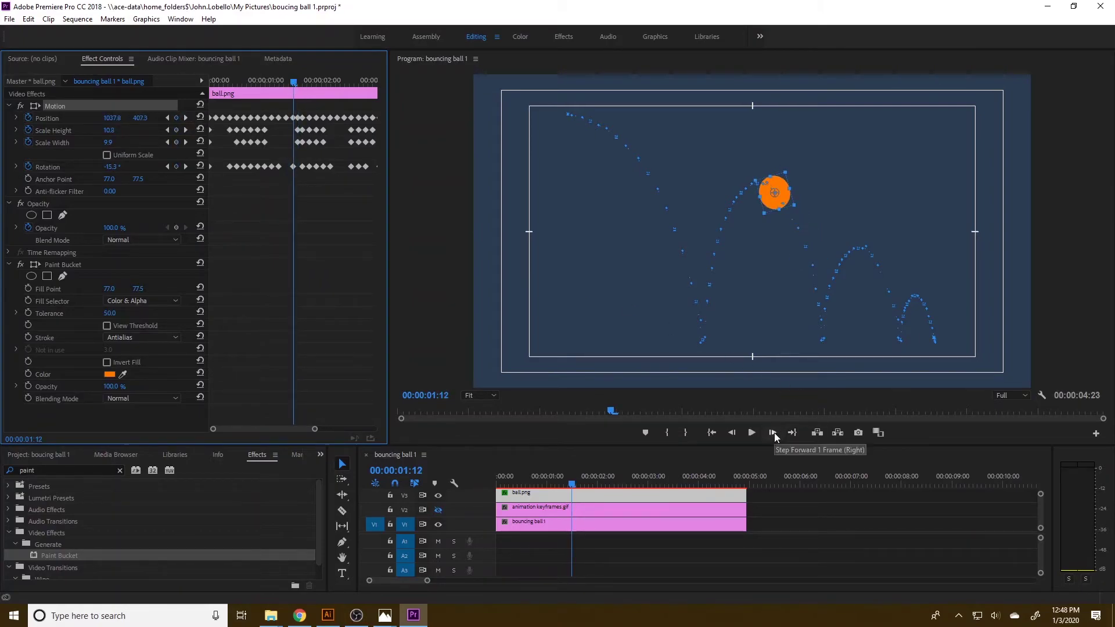
click(773, 432)
click(773, 432)
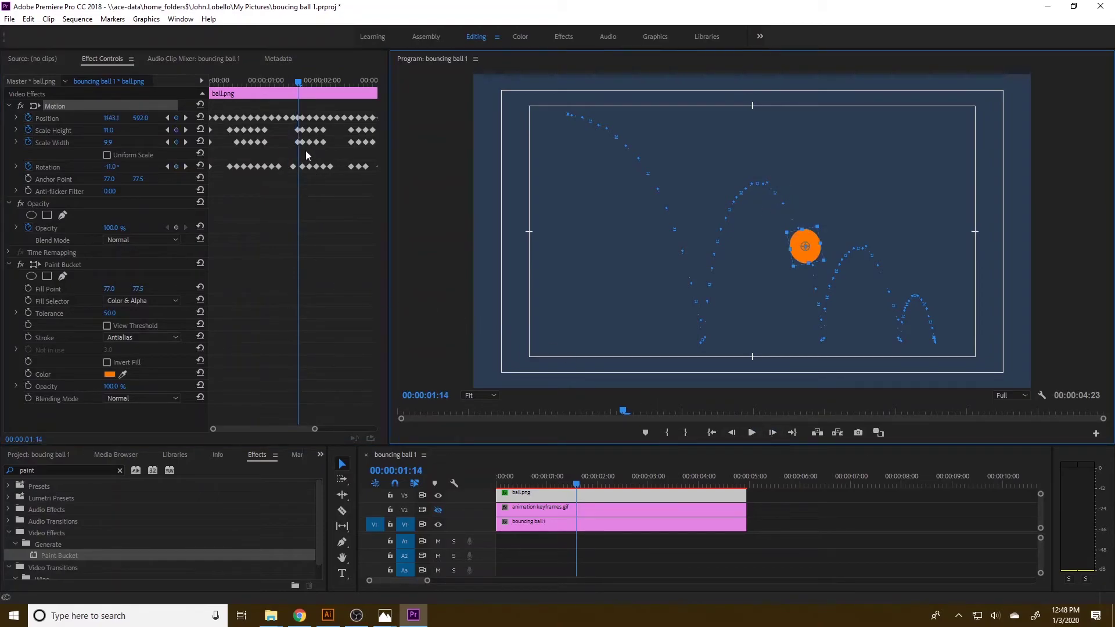
click(771, 433)
click(772, 434)
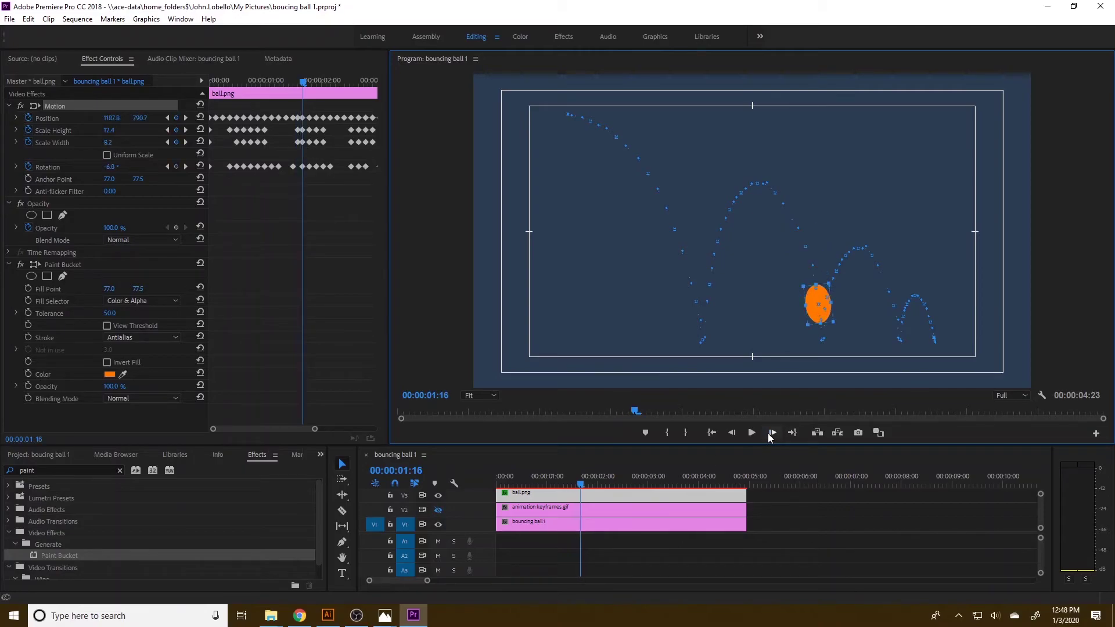
click(733, 433)
click(733, 433)
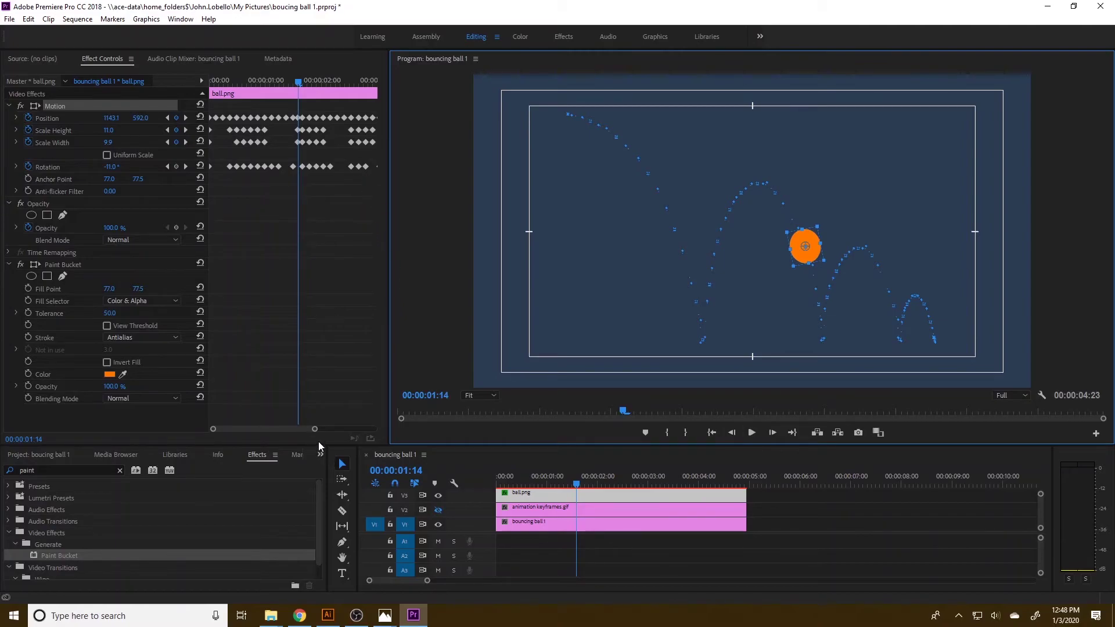
- Shift all motion keyframes from 00:00:01:14 onward one frame later, so they start at 00:00:01:15
drag(387, 359, 487, 358)
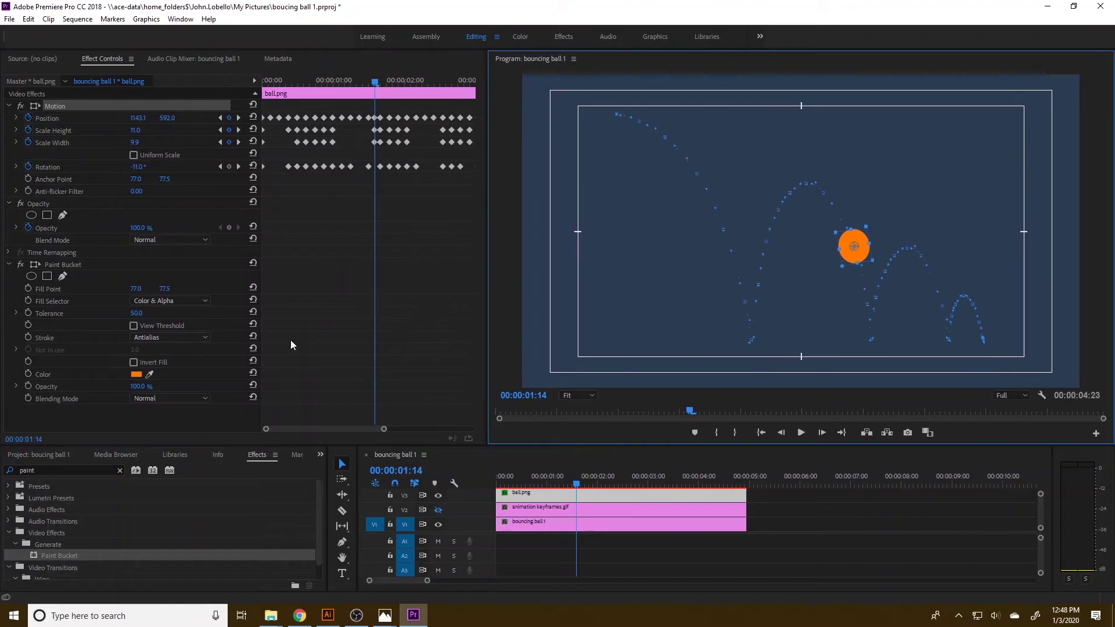
drag(261, 309, 167, 308)
drag(278, 429, 381, 446)
drag(431, 179, 209, 122)
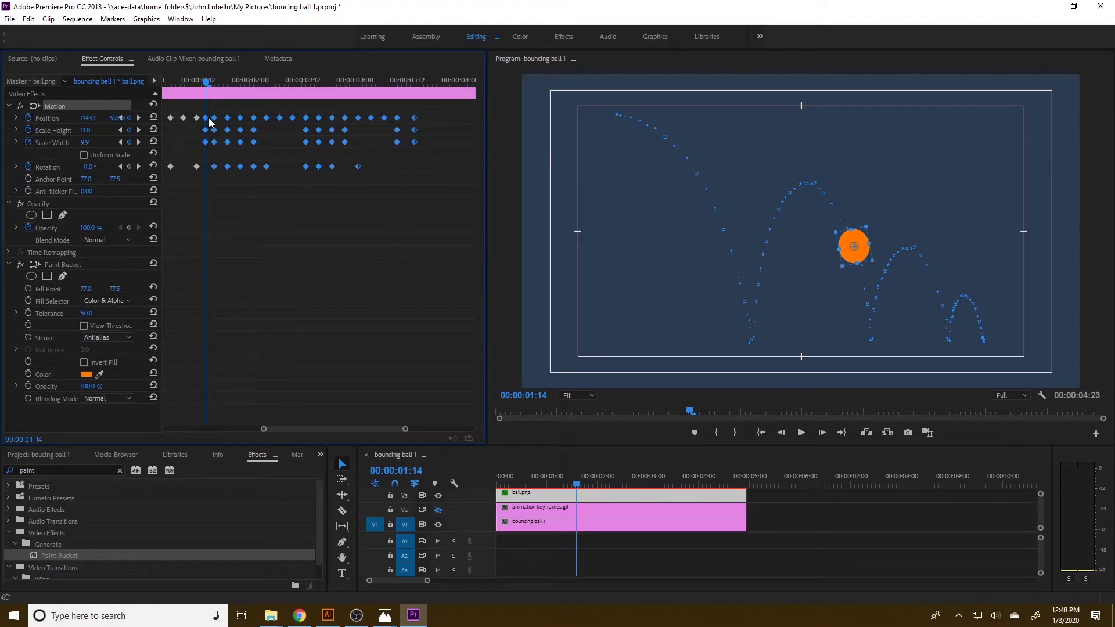
click(822, 433)
drag(207, 121, 211, 121)
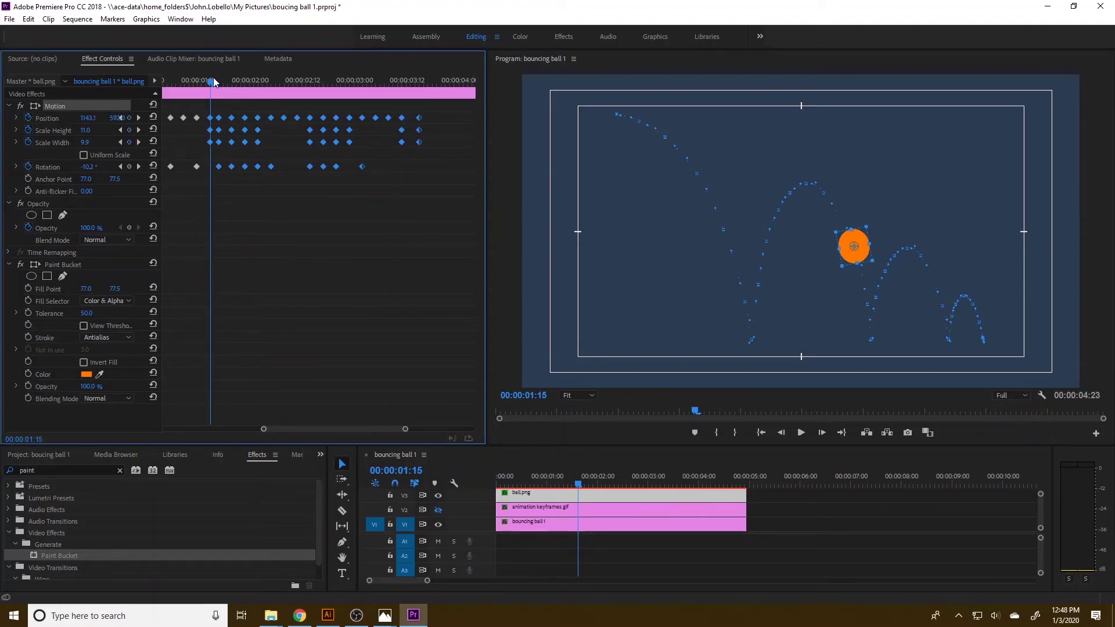
- Shift all motion keyframes from 00:00:01:17 onward one frame later, so they start at 00:00:01:18
click(138, 118)
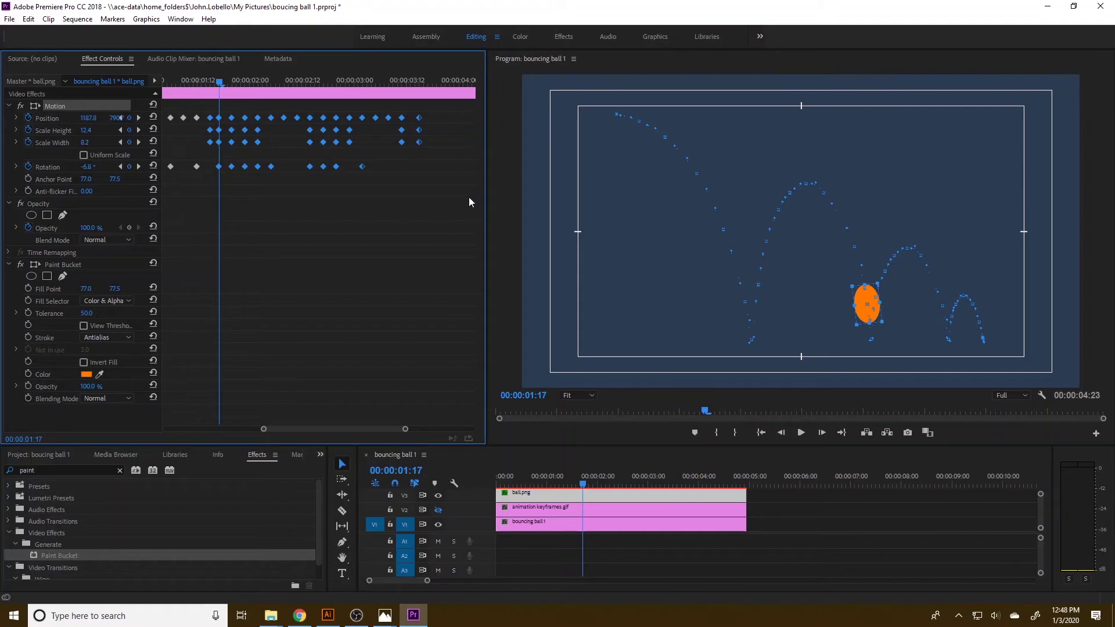
click(822, 433)
click(826, 434)
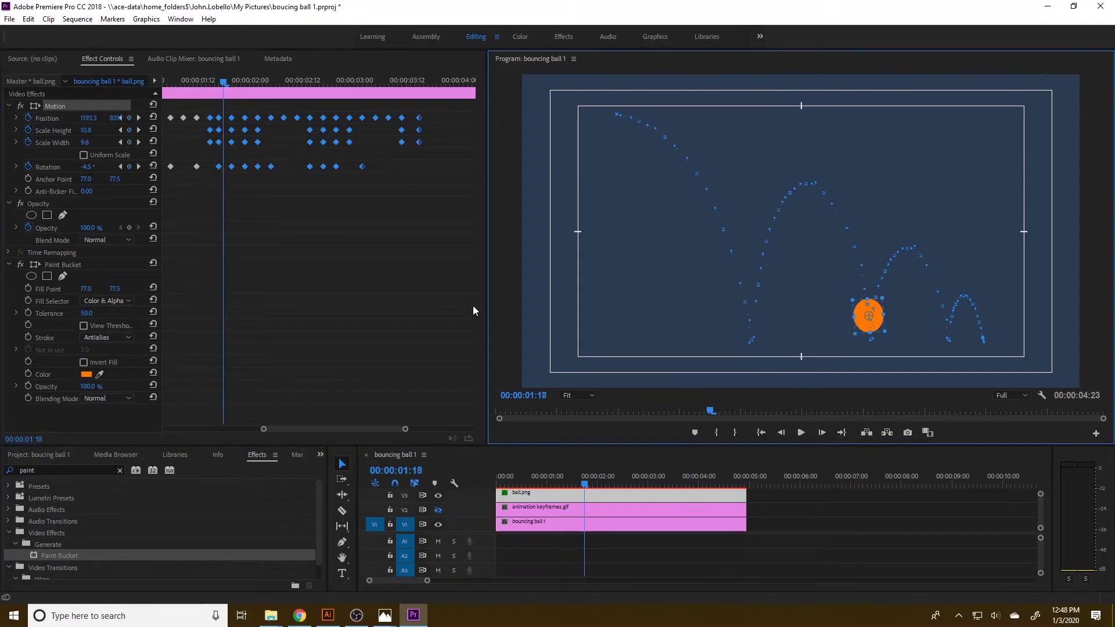
drag(447, 186, 223, 120)
- Check the retimed descent frame by frame from 00:00:01:15 to 00:00:01:21, and play the animation from the start
drag(222, 78, 209, 81)
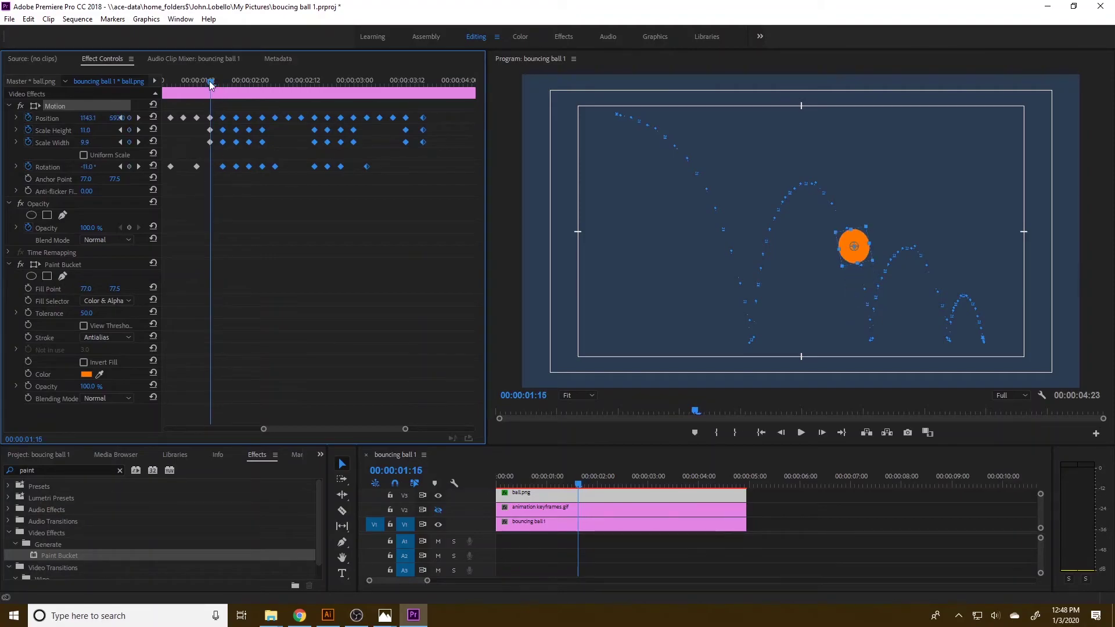
click(821, 434)
click(820, 433)
click(820, 433)
click(821, 434)
click(821, 433)
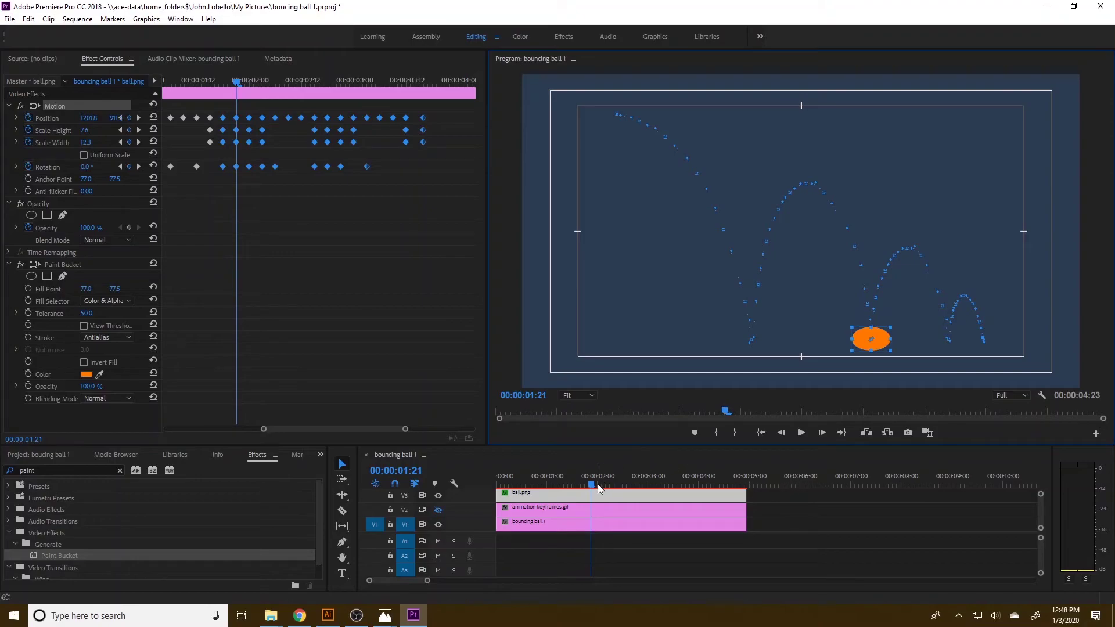
drag(598, 483, 461, 482)
click(802, 433)
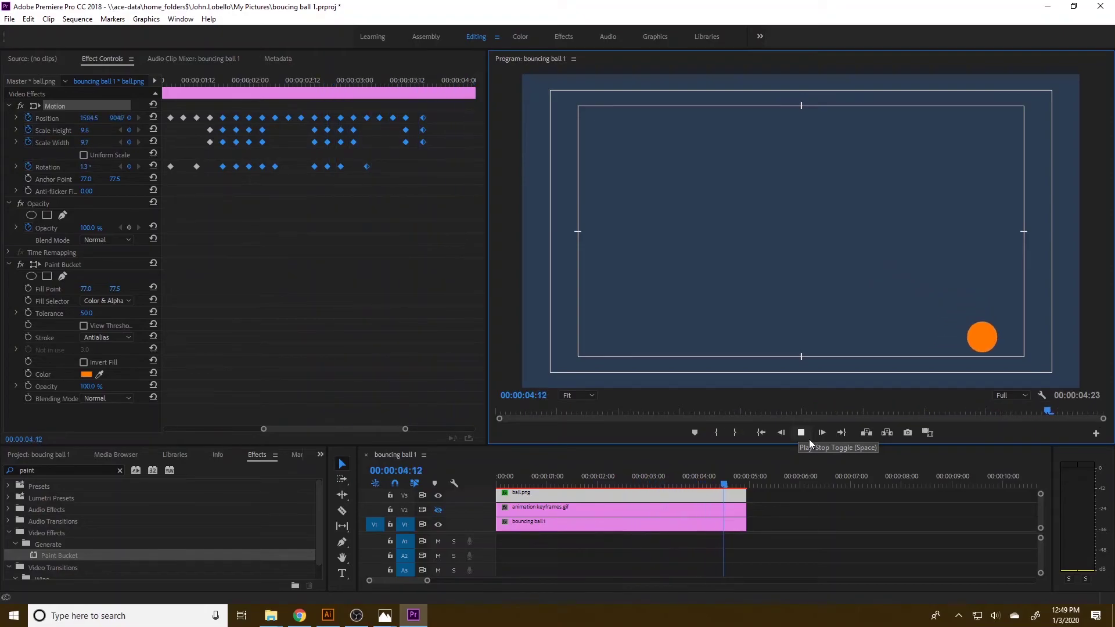
- Review the ball's motion frame by frame from 00:00:00:00 to 00:00:02:15
drag(726, 484, 462, 482)
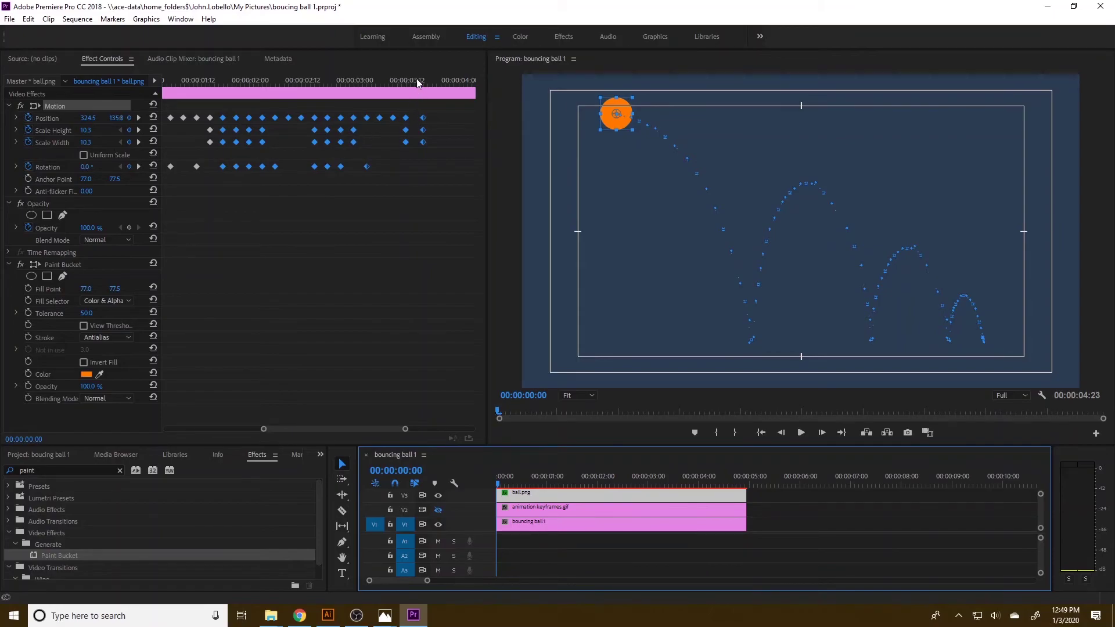
drag(212, 82, 84, 74)
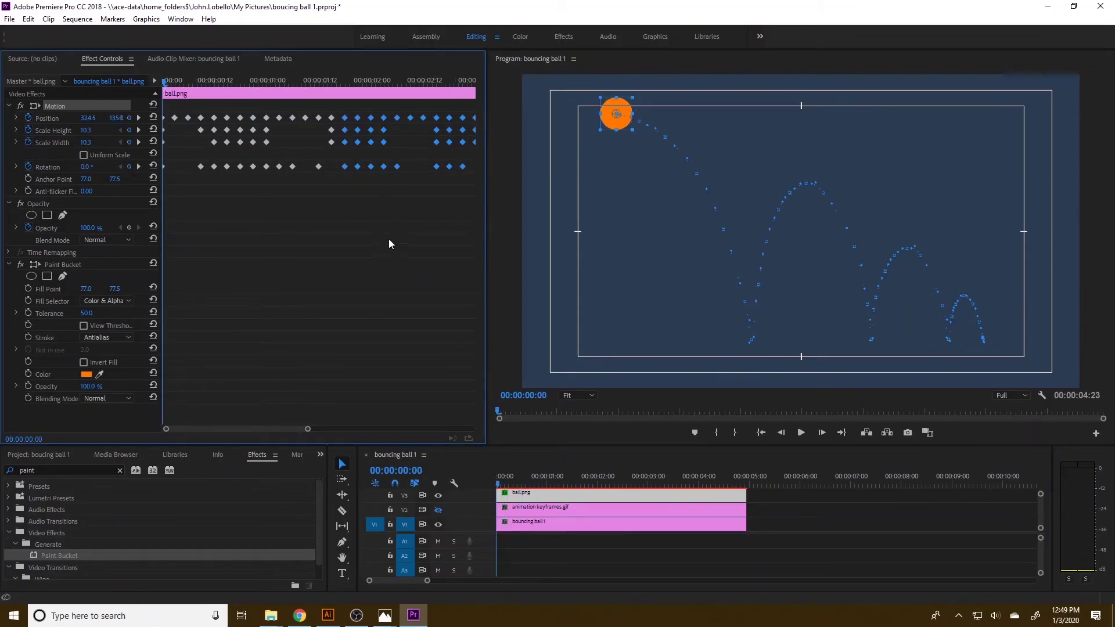
click(822, 433)
click(823, 432)
click(823, 432)
click(822, 432)
click(822, 433)
click(822, 433)
click(822, 433)
click(822, 433)
click(822, 432)
click(823, 432)
click(822, 433)
click(822, 432)
click(823, 433)
click(822, 433)
click(822, 432)
click(822, 433)
click(822, 433)
click(822, 433)
click(822, 433)
click(823, 433)
click(822, 433)
click(823, 432)
click(823, 432)
click(822, 433)
click(822, 433)
click(822, 433)
click(823, 433)
click(822, 433)
click(822, 433)
click(822, 433)
click(822, 433)
click(822, 433)
click(823, 433)
click(822, 433)
click(822, 433)
click(822, 433)
click(822, 432)
click(823, 433)
click(823, 433)
click(822, 433)
click(823, 433)
click(822, 433)
click(822, 433)
click(822, 432)
click(823, 433)
click(823, 432)
click(822, 432)
click(823, 432)
click(823, 432)
click(823, 433)
click(823, 432)
click(822, 433)
click(822, 433)
click(822, 433)
click(822, 433)
click(822, 433)
click(822, 432)
click(822, 433)
click(823, 433)
click(822, 433)
click(822, 432)
click(822, 433)
click(822, 433)
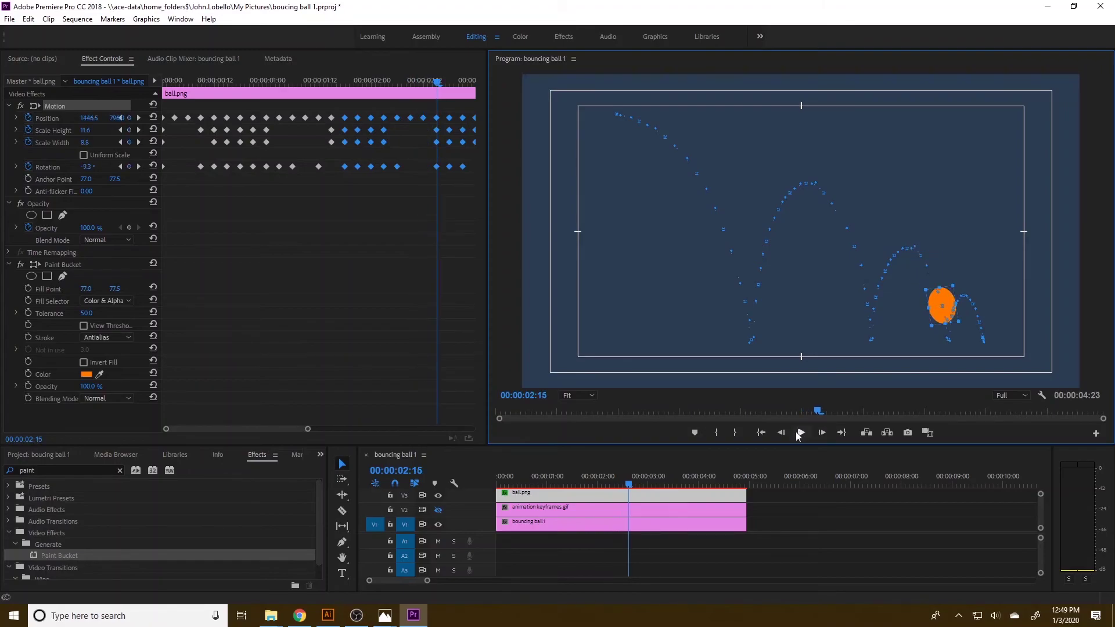
- Play the bouncing ball animation from the start and stop playback
drag(633, 483, 482, 469)
click(798, 432)
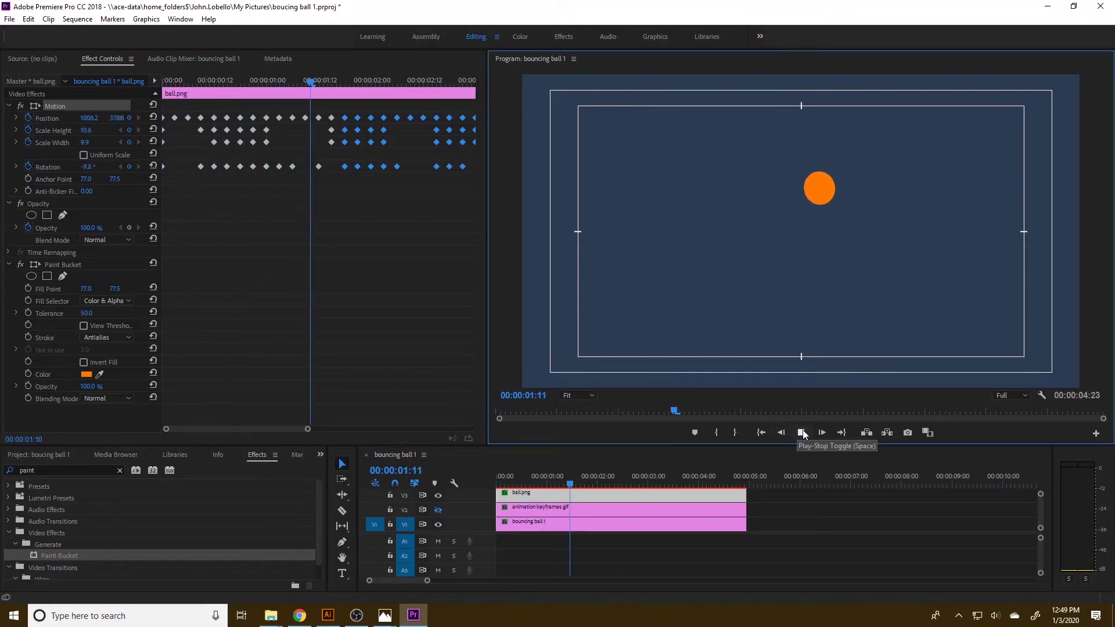
click(801, 434)
- Examine the top of the second arc frame by frame between 00:00:01:09 and 00:00:01:13
drag(683, 475, 568, 458)
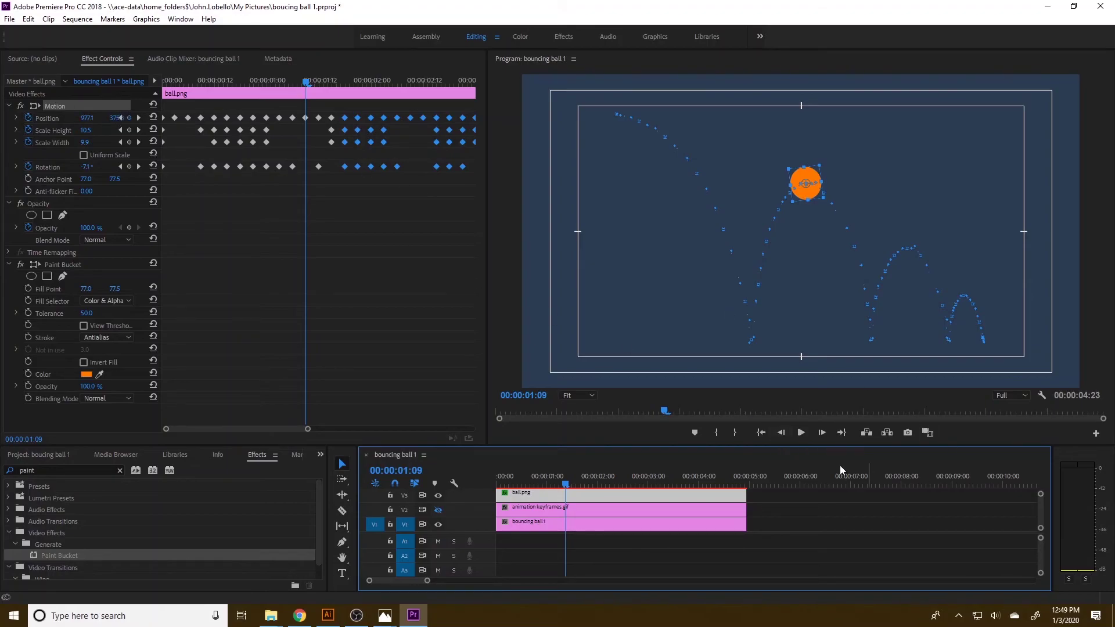
click(780, 434)
click(821, 433)
click(822, 432)
click(821, 432)
click(822, 433)
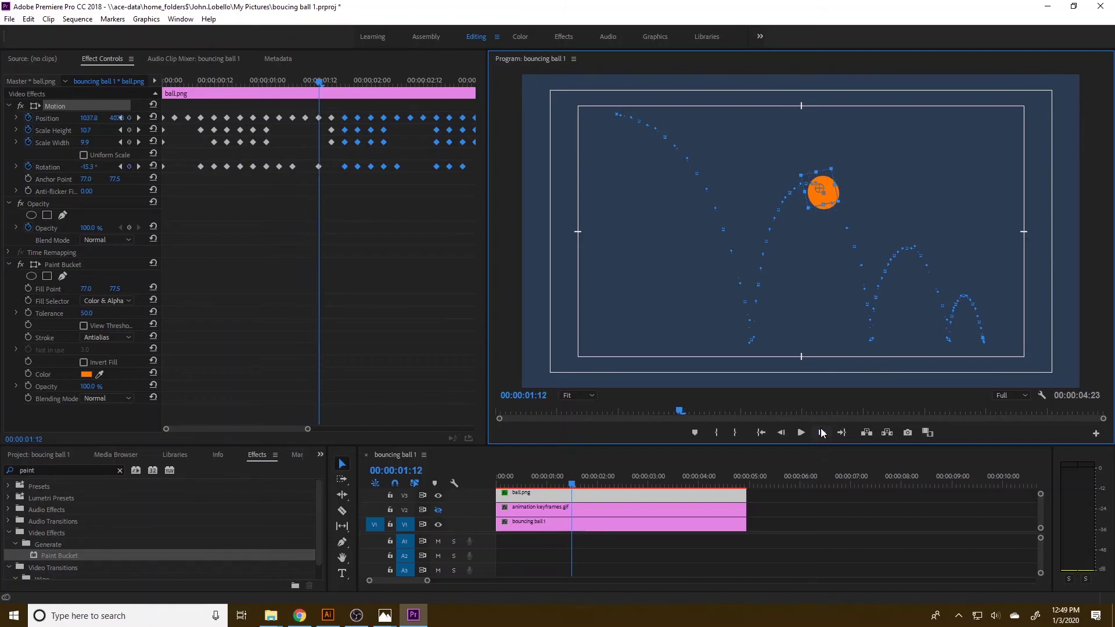
click(822, 433)
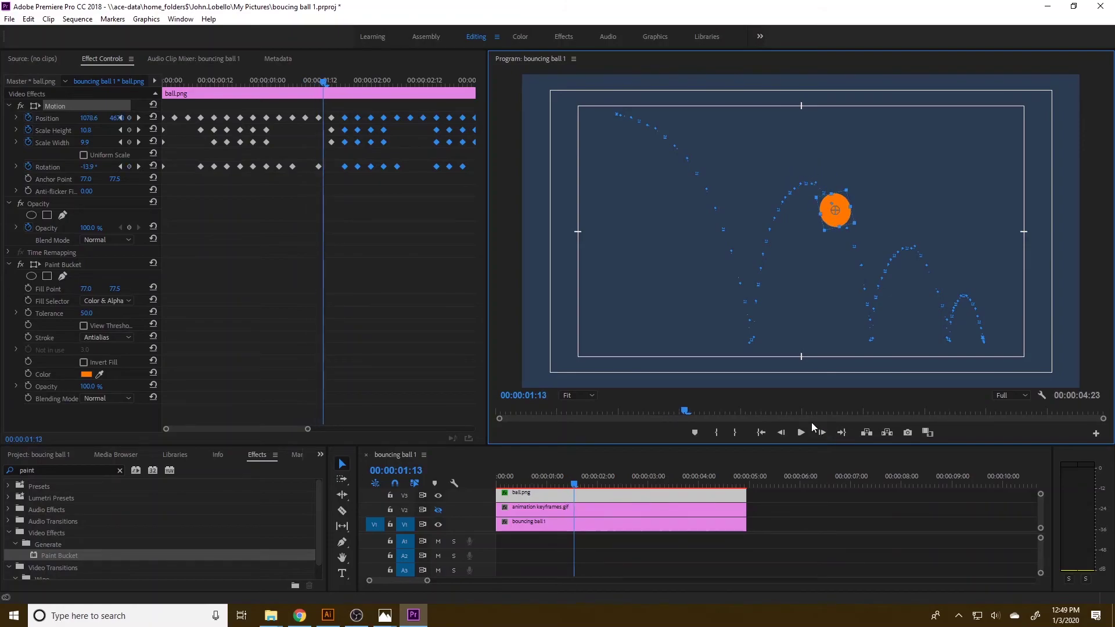
click(782, 433)
click(782, 434)
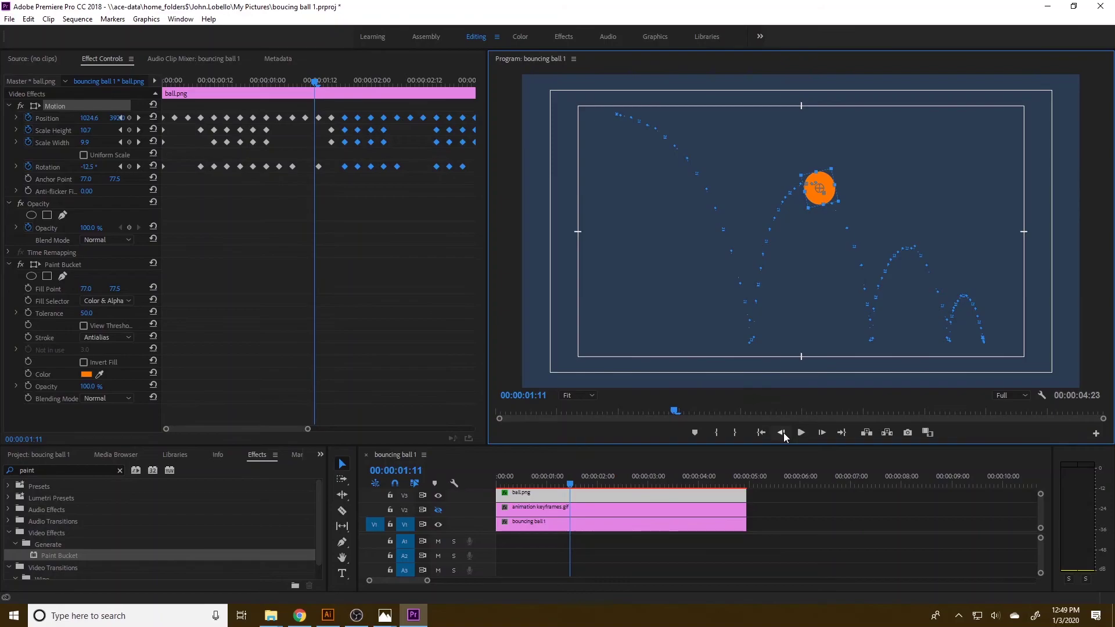
- Continue frame by frame from 00:00:01:11 to 00:00:02:08 to check the second landing and third bounce
click(822, 433)
click(822, 433)
click(822, 432)
click(822, 433)
click(822, 433)
click(822, 433)
click(822, 432)
click(822, 433)
click(822, 432)
click(823, 432)
click(823, 433)
click(823, 433)
click(823, 433)
click(822, 432)
click(823, 433)
click(822, 433)
click(822, 432)
click(822, 433)
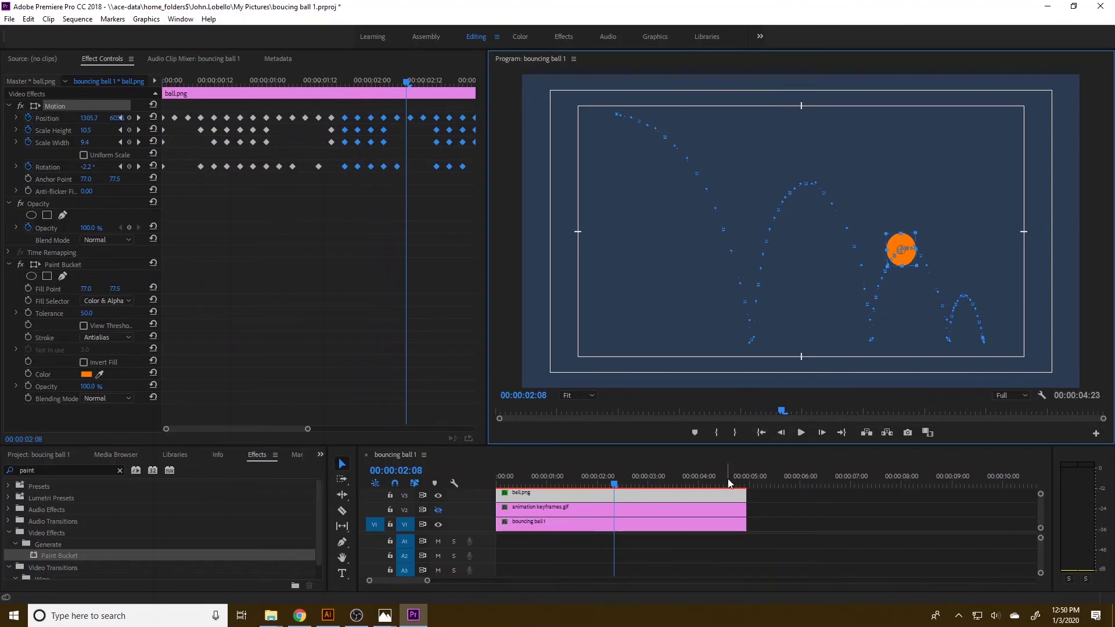
- Make animation keyframes.gif visible again and apply Paint Bucket to it with Tolerance 255, filling it solid red
click(563, 505)
click(438, 509)
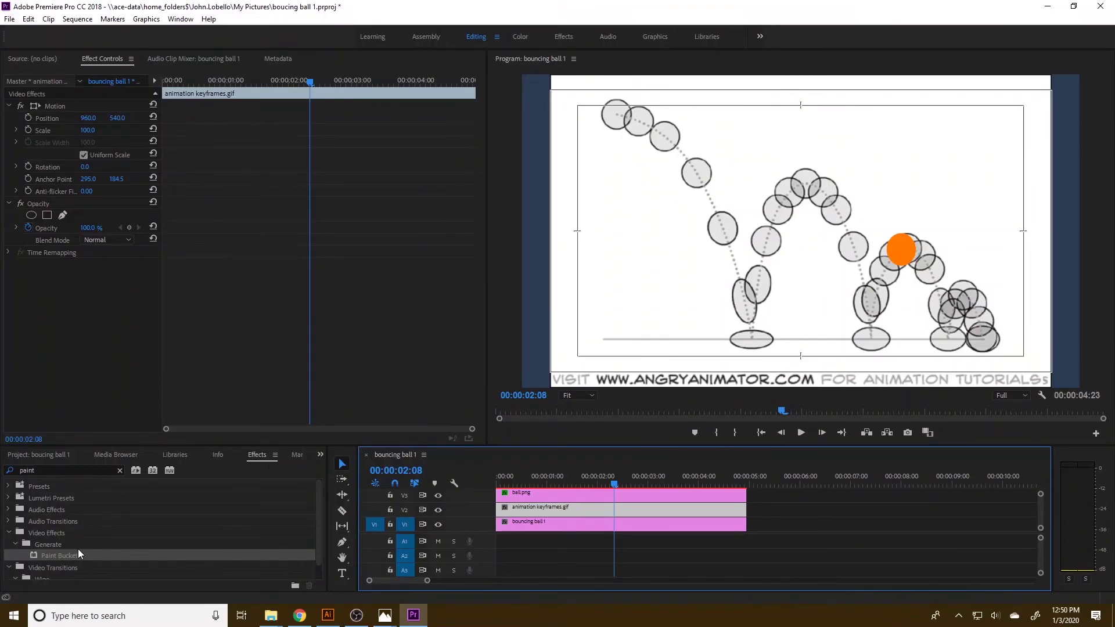
mouse_move(75, 553)
mouse_down()
mouse_move(465, 500)
mouse_move(535, 509)
mouse_up()
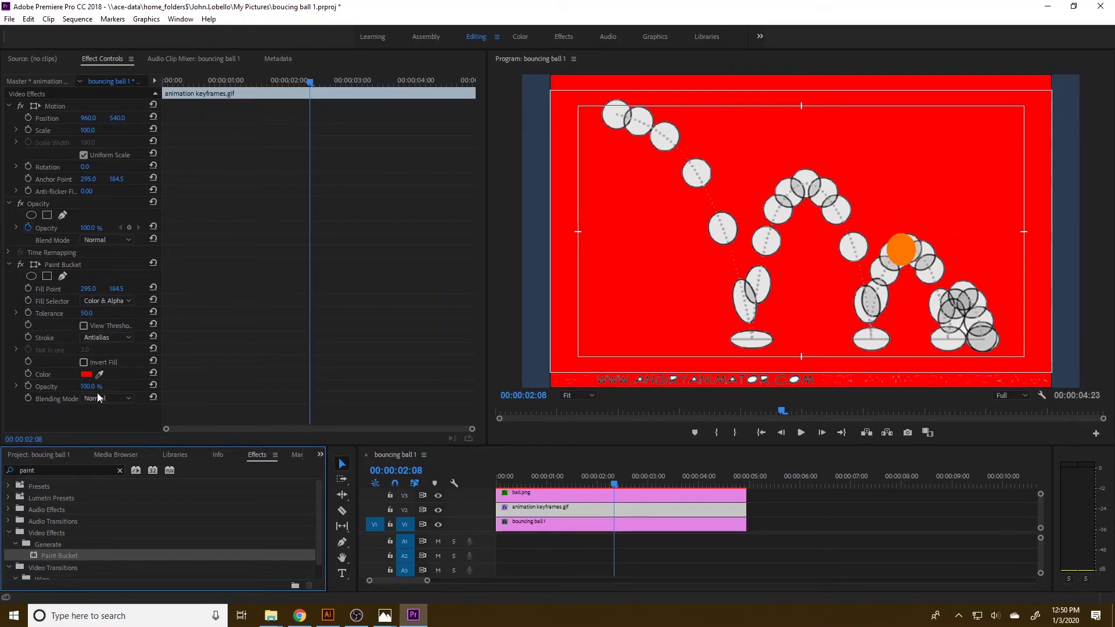
drag(81, 316, 151, 316)
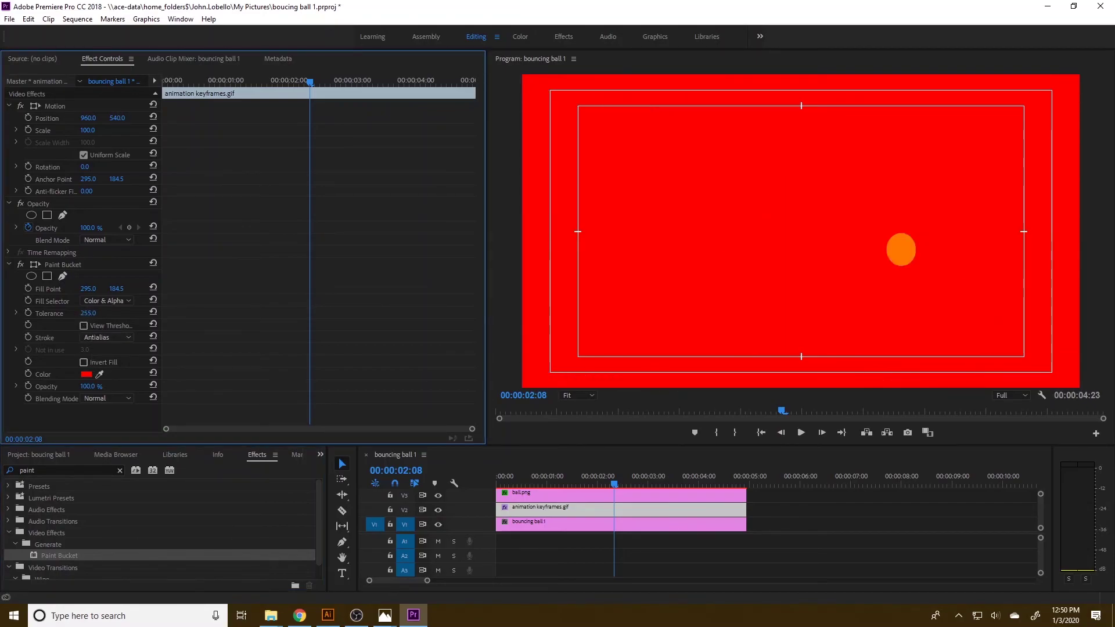
- Try shrinking the red layer, undo to scale 123, and move it down to about 1024, 1549 as the ground
click(671, 294)
drag(804, 75, 831, 165)
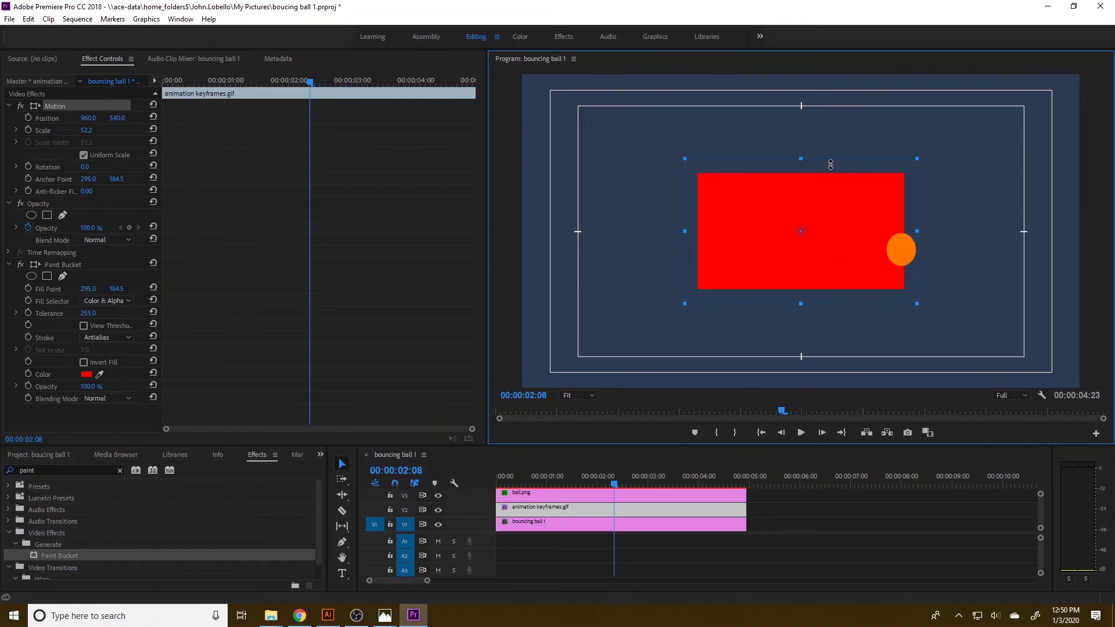
key(ctrl+z)
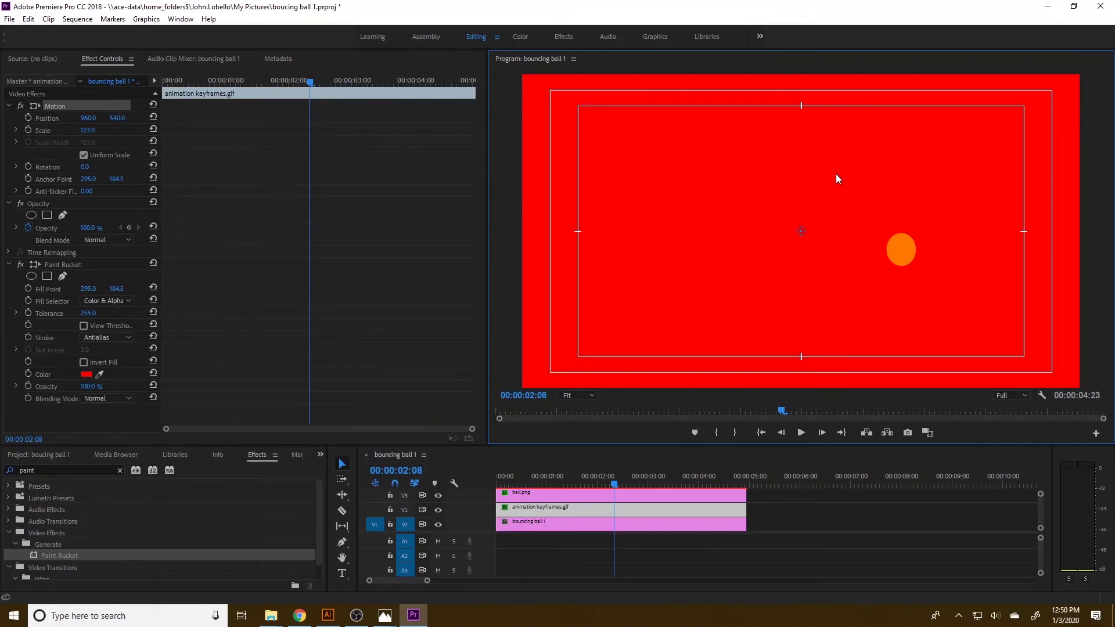
drag(835, 173, 854, 466)
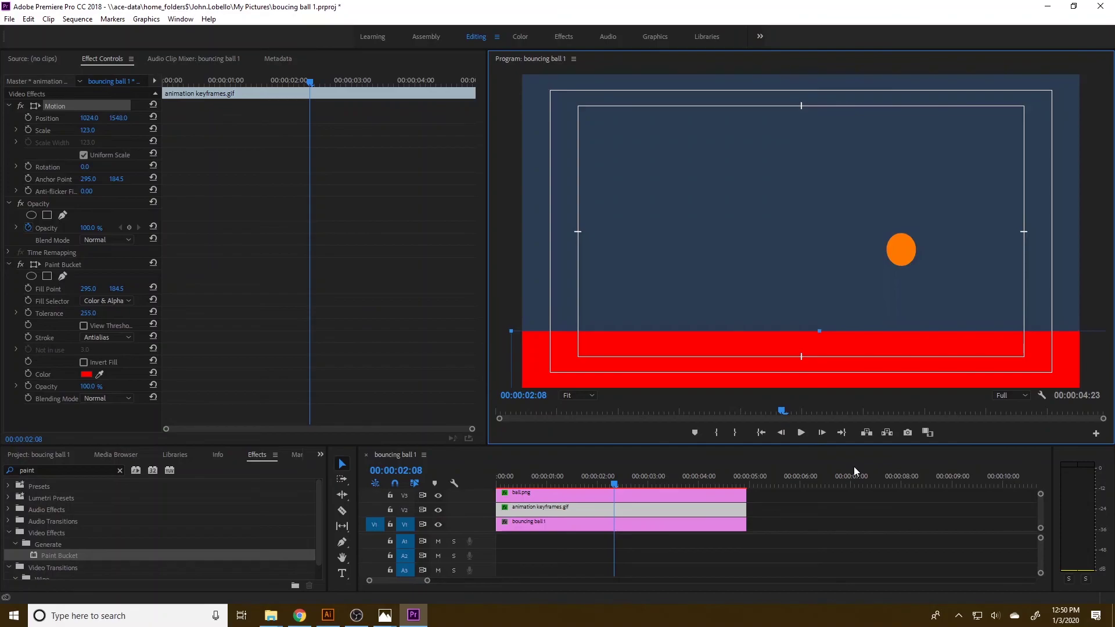
- Change the Paint Bucket fill colour on the animation keyframes.gif ground from the Color Picker to dark grey 232323
click(636, 483)
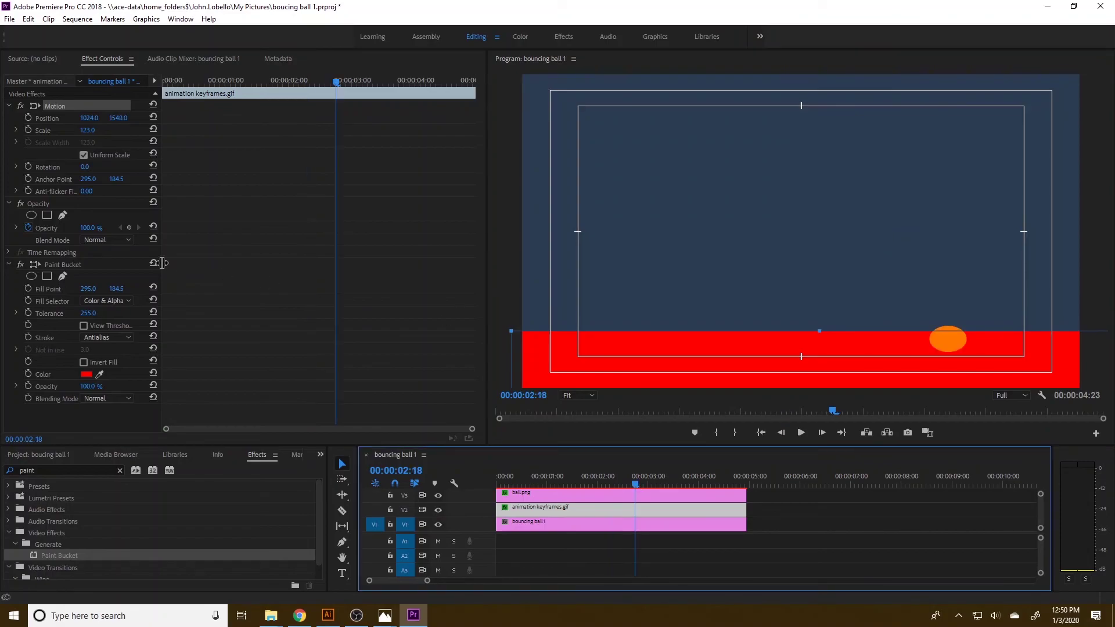
click(87, 374)
click(453, 327)
mouse_move(439, 319)
mouse_down()
mouse_move(408, 288)
mouse_move(414, 272)
mouse_up()
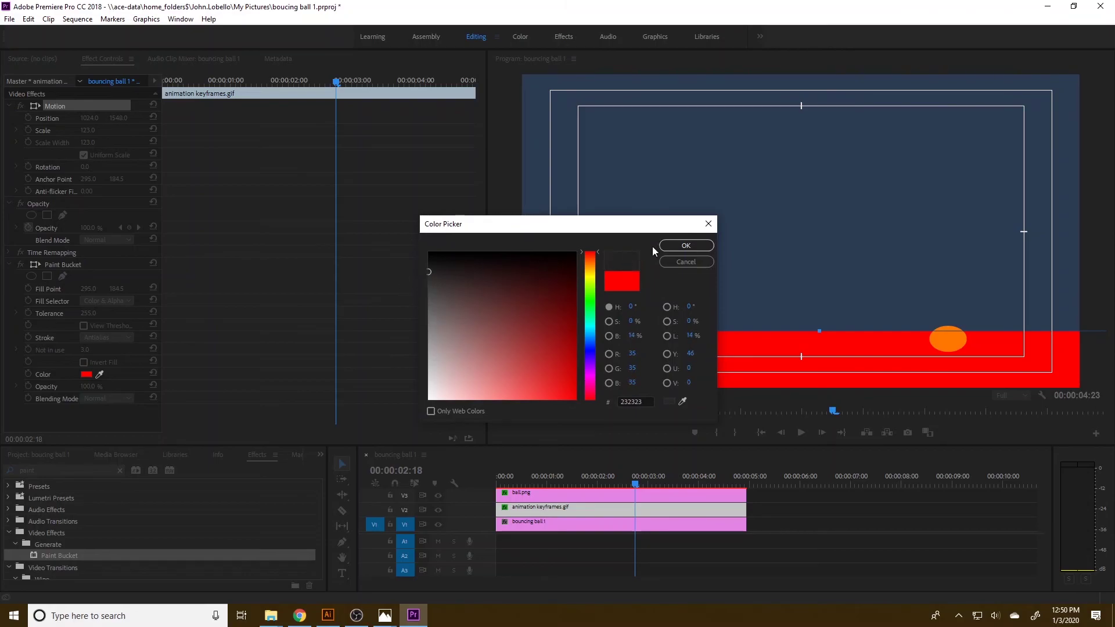
click(669, 249)
- Play the sequence from the start to check the bounce against the dark grey ground
drag(636, 483, 494, 480)
click(804, 437)
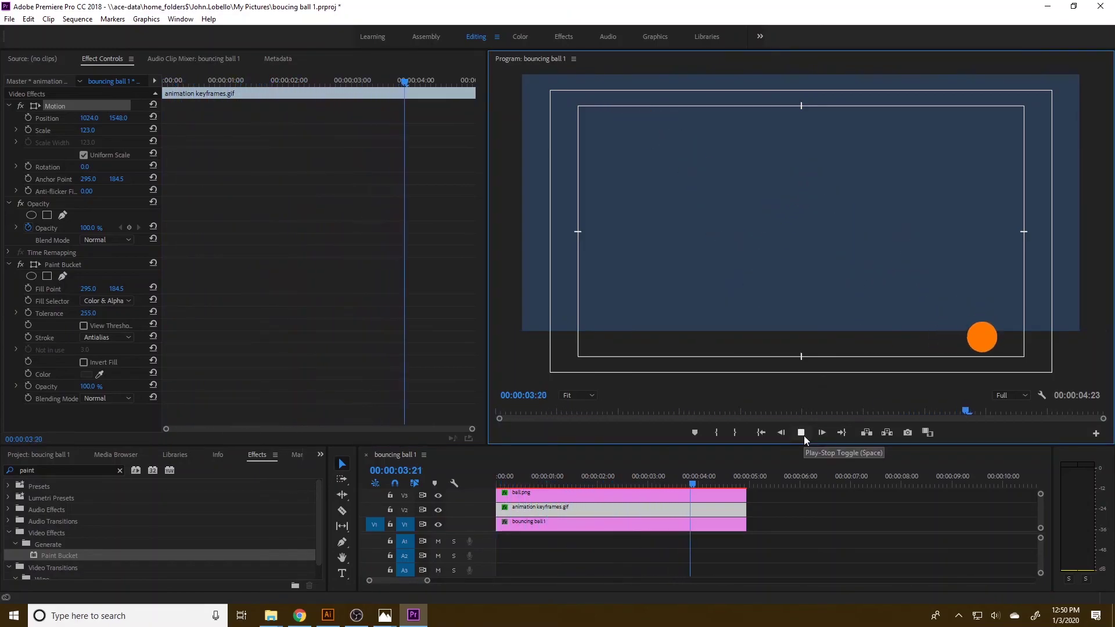
click(803, 431)
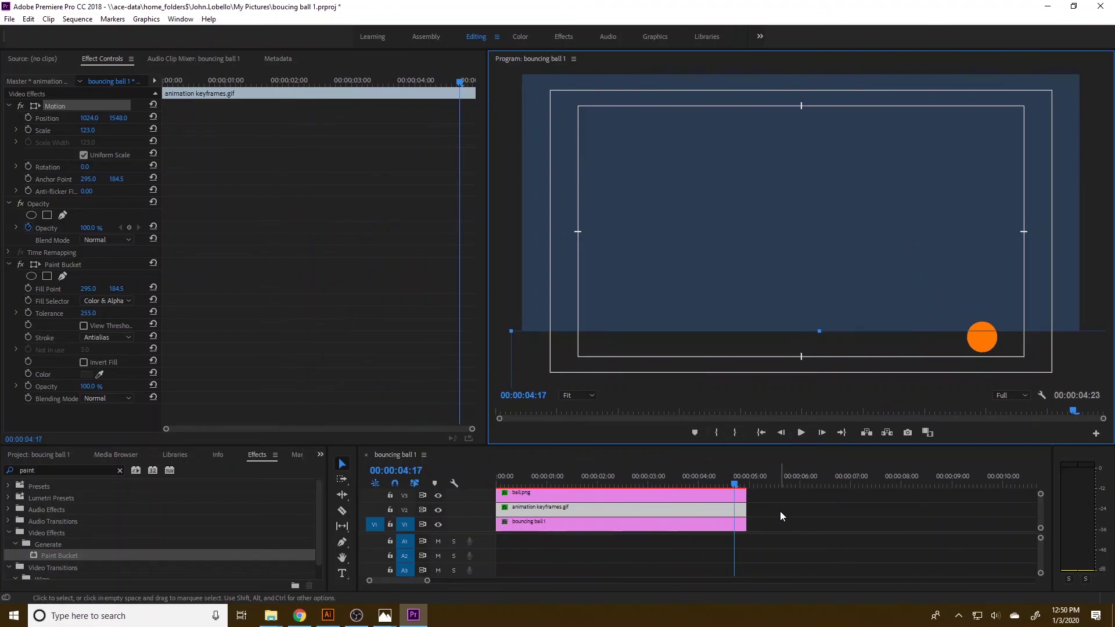
- Add a text title with the author's surname near the top centre of the frame at the start of the sequence
drag(1036, 522, 1040, 503)
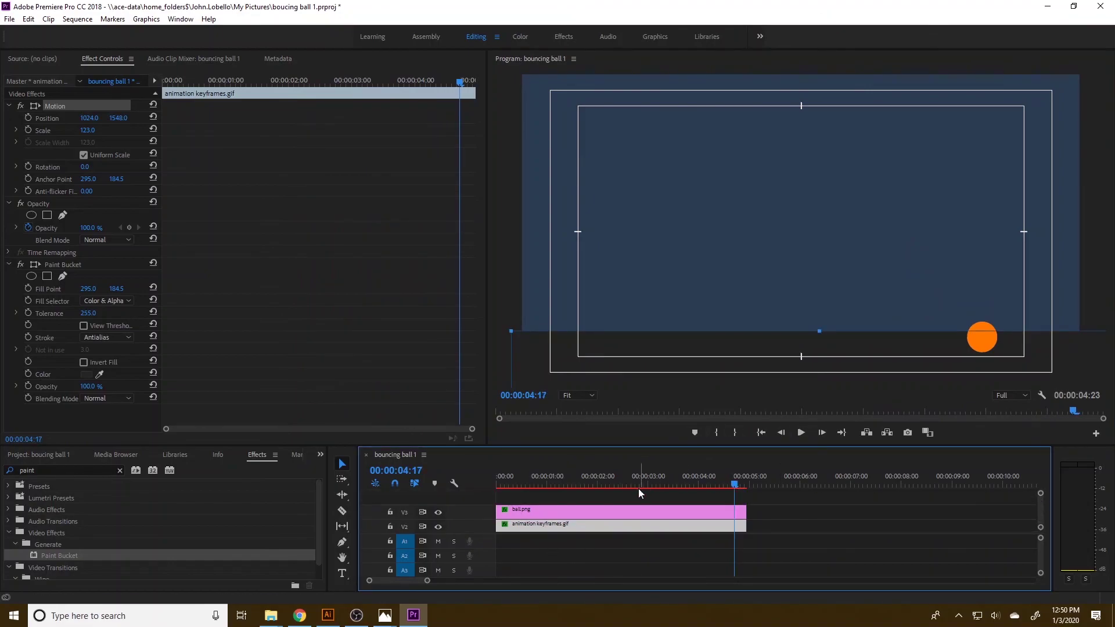
click(608, 500)
key(Home)
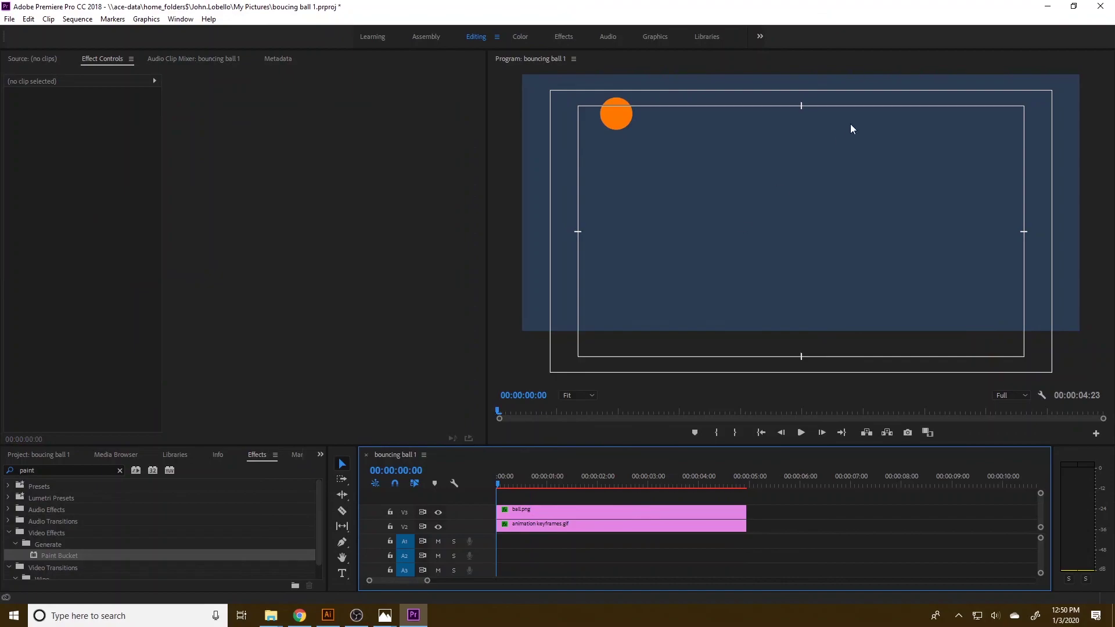
click(343, 574)
click(1039, 221)
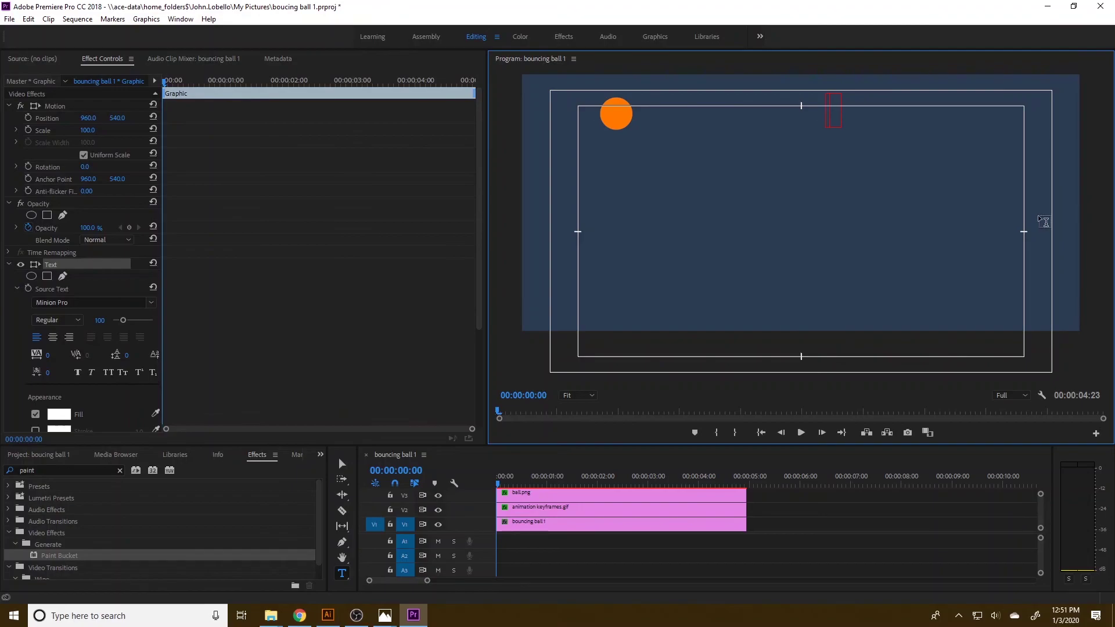
text(lbe)
key(BackSpace)
key(BackSpace)
text(lob)
- Try to set the font of the whole title text to Nervous
key(ctrl+a)
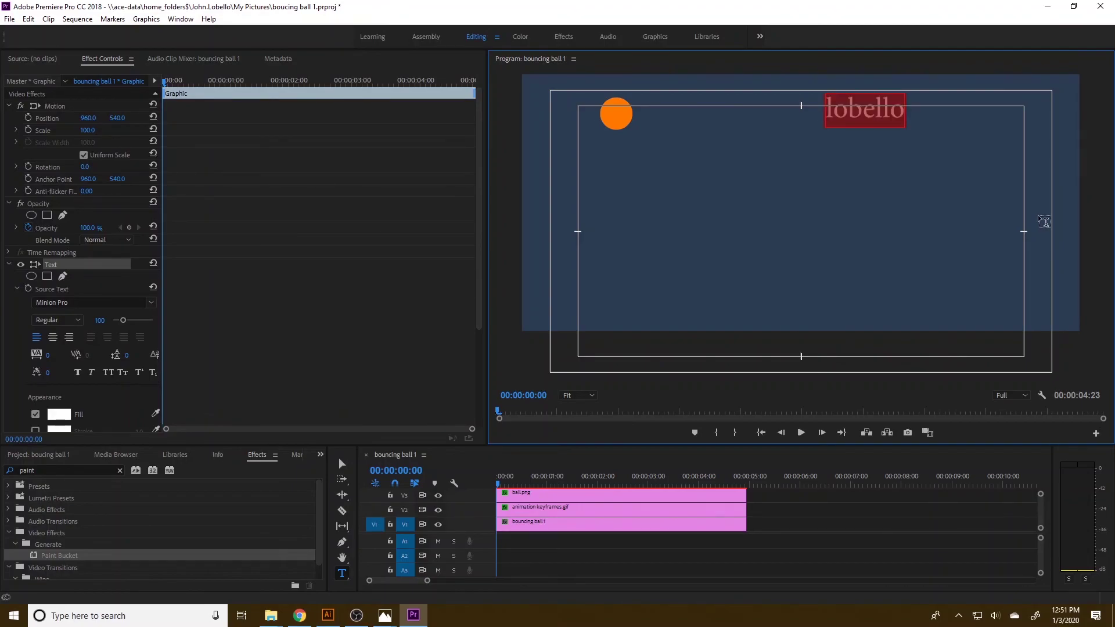
click(121, 303)
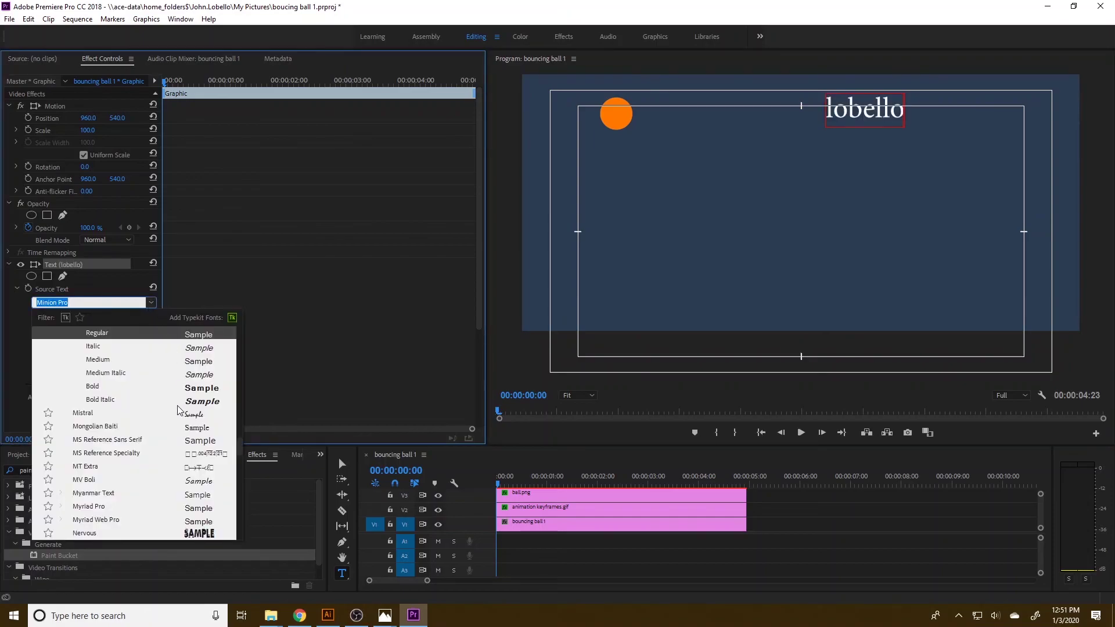
scroll(113, 449, down, 2)
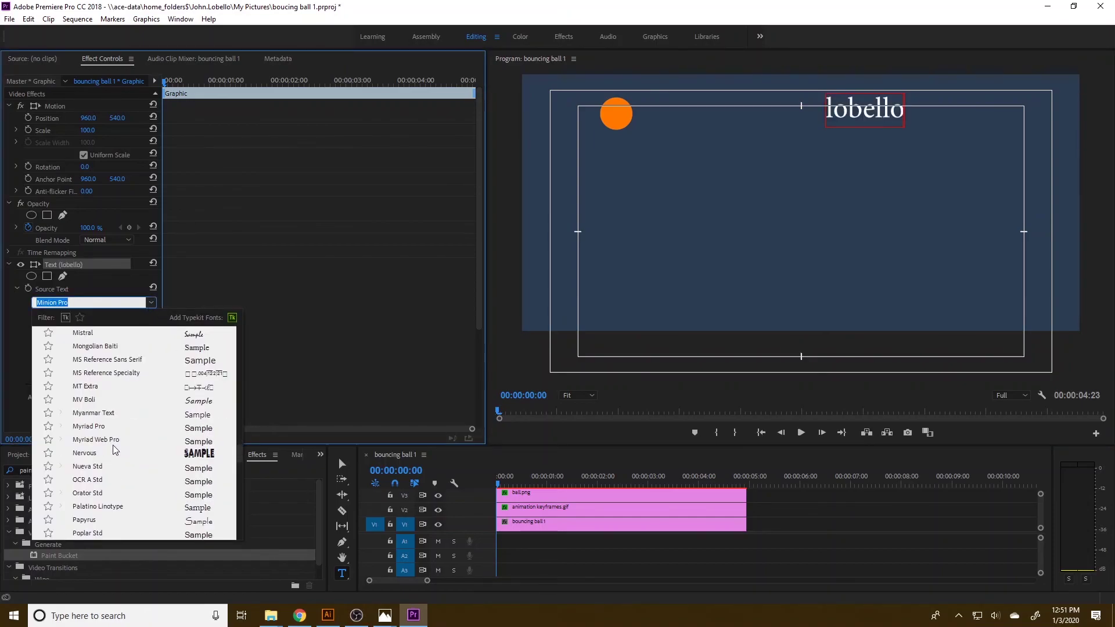
click(154, 459)
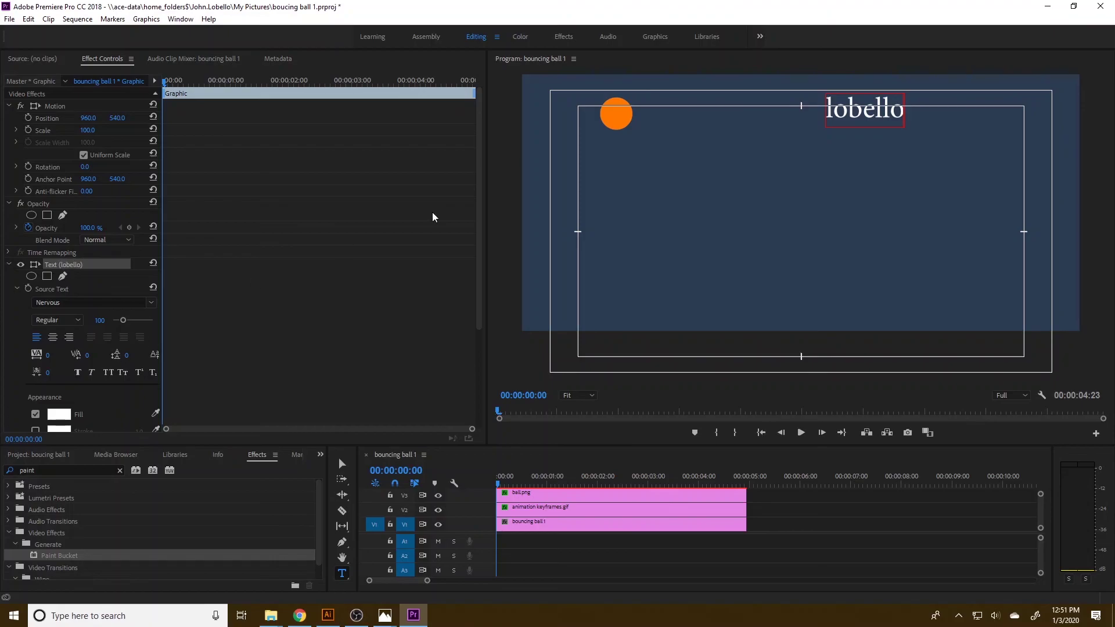
- Reselect the title text and change its font from Minion Pro to Nervous
double_click(844, 104)
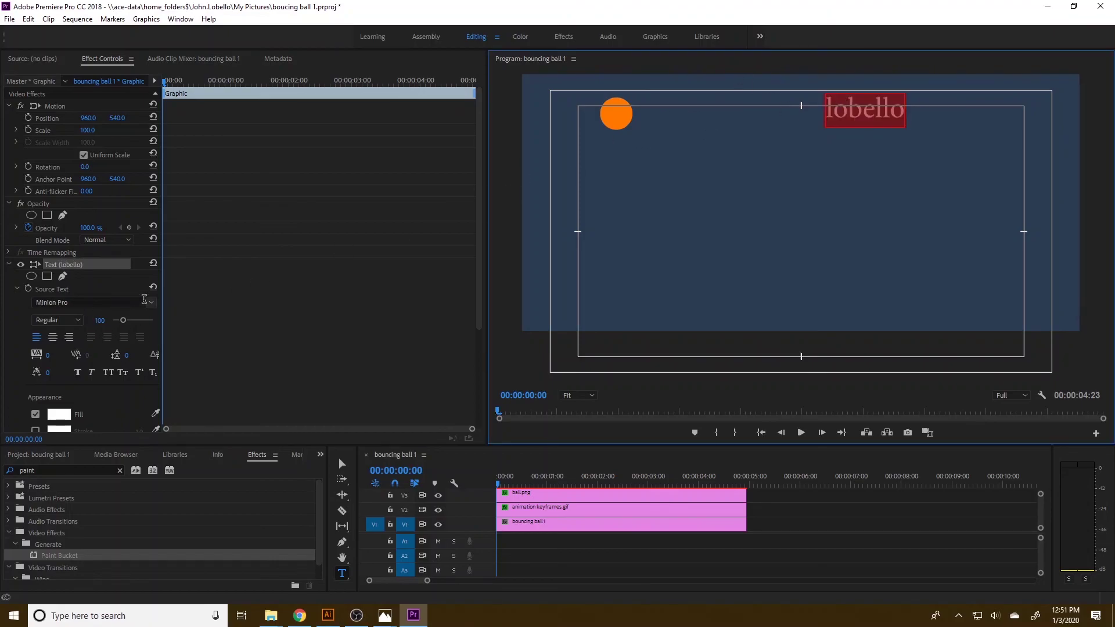
click(153, 305)
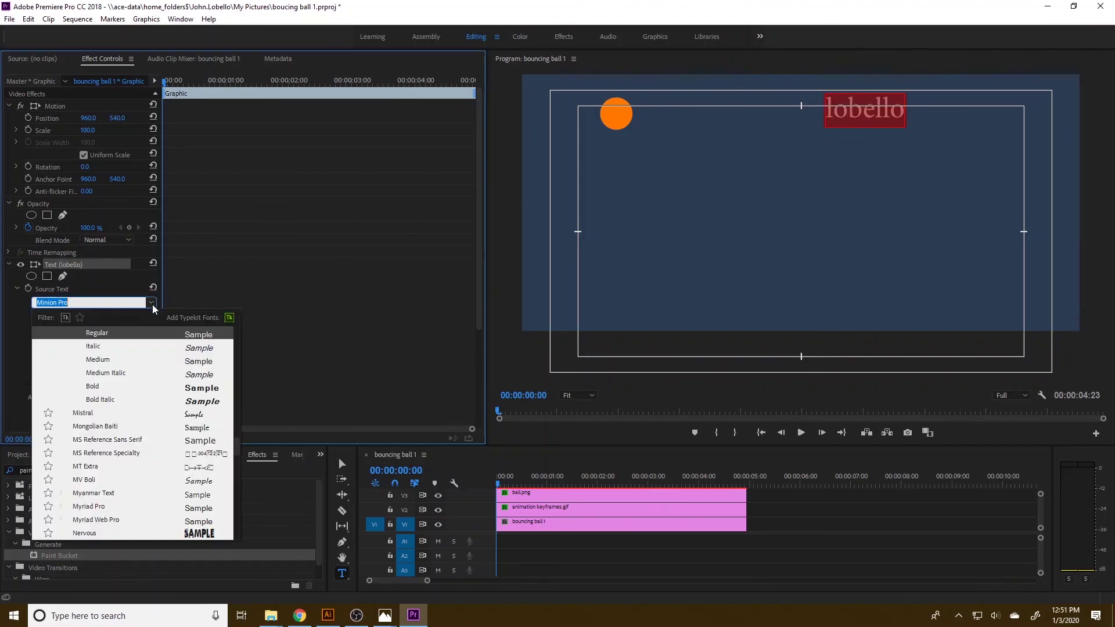
click(189, 534)
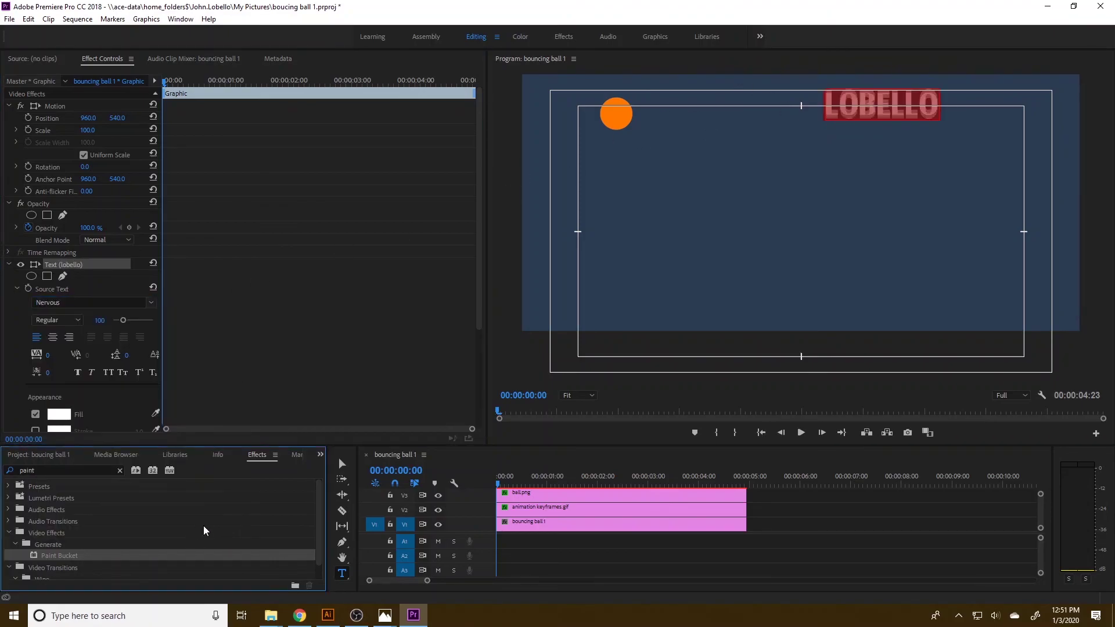
- Deselect the title and play the animation from the start to review the ball together with the title
click(845, 521)
click(802, 433)
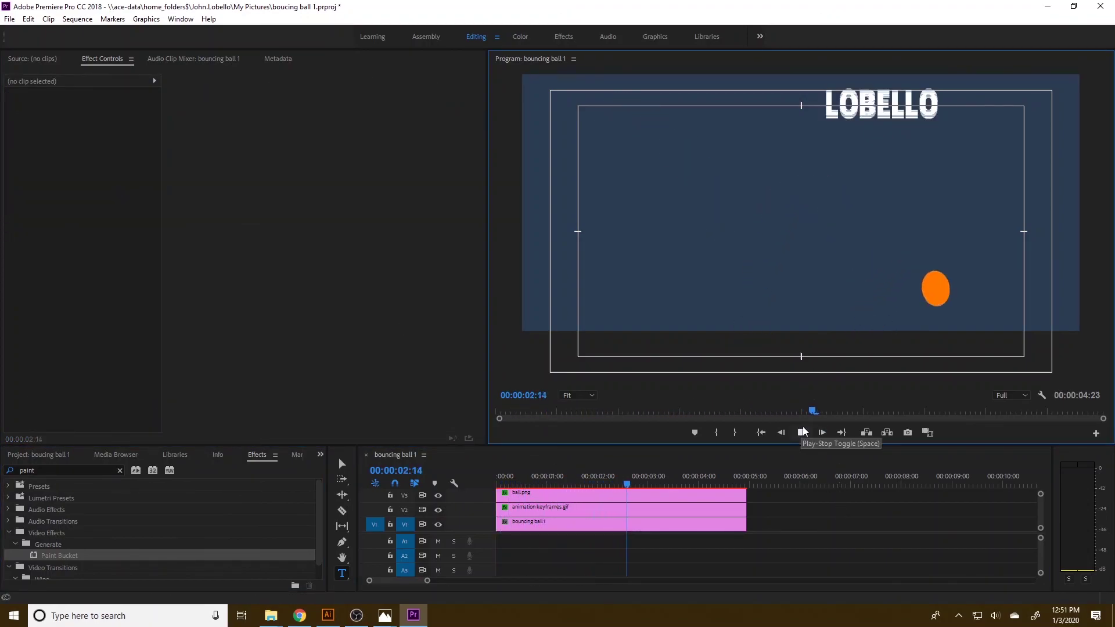
click(802, 432)
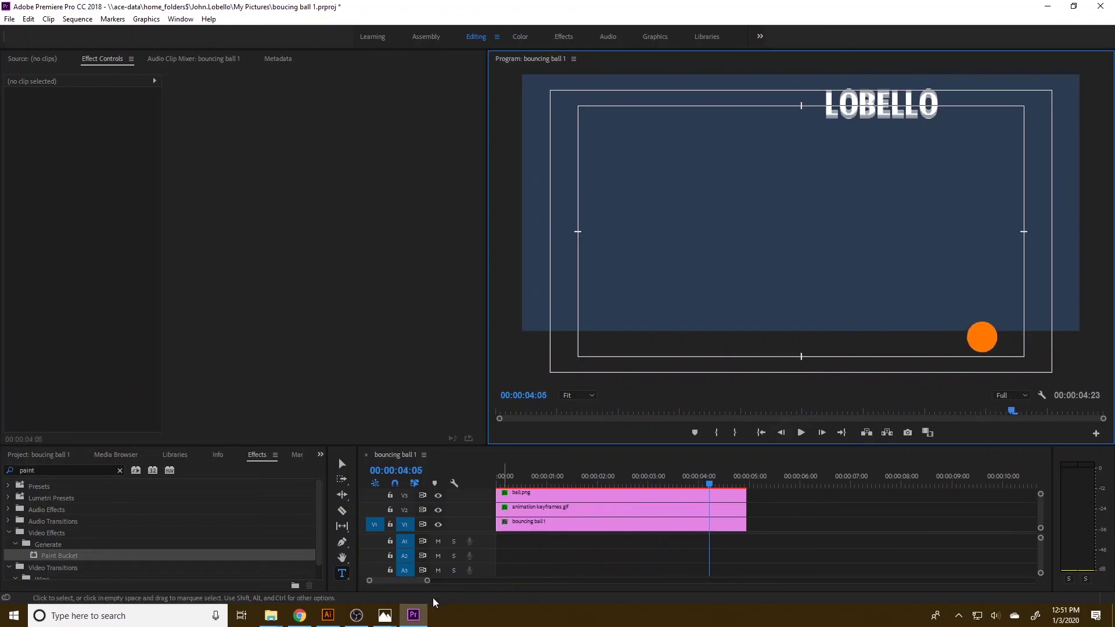